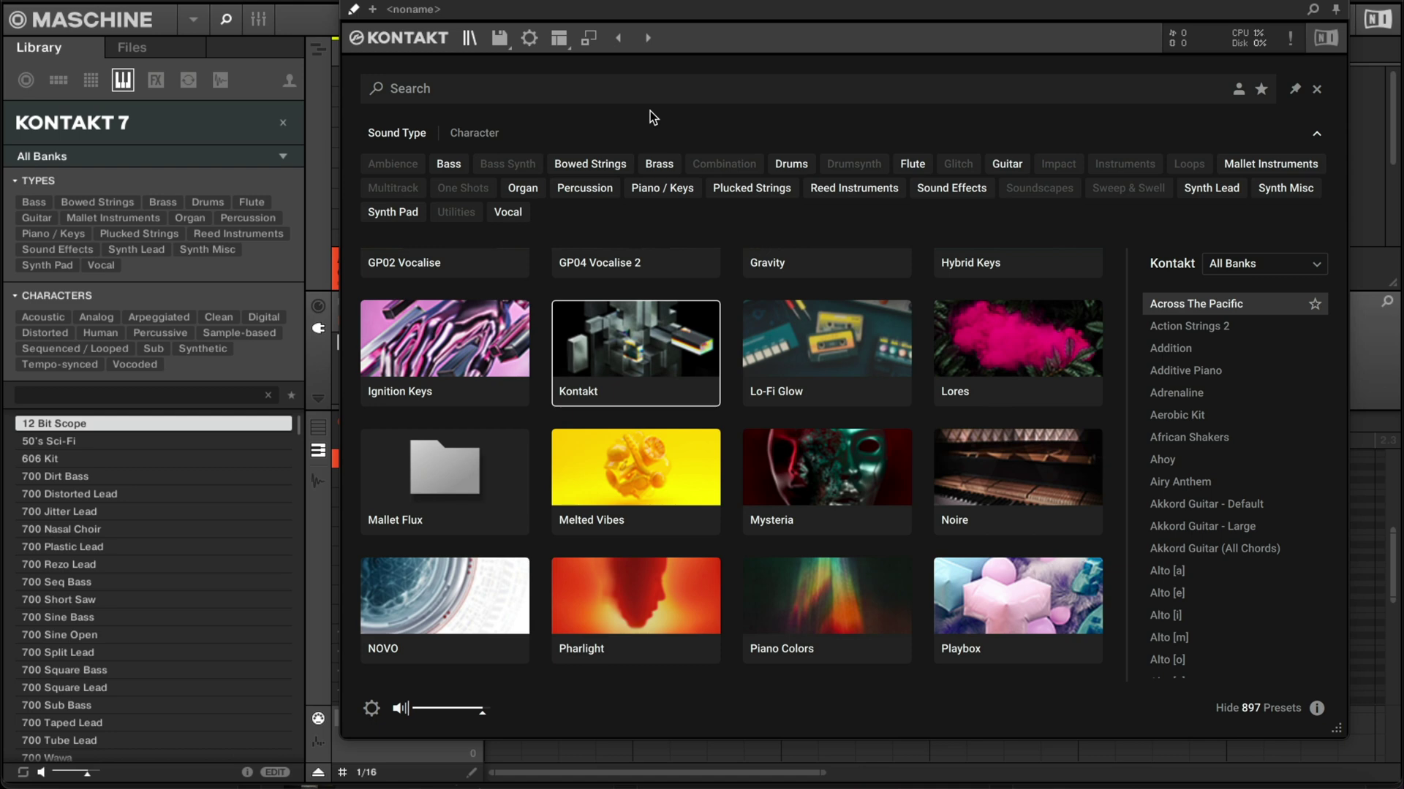
# - Set the MIDI channel assignment for loaded patches to Assign to omni in the Handling options and close the options
pyautogui.click(529, 44)
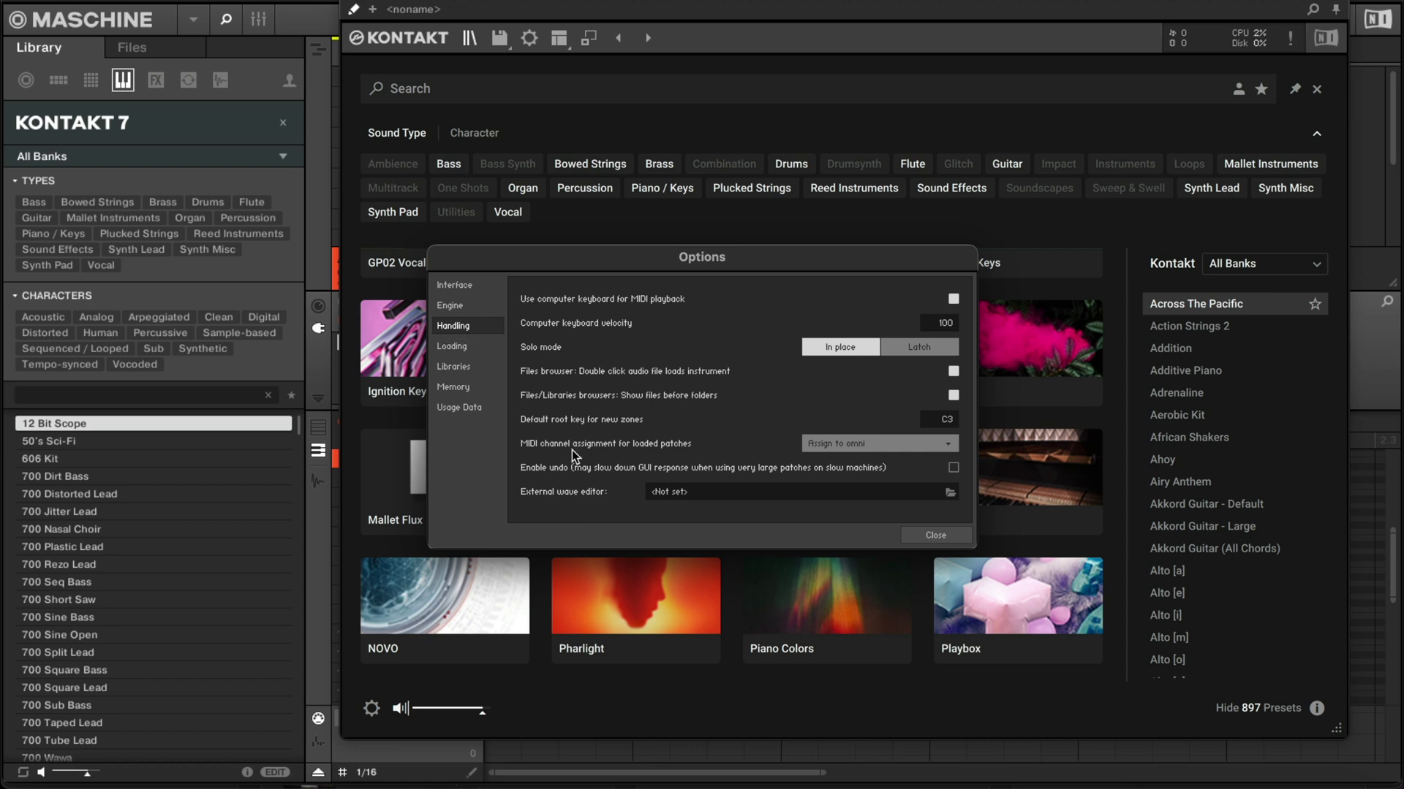
pyautogui.click(837, 446)
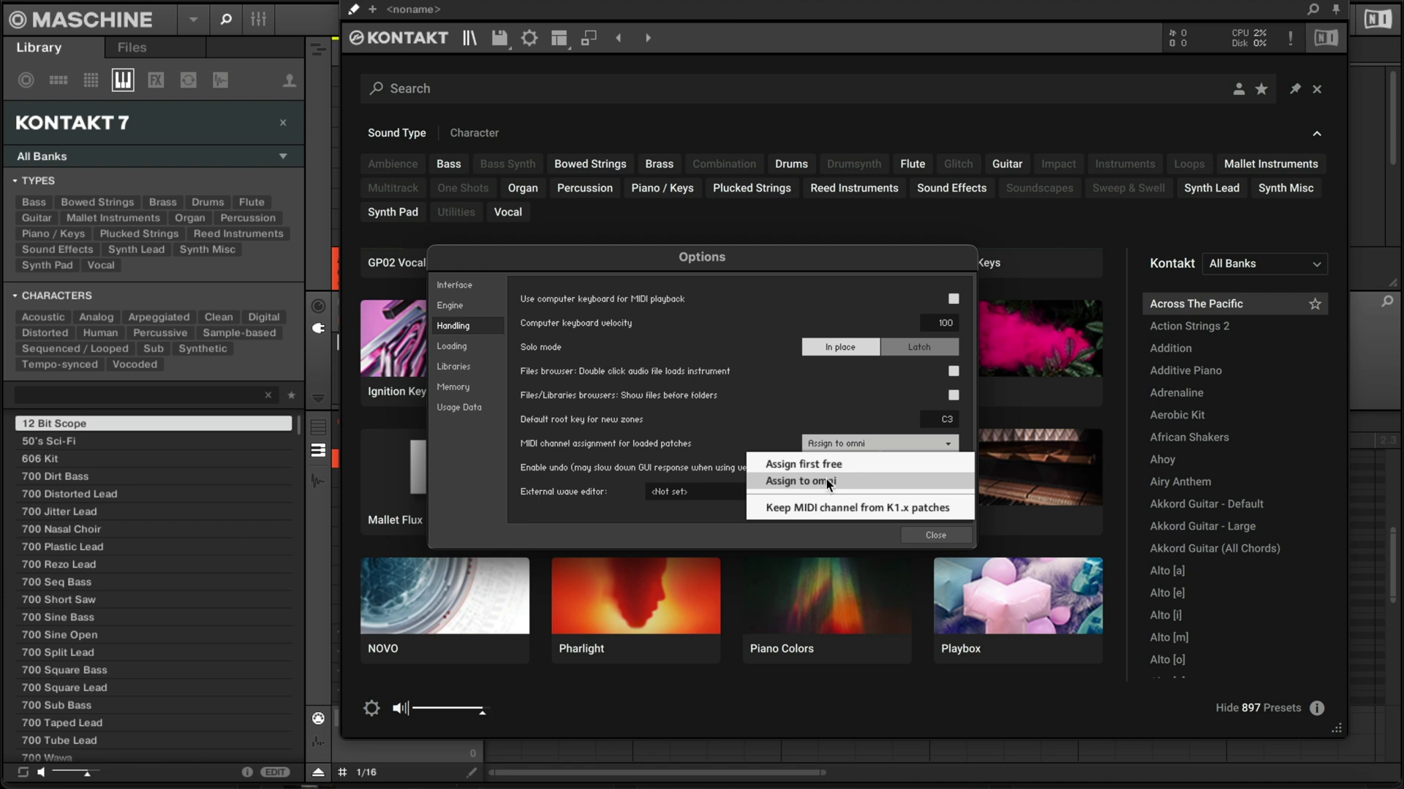
pyautogui.click(826, 479)
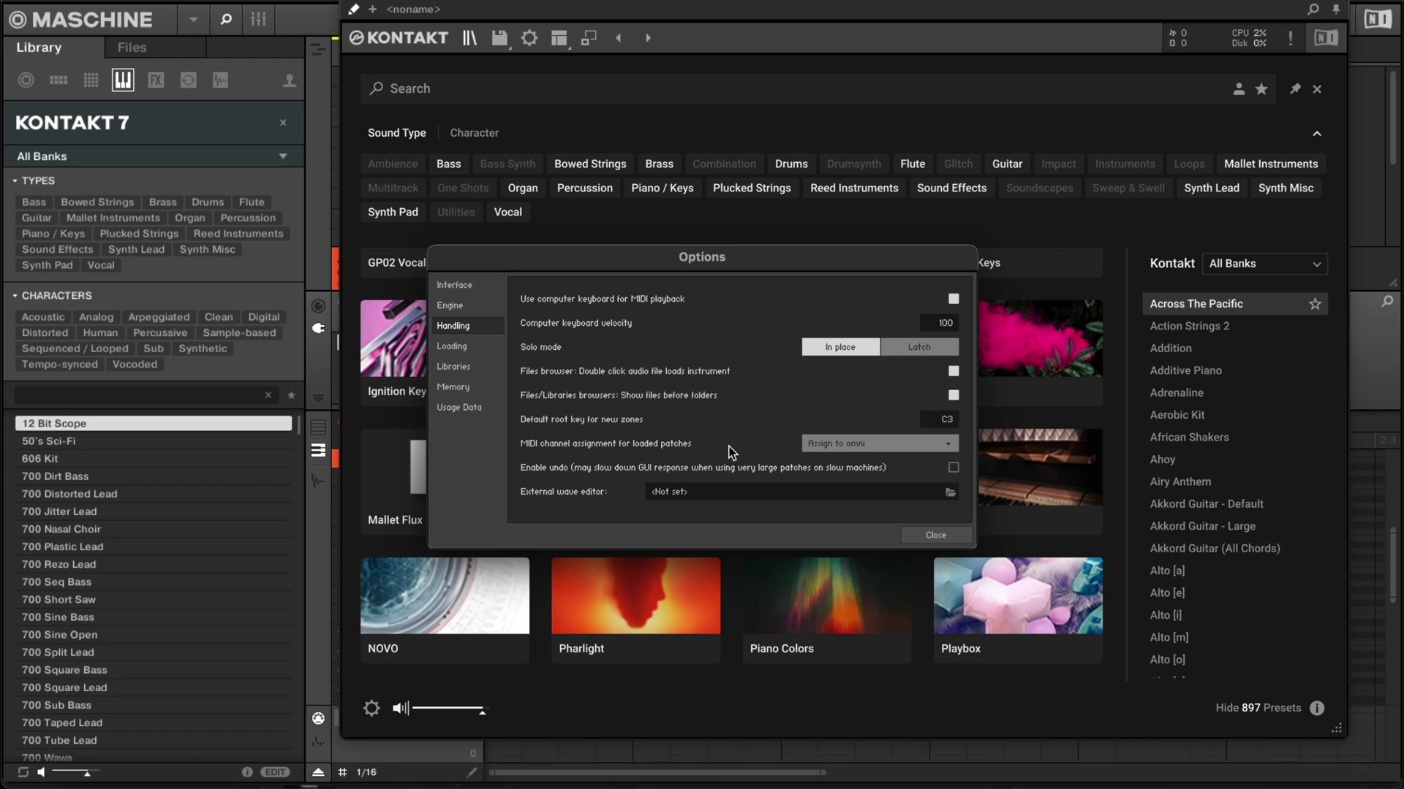
pyautogui.press('Escape')
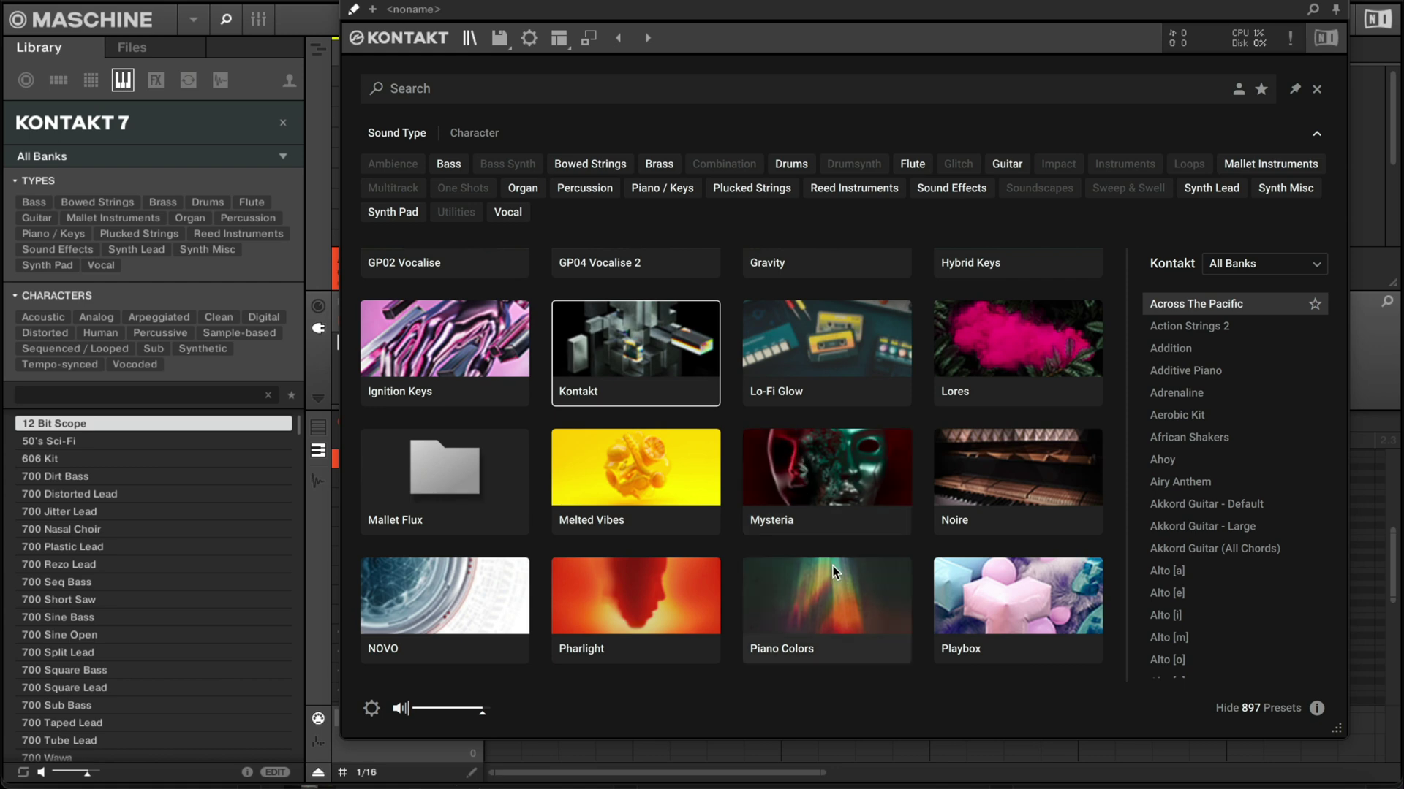
# - Enlarge the plug-in window and list the presets of the Kontakt library
pyautogui.doubleClick(913, 5)
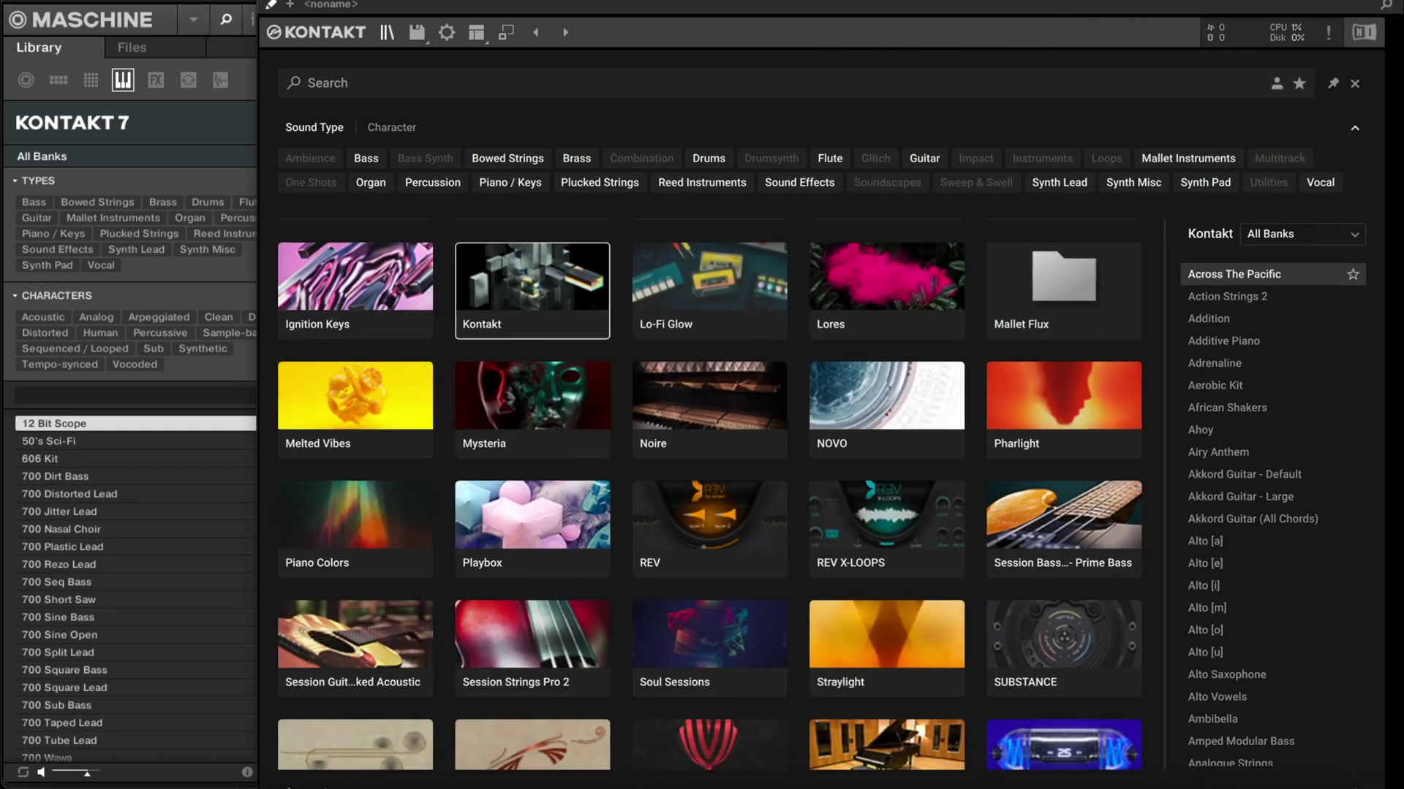
pyautogui.moveTo(1381, 786); pyautogui.dragTo(1348, 773)
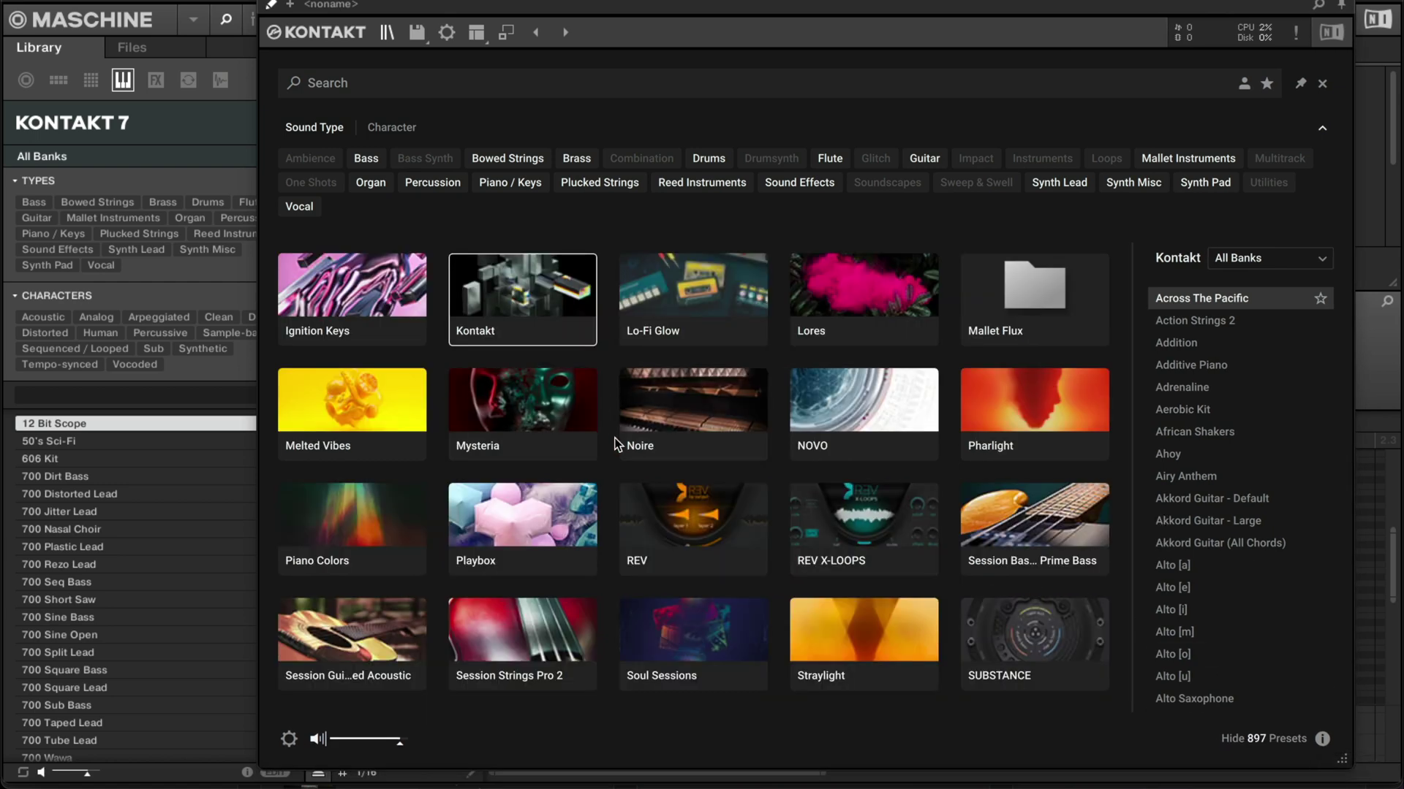
pyautogui.click(589, 419)
pyautogui.click(554, 332)
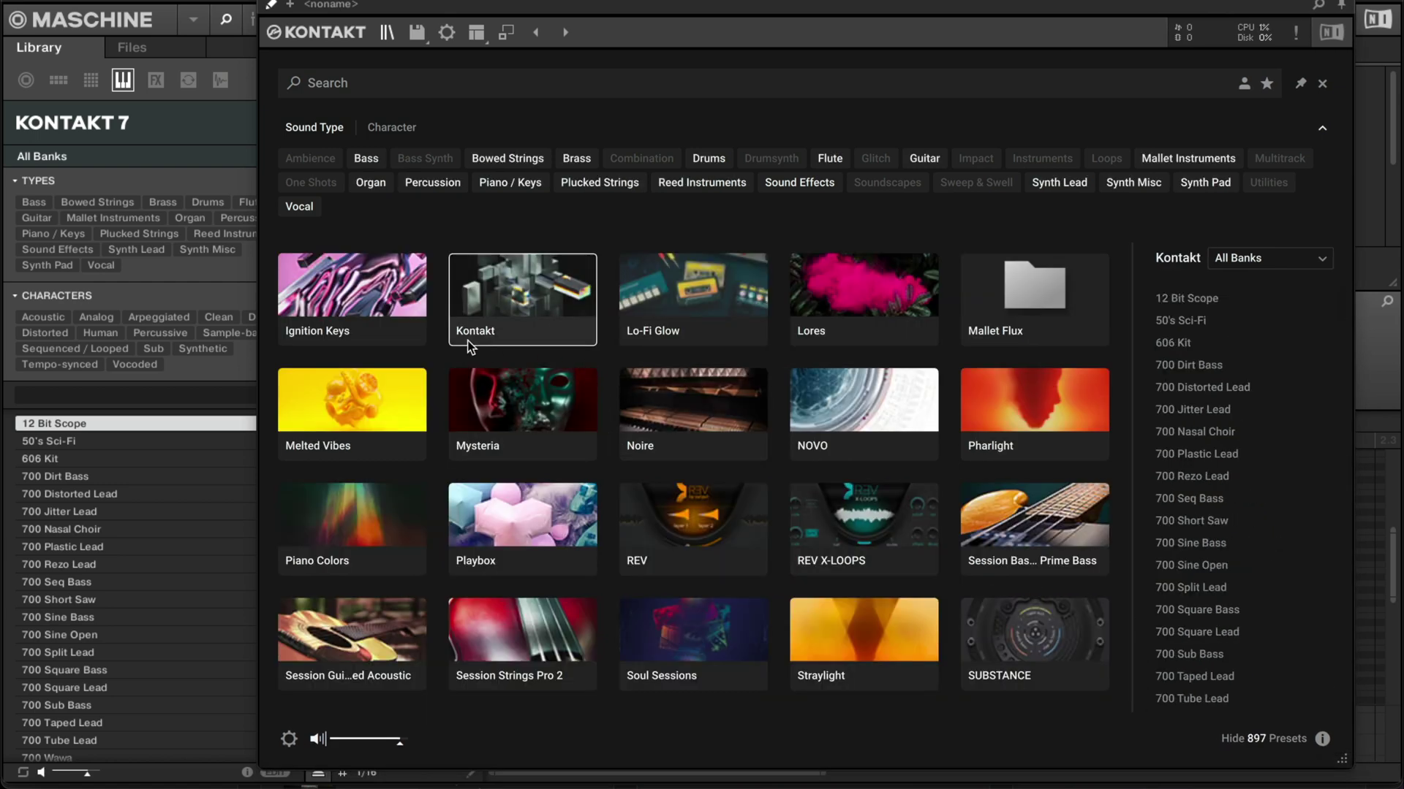
pyautogui.click(414, 323)
pyautogui.click(522, 320)
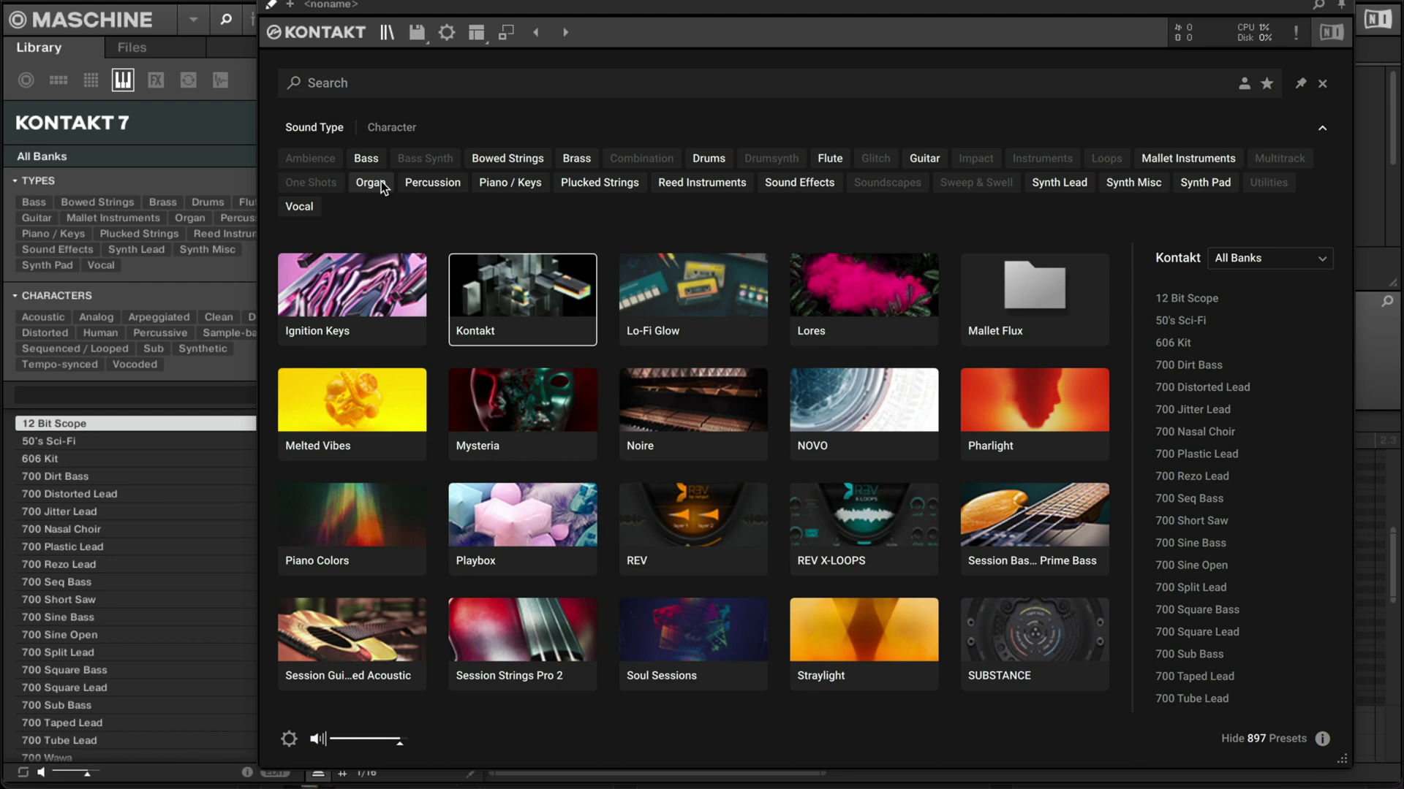
# - Examine the Character filter tags and the banks available for the Kontakt library
pyautogui.click(392, 132)
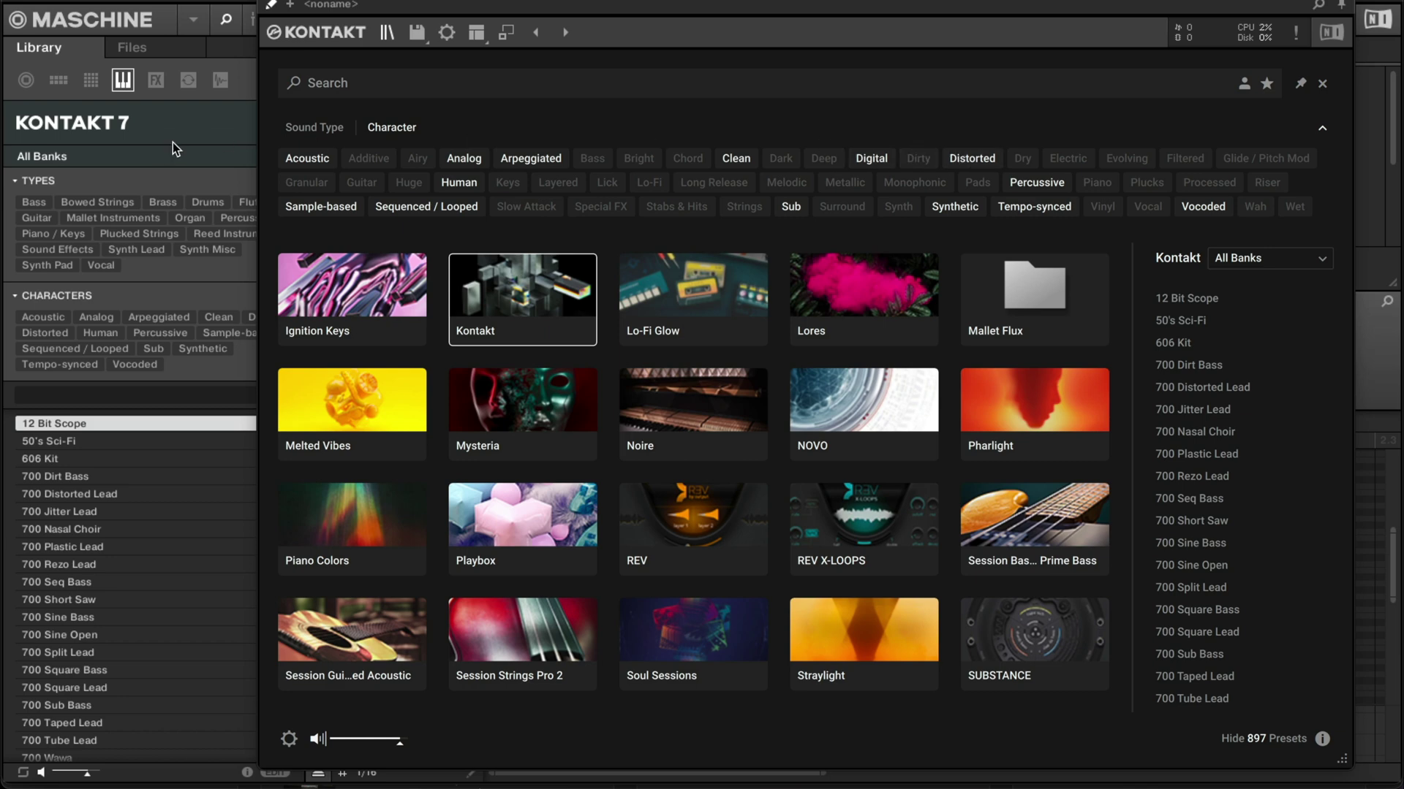
pyautogui.click(313, 128)
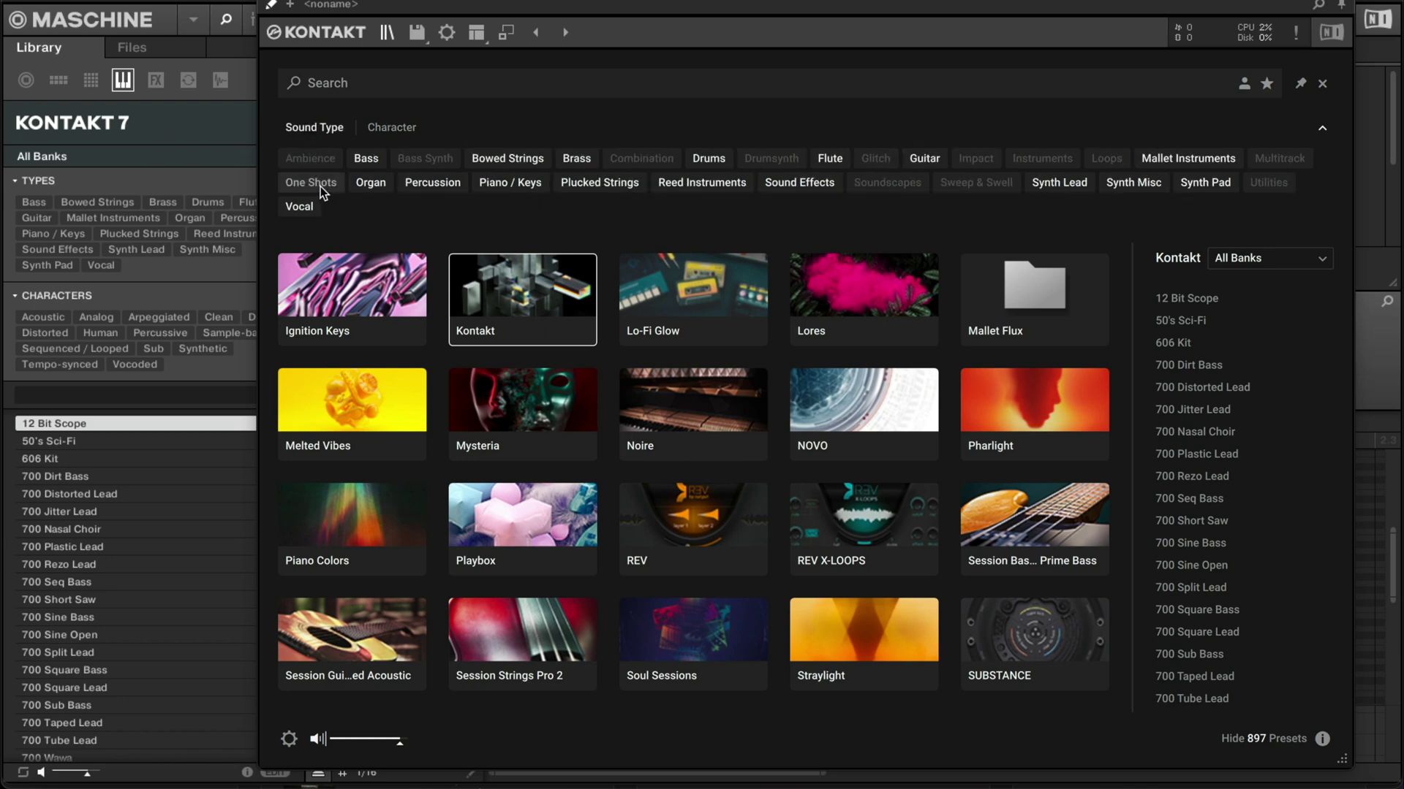
pyautogui.click(1257, 261)
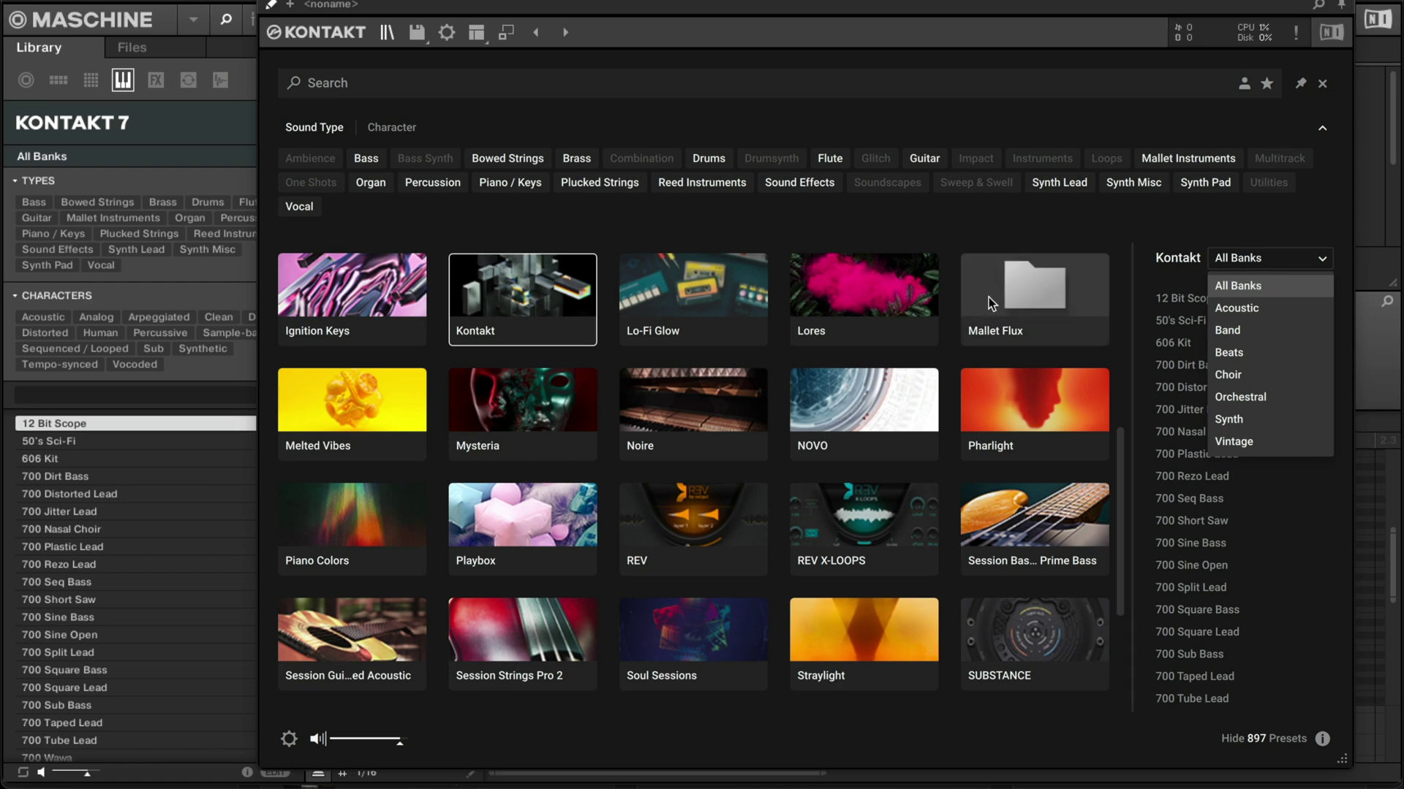
pyautogui.click(1129, 336)
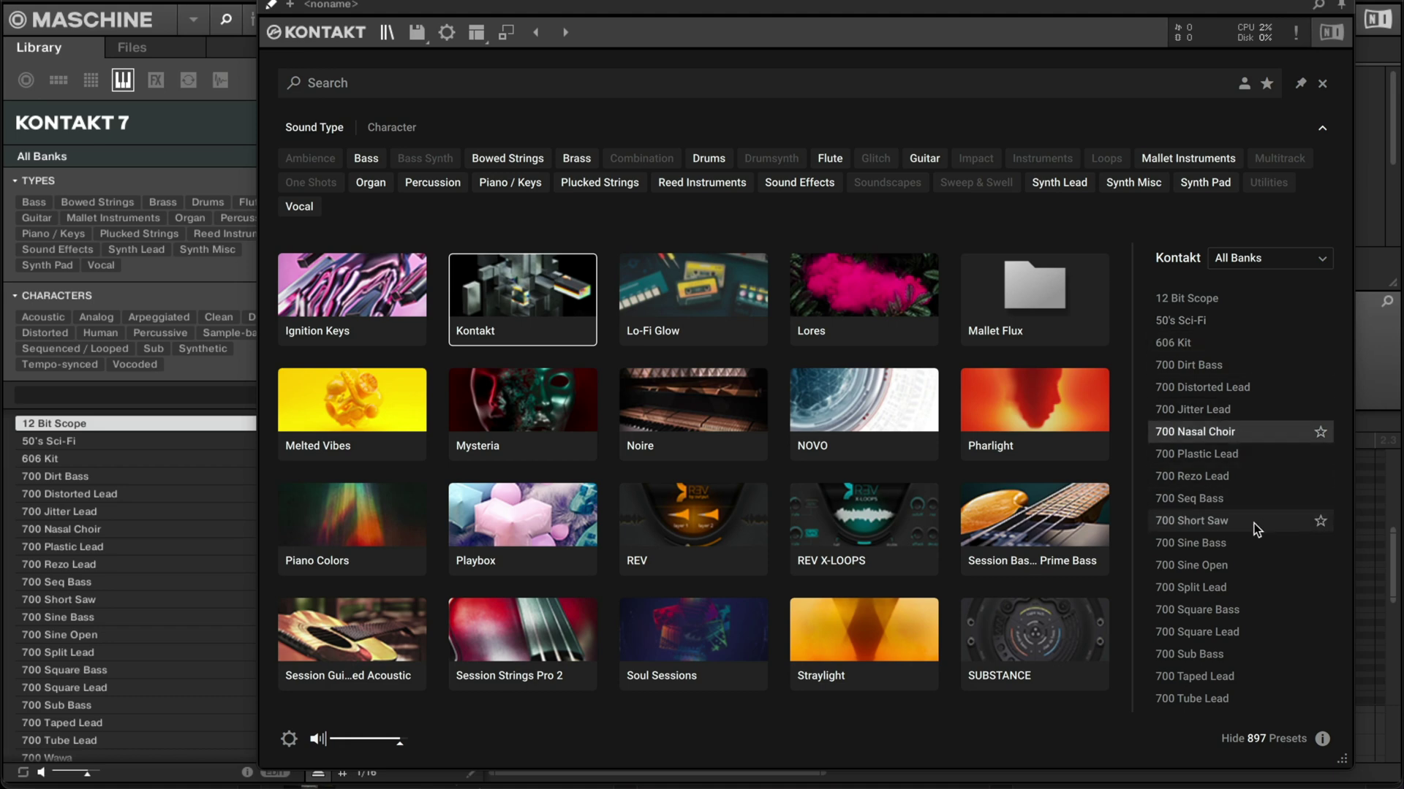
# - Browse the Kontakt library's full preset list and audition the Daft preset
pyautogui.scroll(-15, 1253, 524)
pyautogui.scroll(5, 1250, 438)
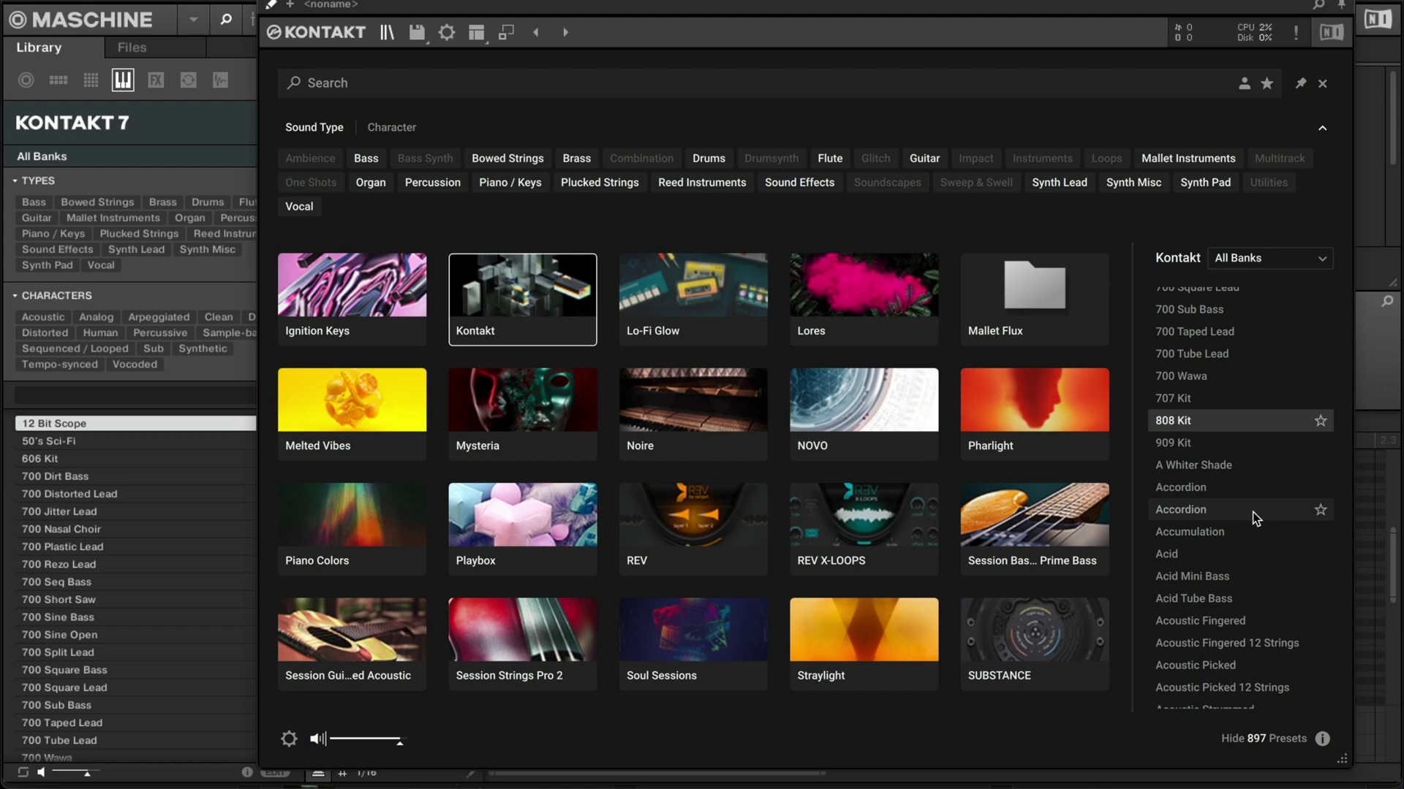
pyautogui.scroll(-6, 1252, 513)
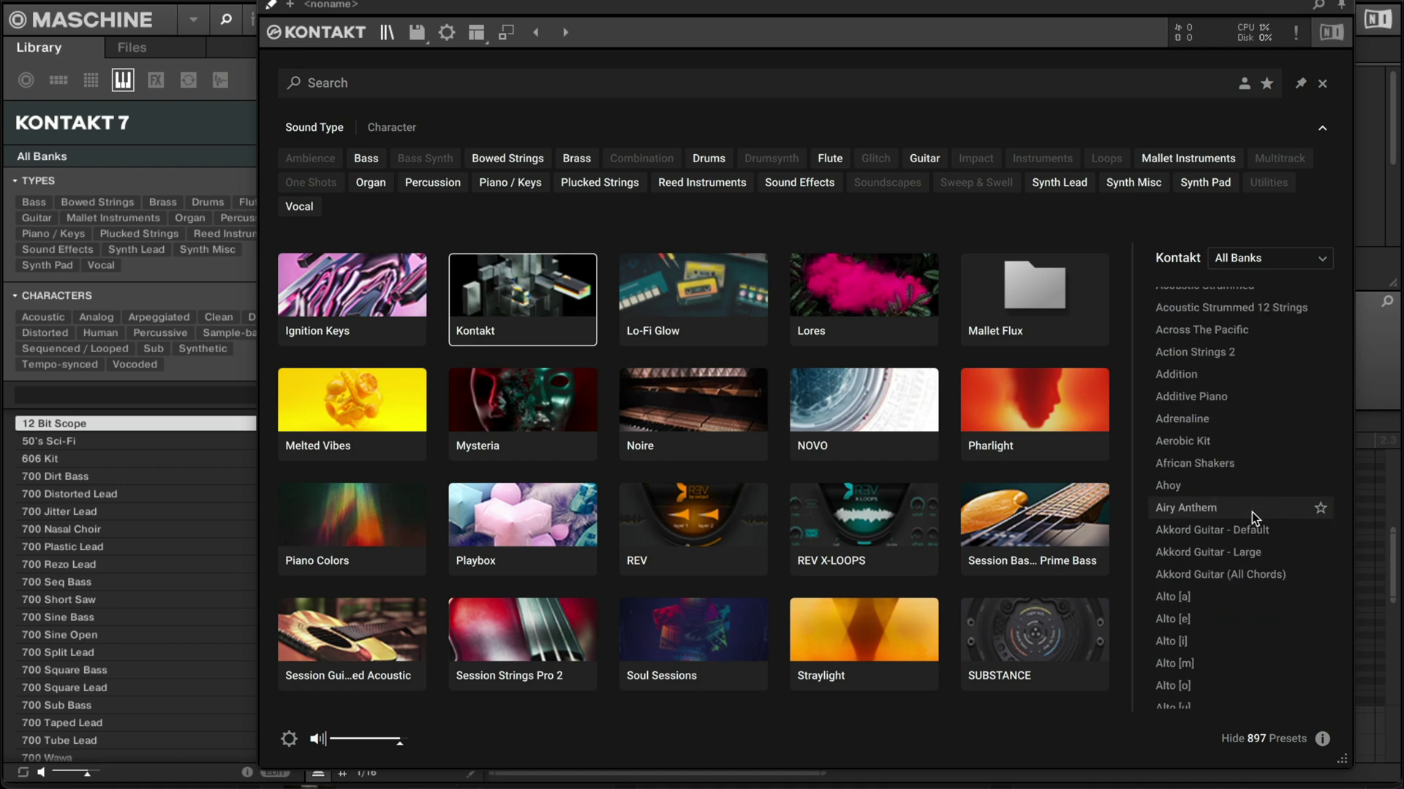
pyautogui.scroll(-15, 1252, 511)
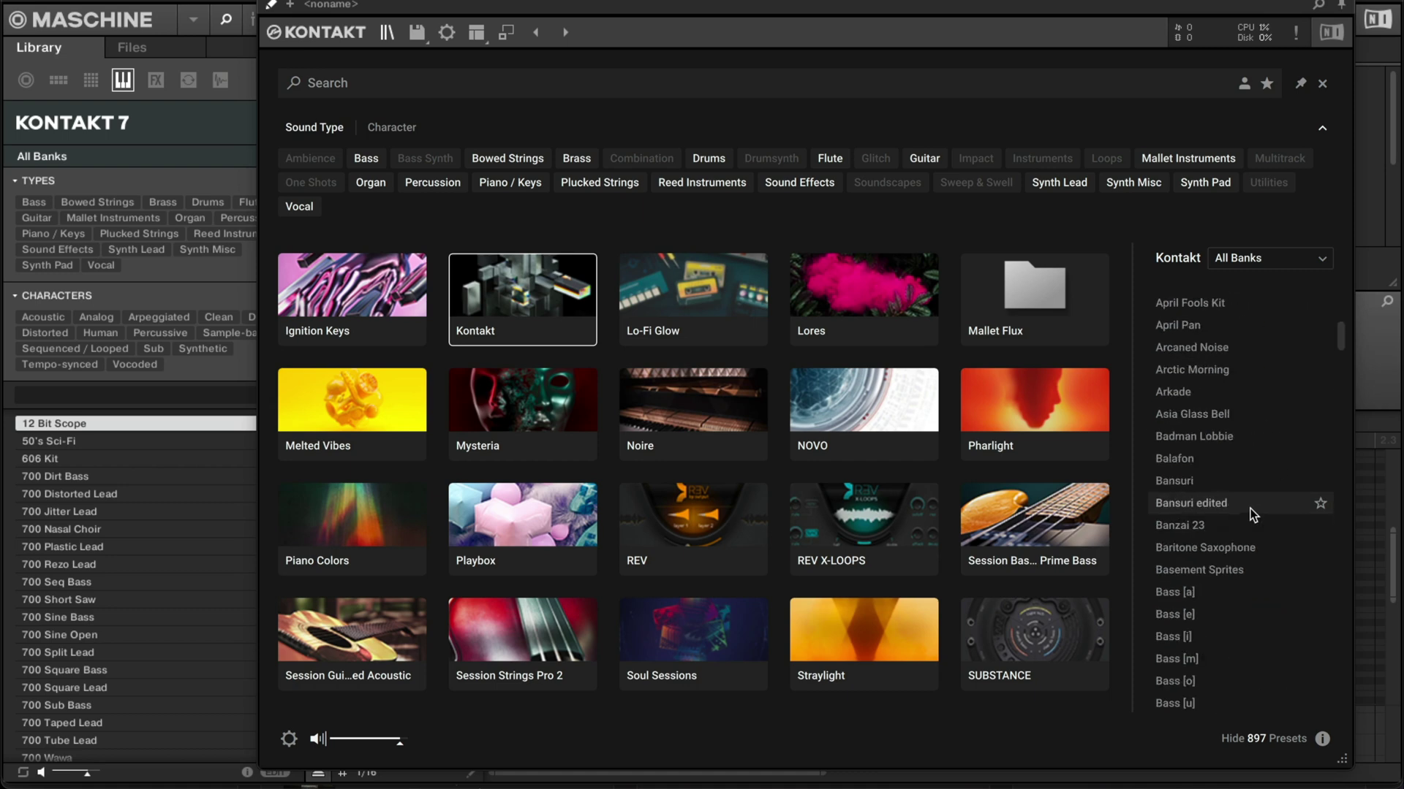
pyautogui.scroll(-10, 1258, 538)
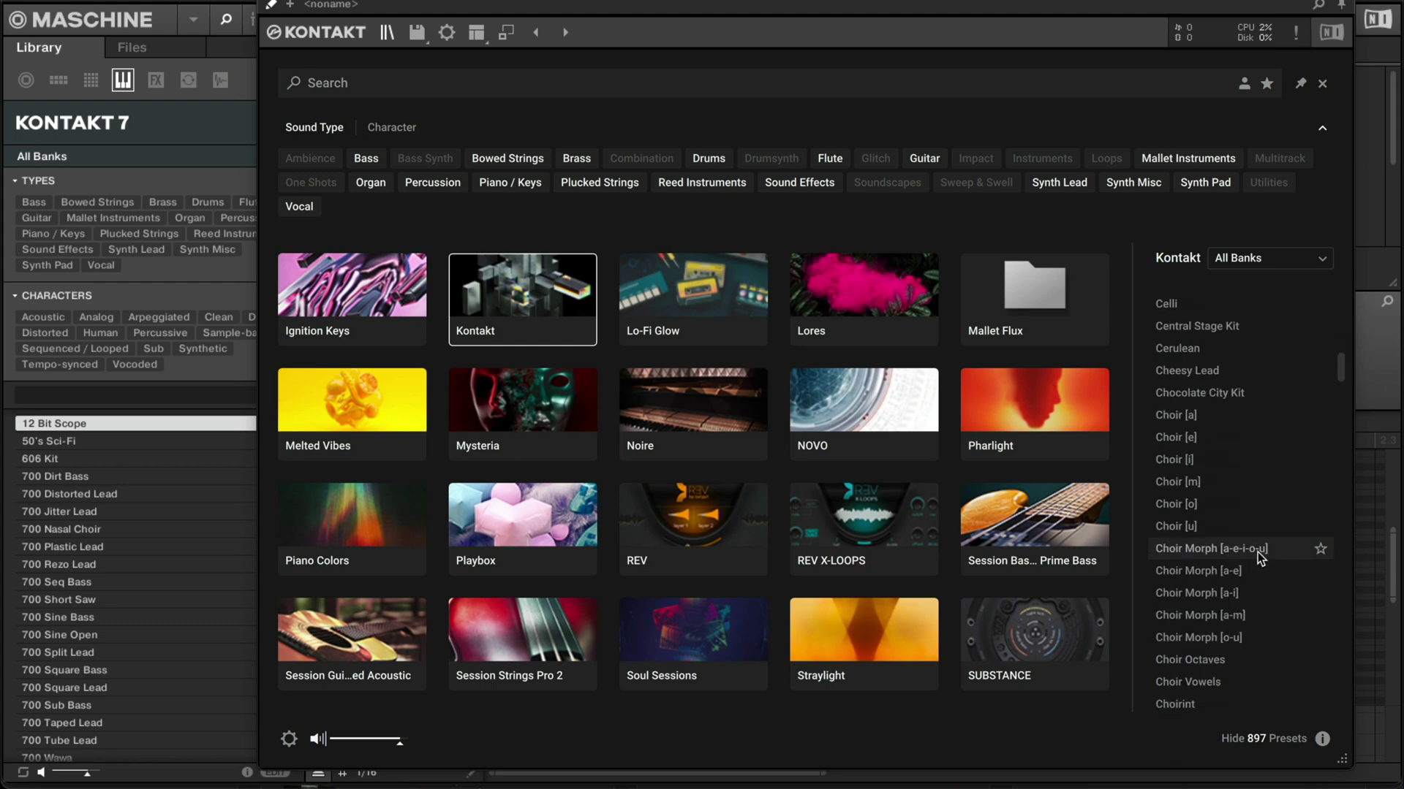
pyautogui.scroll(-5, 1257, 551)
pyautogui.scroll(-3, 1256, 555)
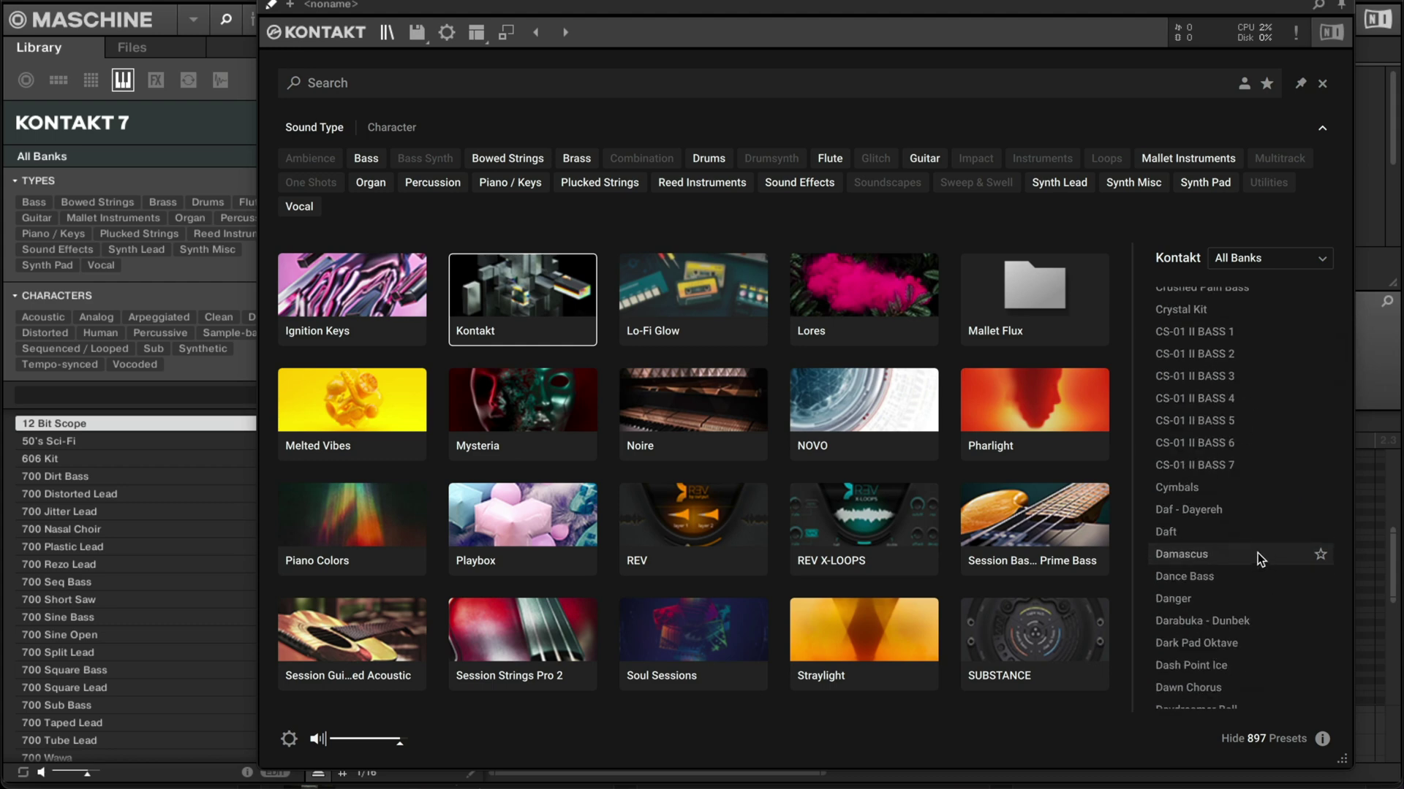
pyautogui.click(1238, 534)
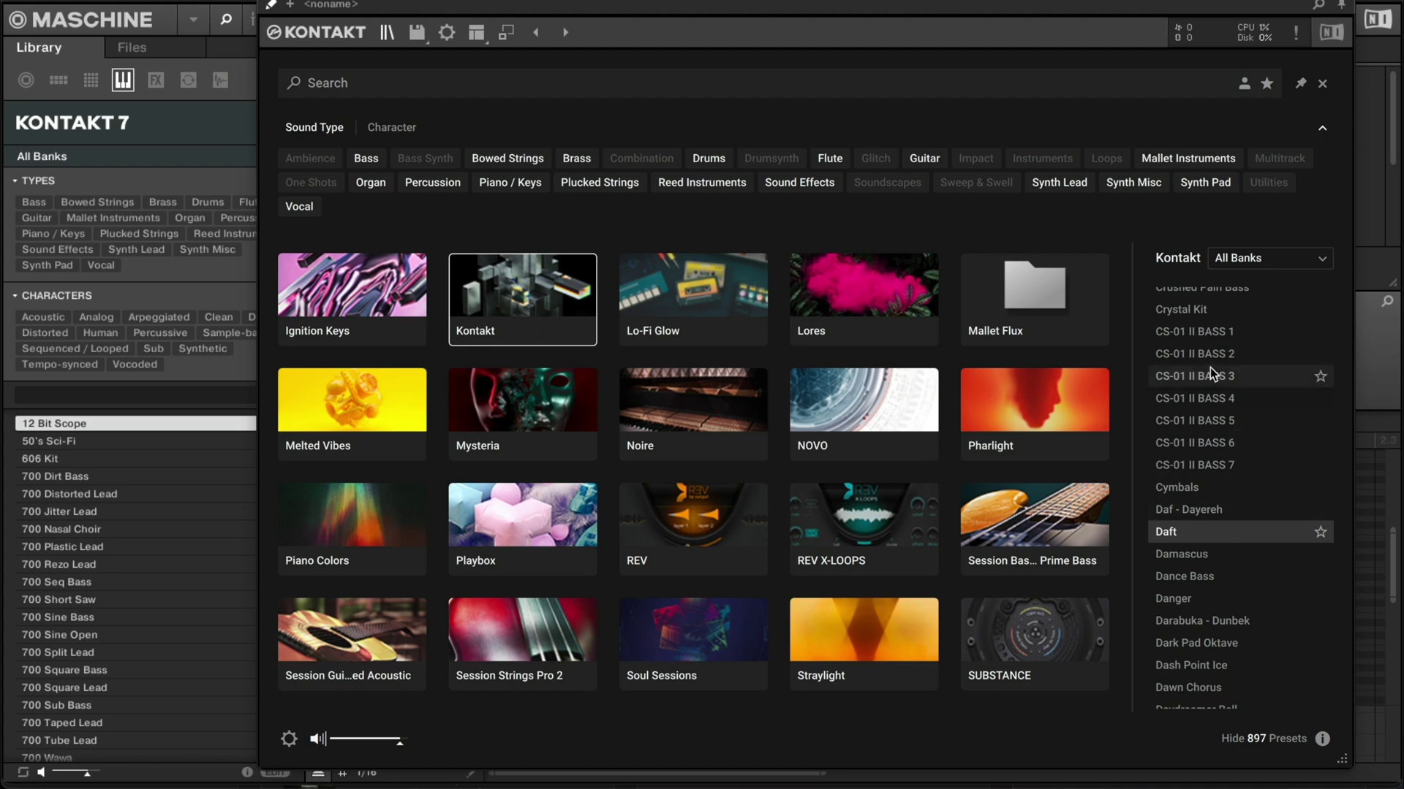
pyautogui.scroll(-8, 1210, 370)
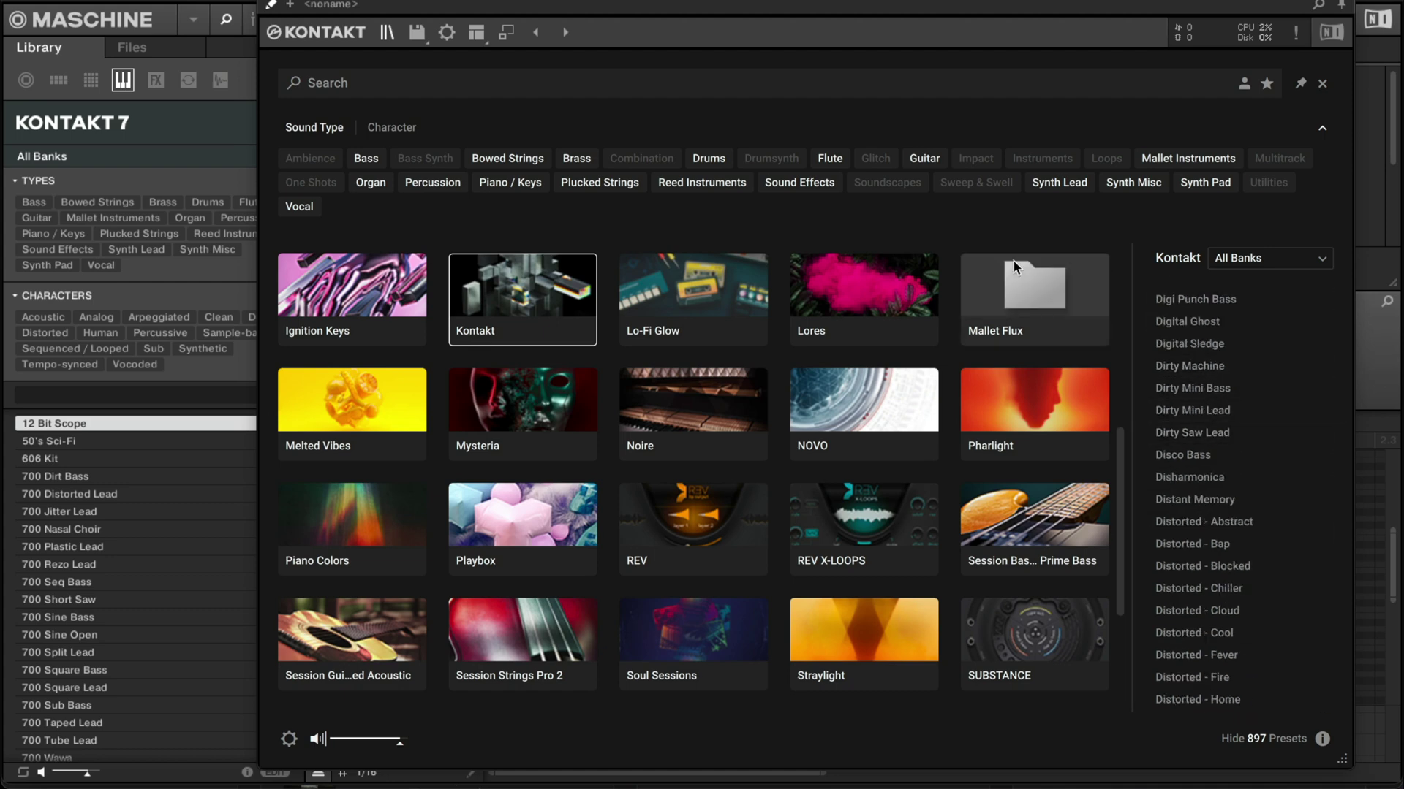
# - Filter the presets by the Piano / Keys sound type and audition several presets from DX7 EP to EP20 Piano
pyautogui.click(526, 183)
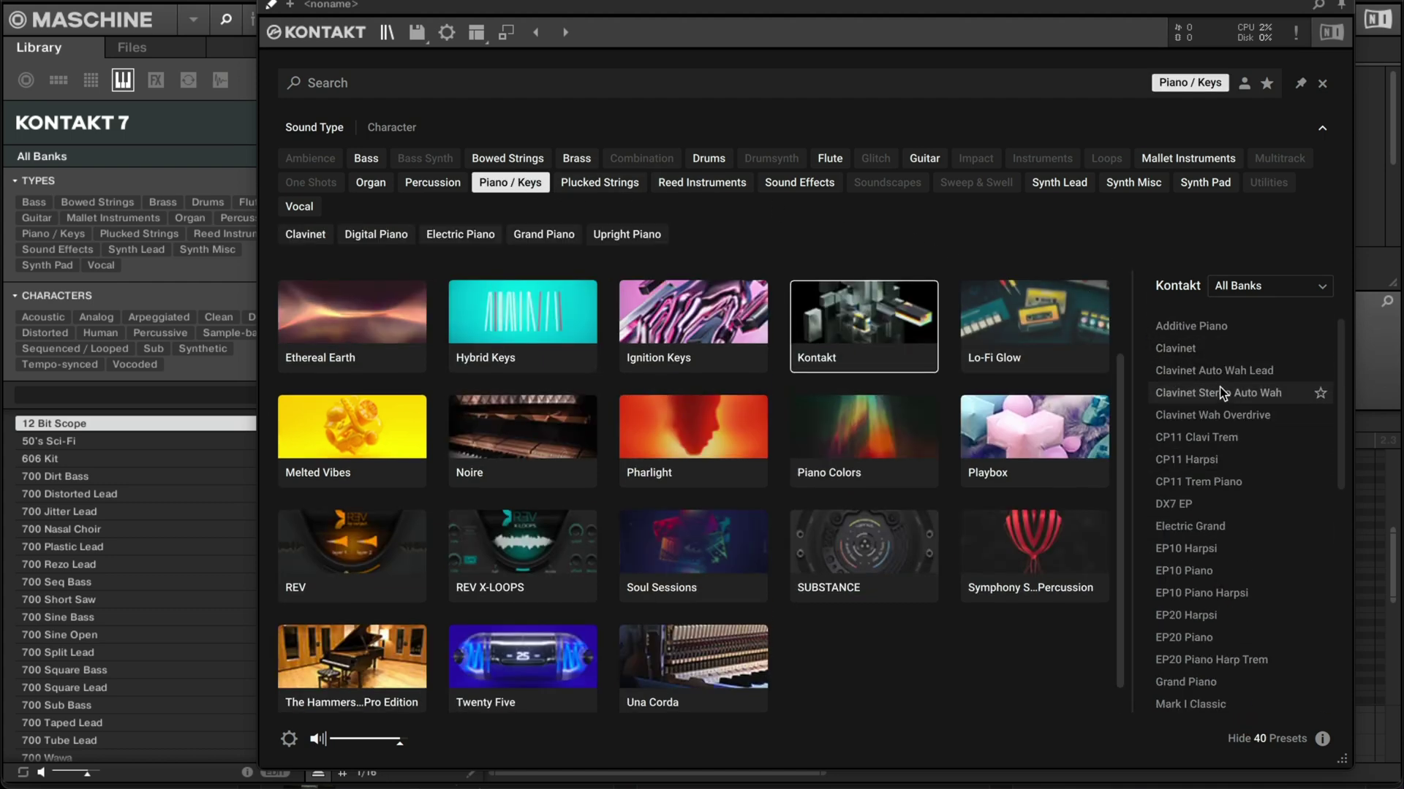
pyautogui.click(1218, 497)
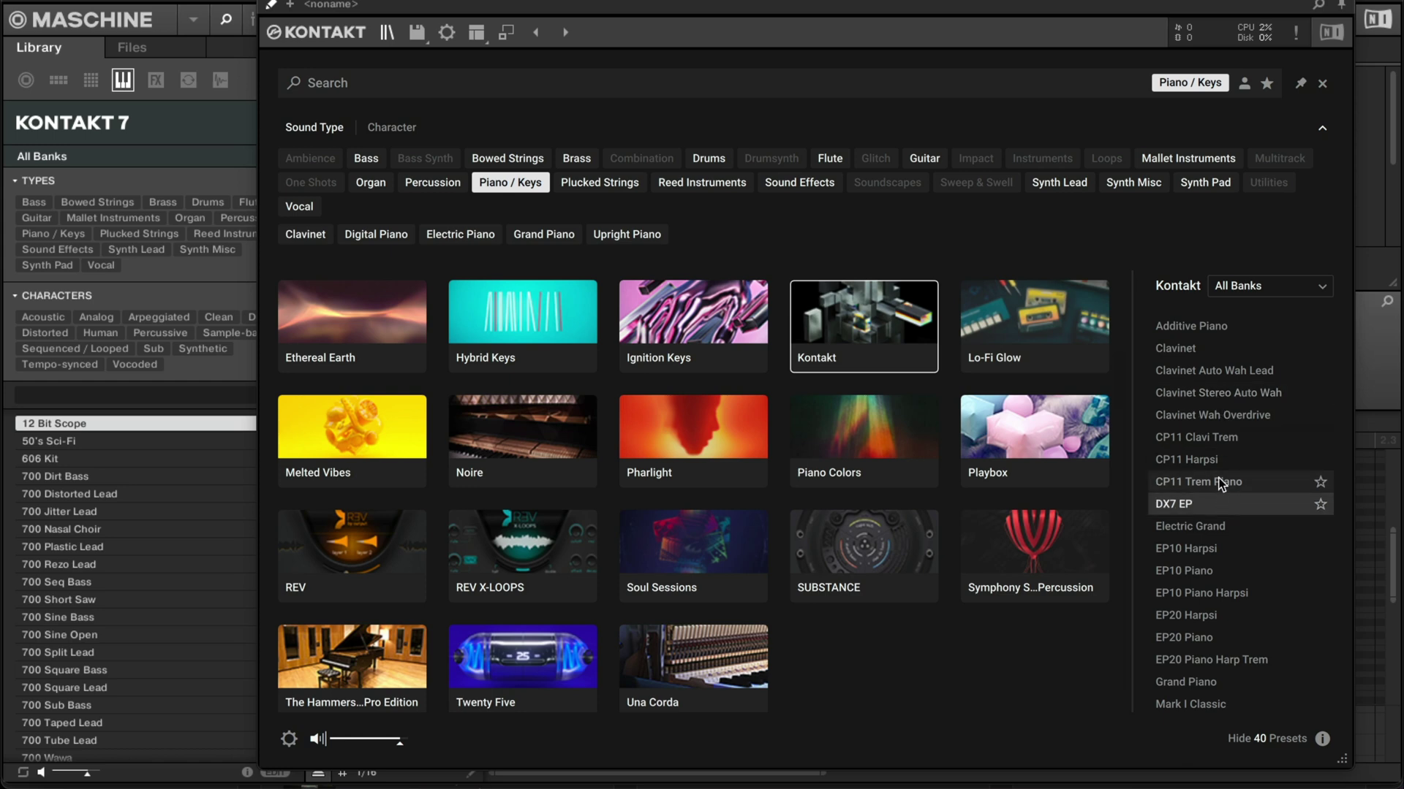
pyautogui.click(1215, 526)
pyautogui.click(1214, 550)
pyautogui.click(1214, 572)
pyautogui.click(1225, 595)
pyautogui.click(1210, 636)
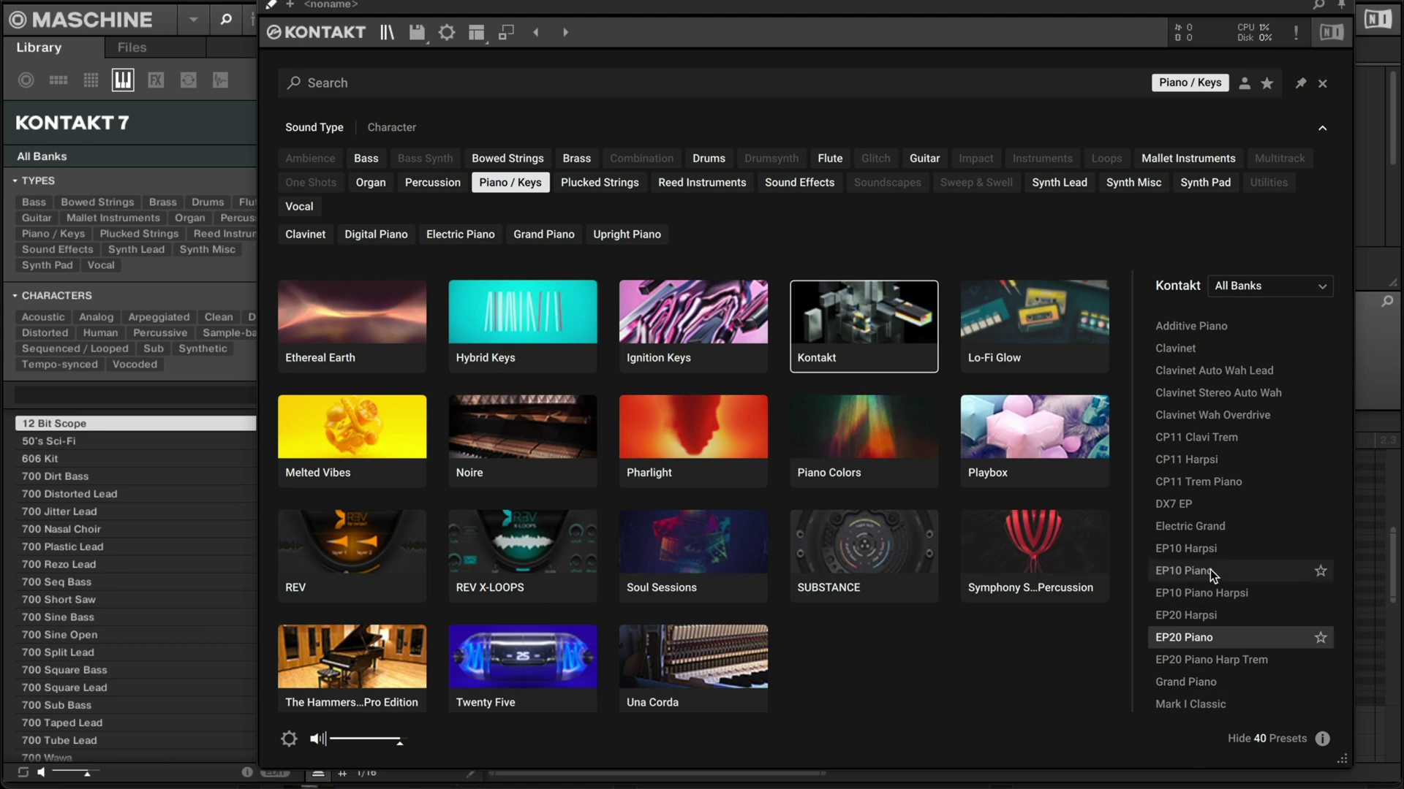
# - Audition the Electric Grand and Grand Piano presets and load Grand Piano
pyautogui.click(1199, 527)
pyautogui.click(1221, 684)
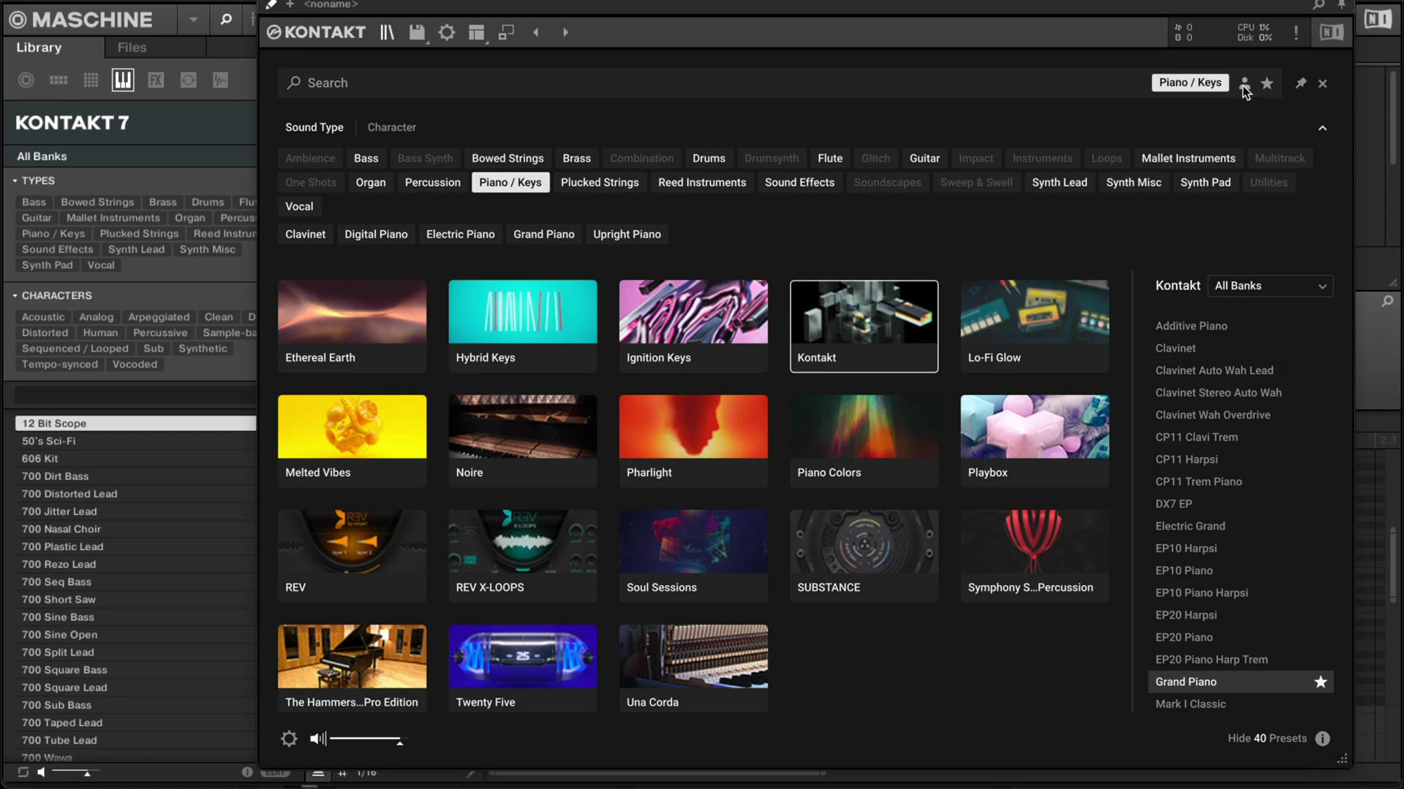
pyautogui.doubleClick(1232, 674)
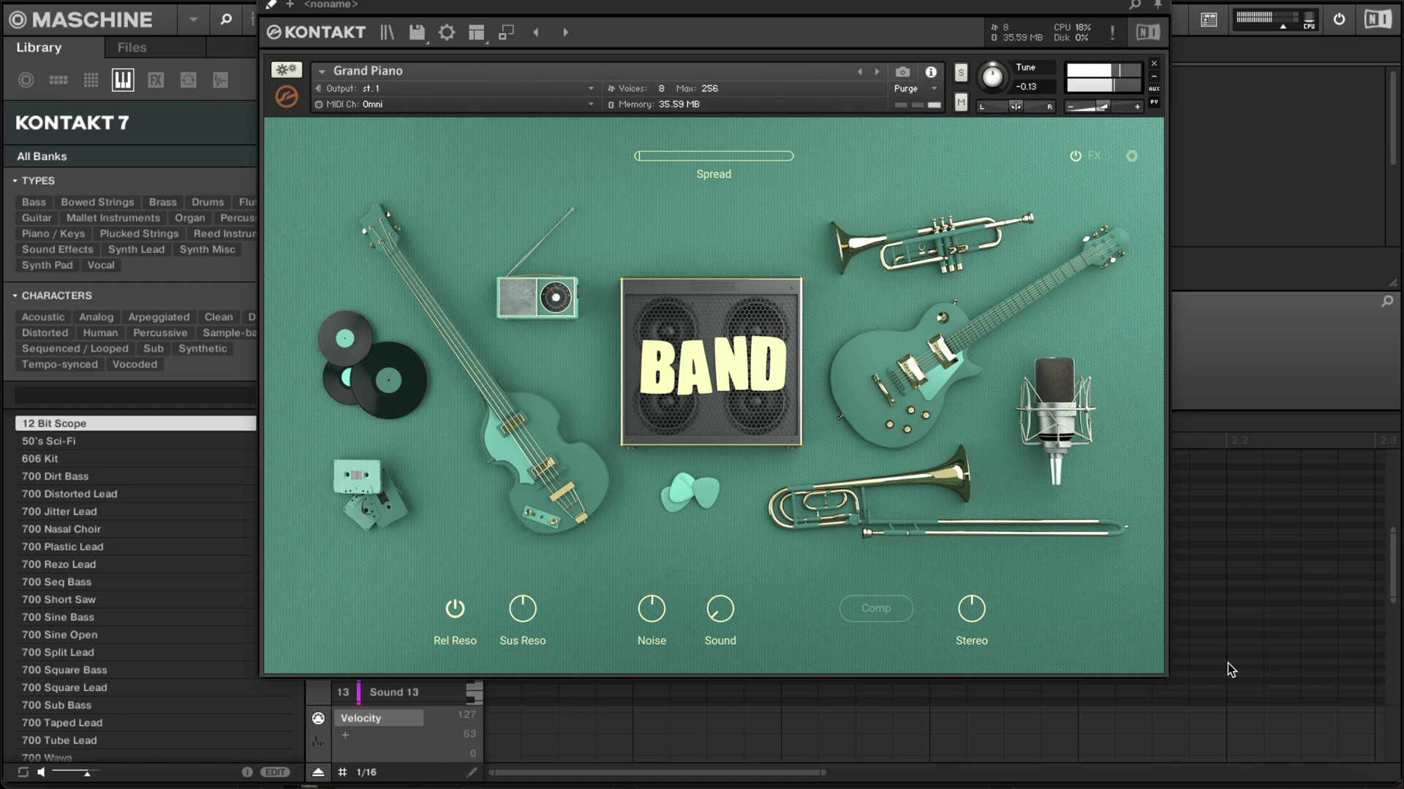
# - Switch to the classic view with the side browser and list the instruments of the Una Corda library
pyautogui.click(504, 37)
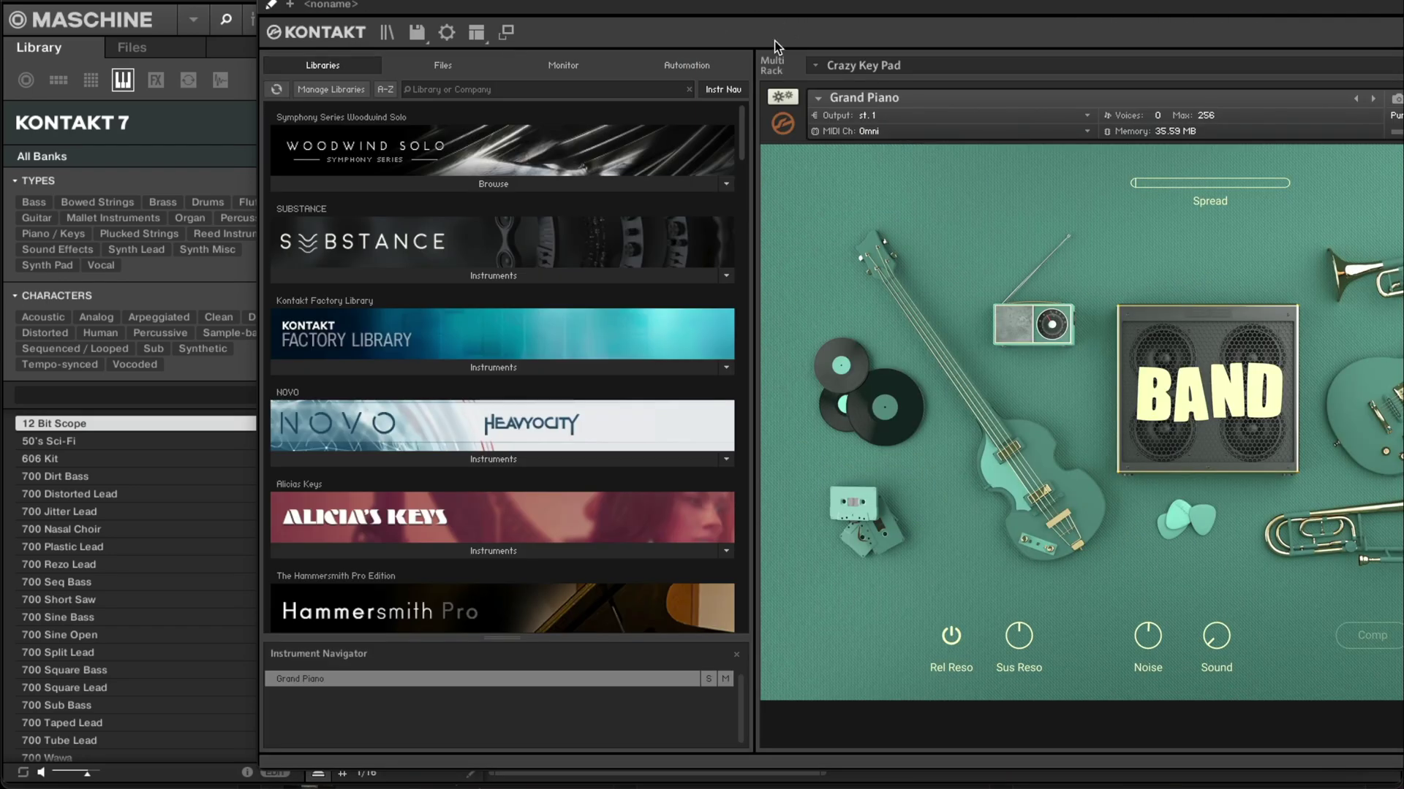
pyautogui.scroll(-5, 573, 256)
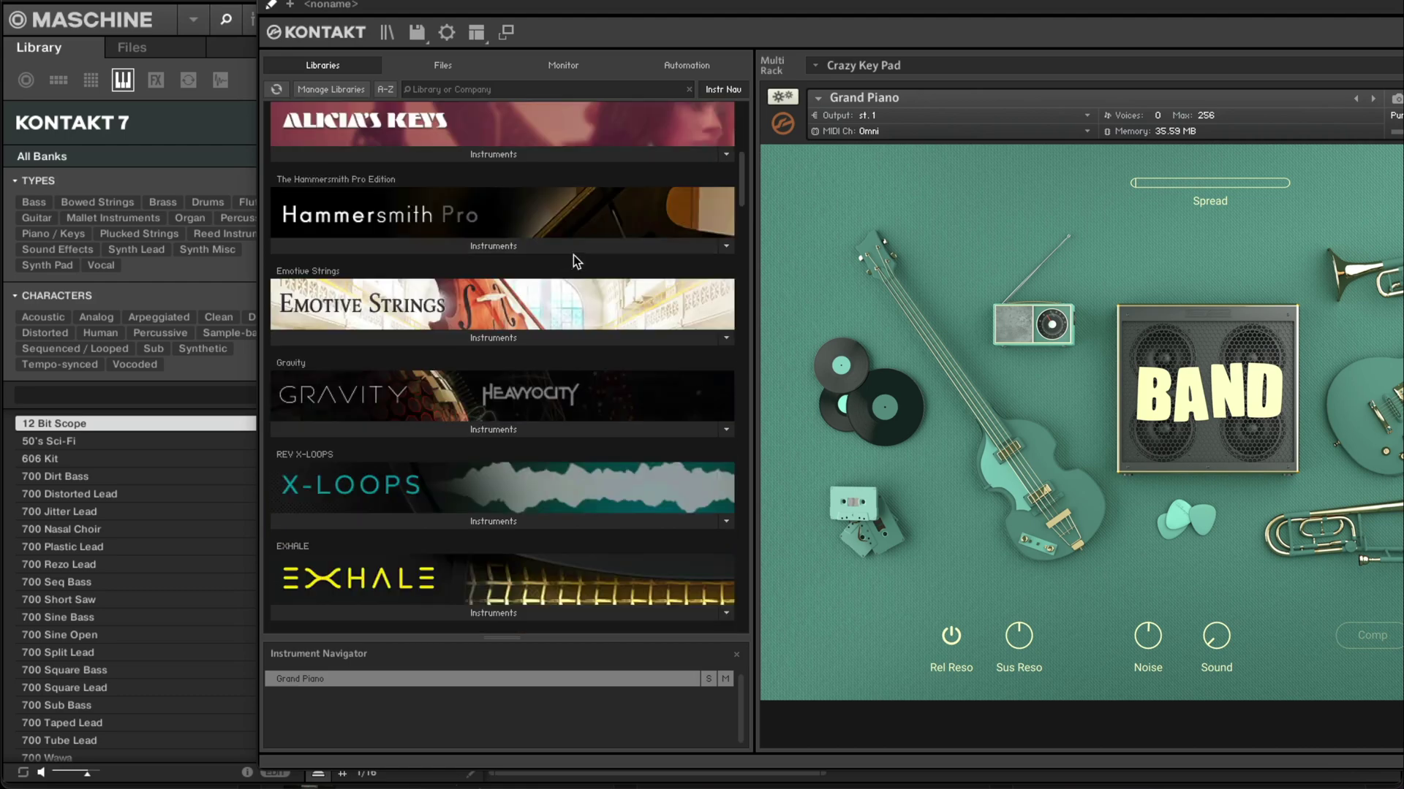
pyautogui.scroll(-5, 575, 244)
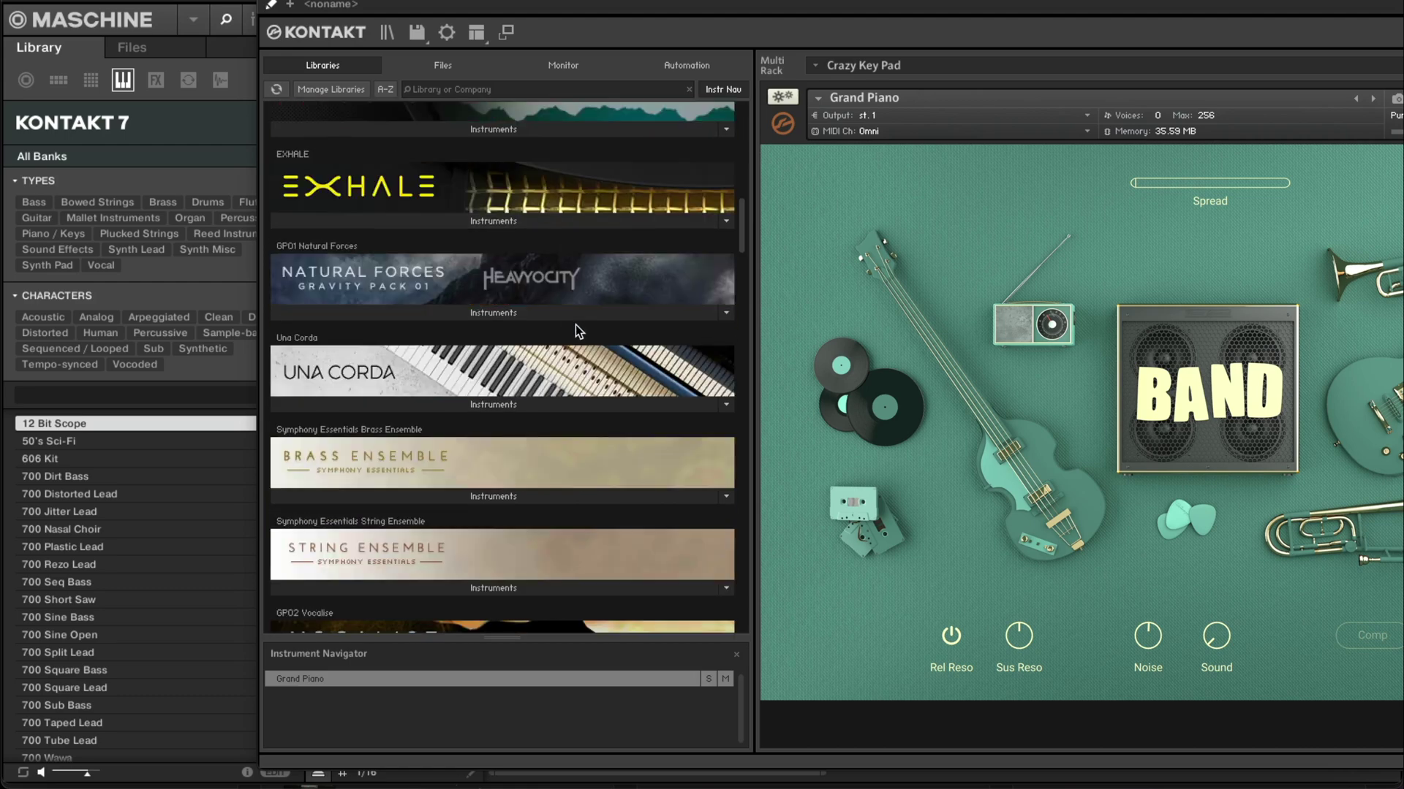
pyautogui.click(509, 404)
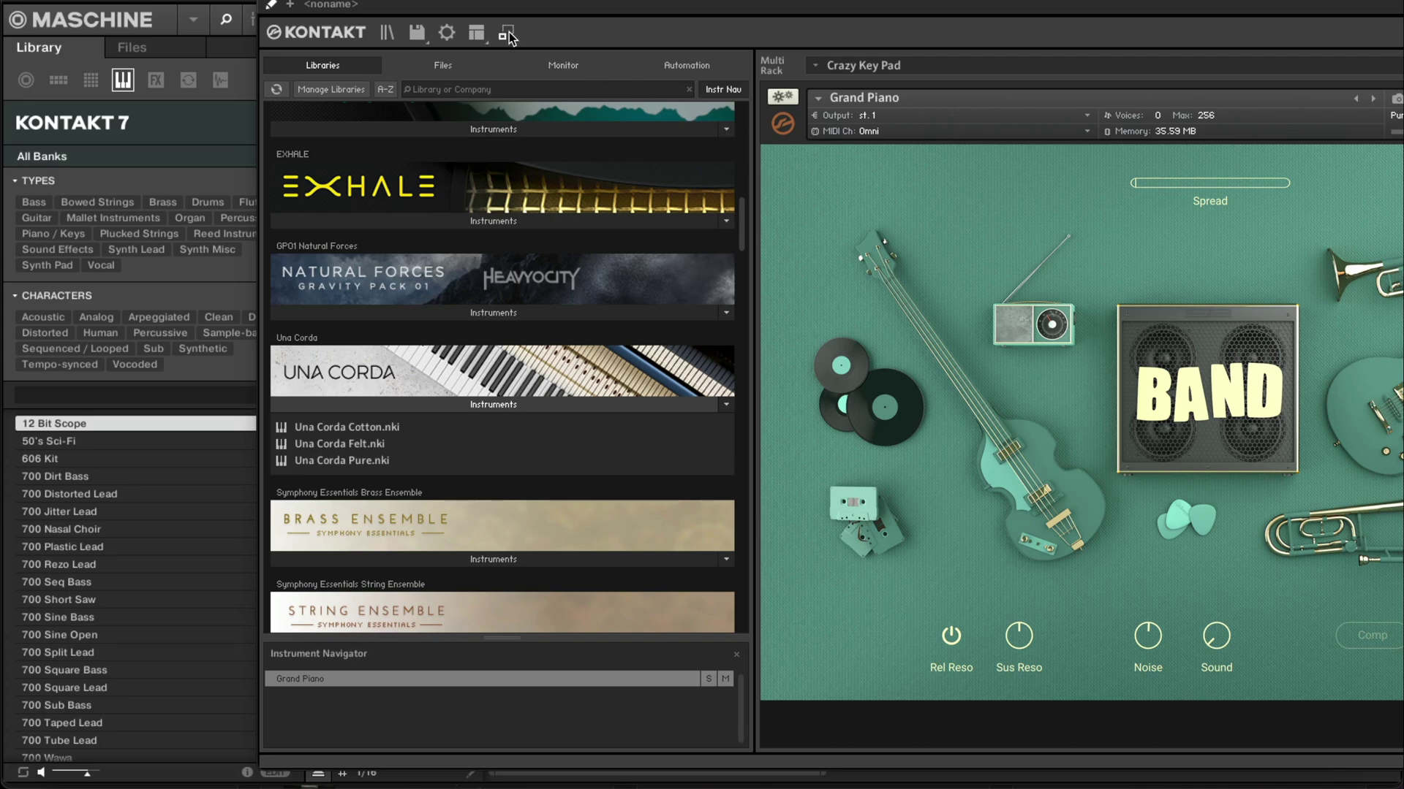
# - Shift the plug-in window slightly left in the default view and show the Info pane
pyautogui.moveTo(337, 132); pyautogui.dragTo(304, 132)
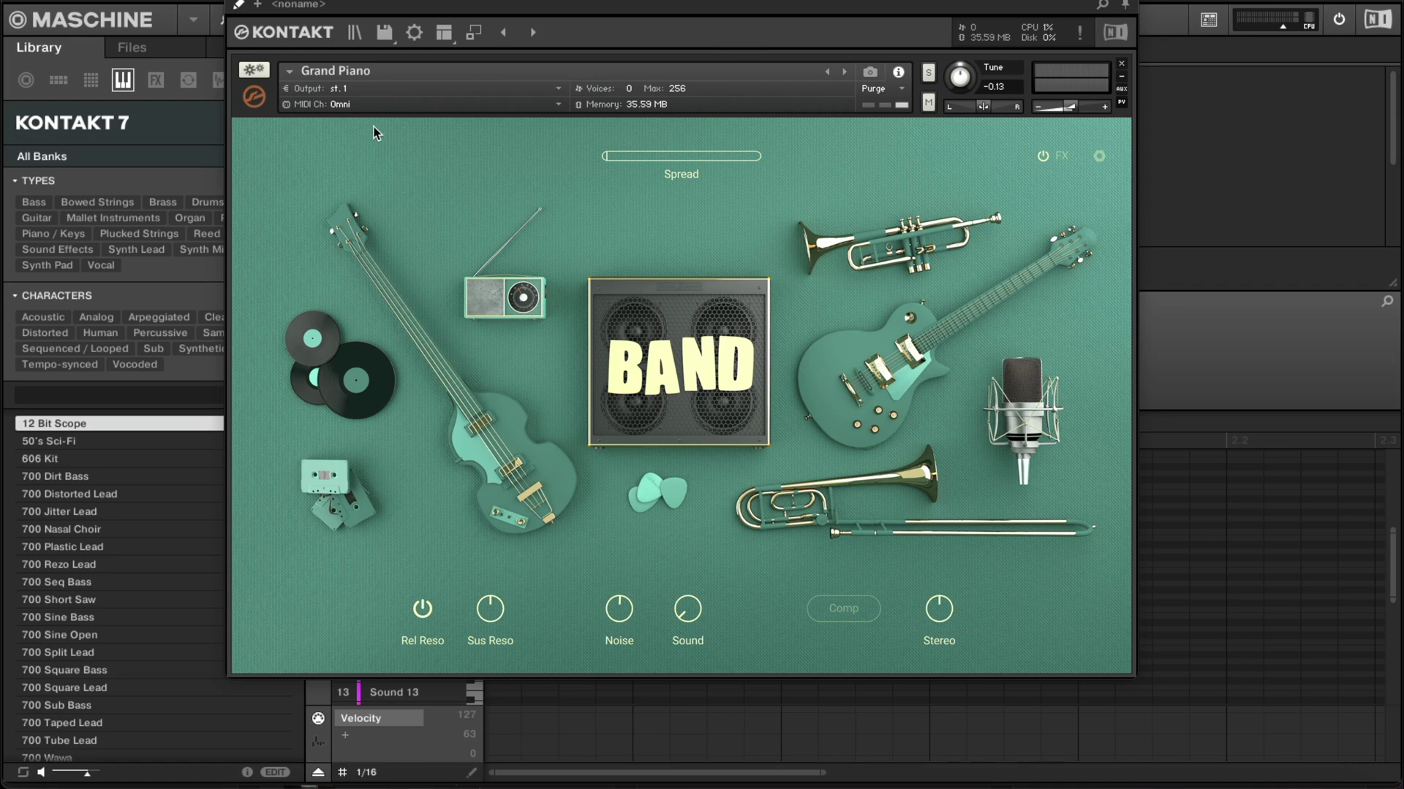
pyautogui.click(446, 43)
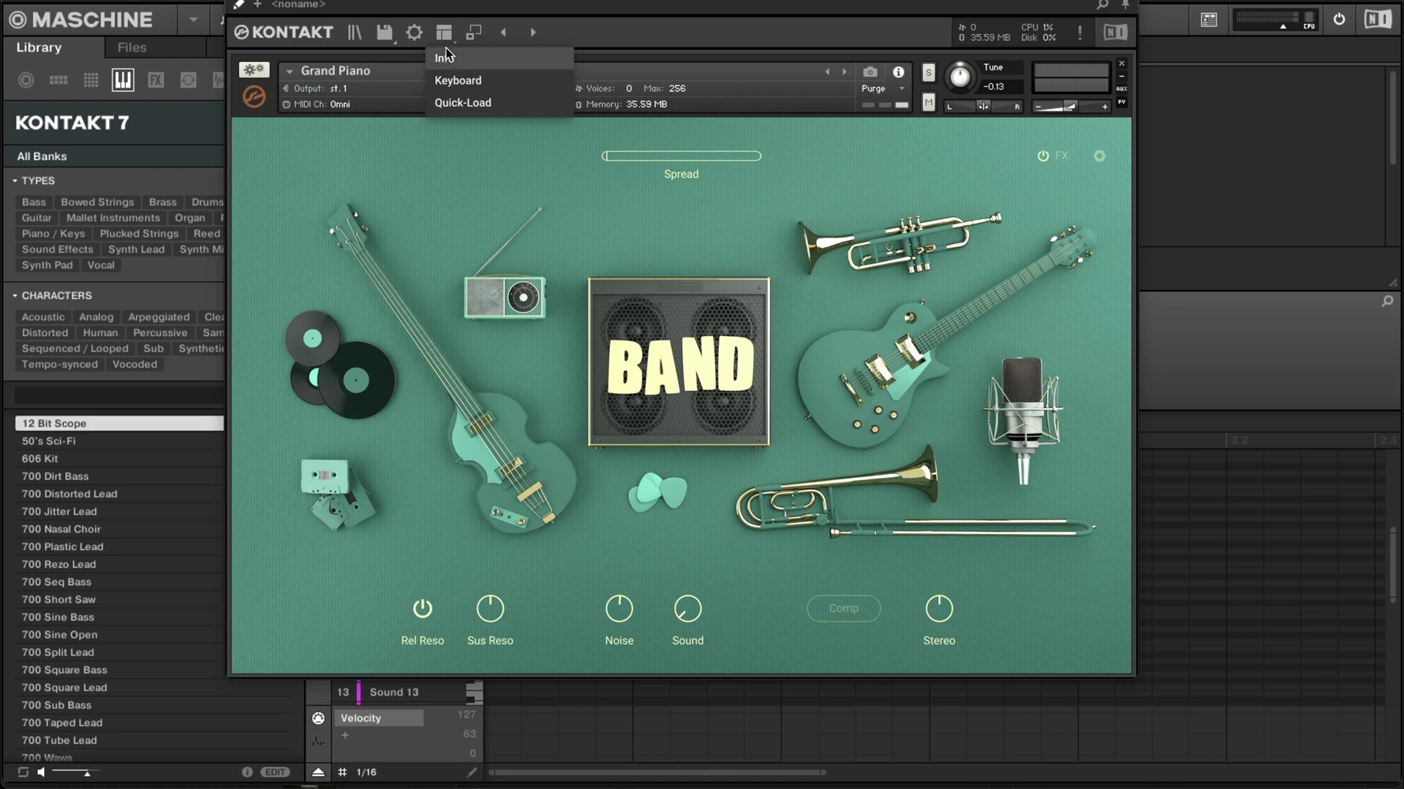
pyautogui.click(449, 63)
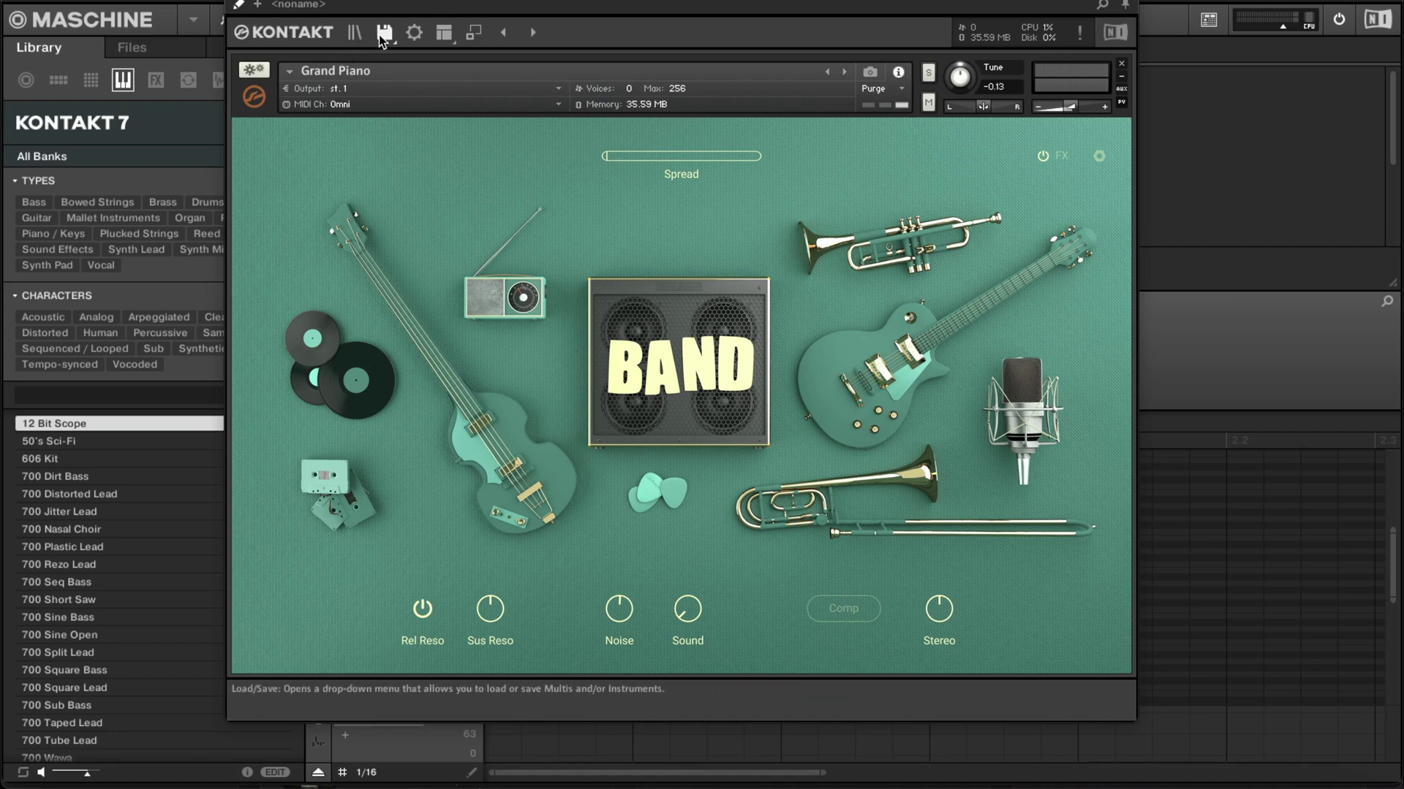
# - Show the on-screen keyboard below the Grand Piano instrument and hide it again
pyautogui.click(444, 38)
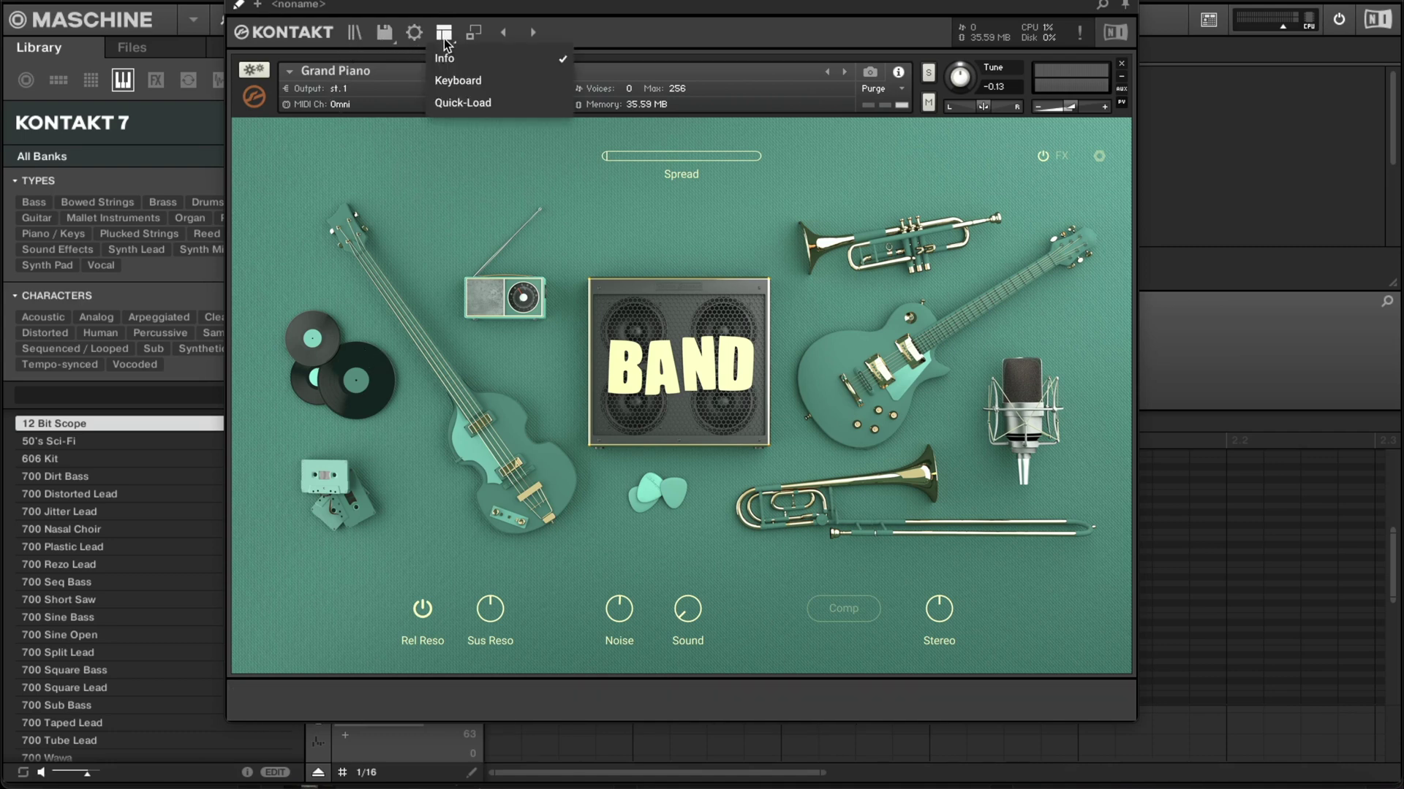
pyautogui.click(458, 78)
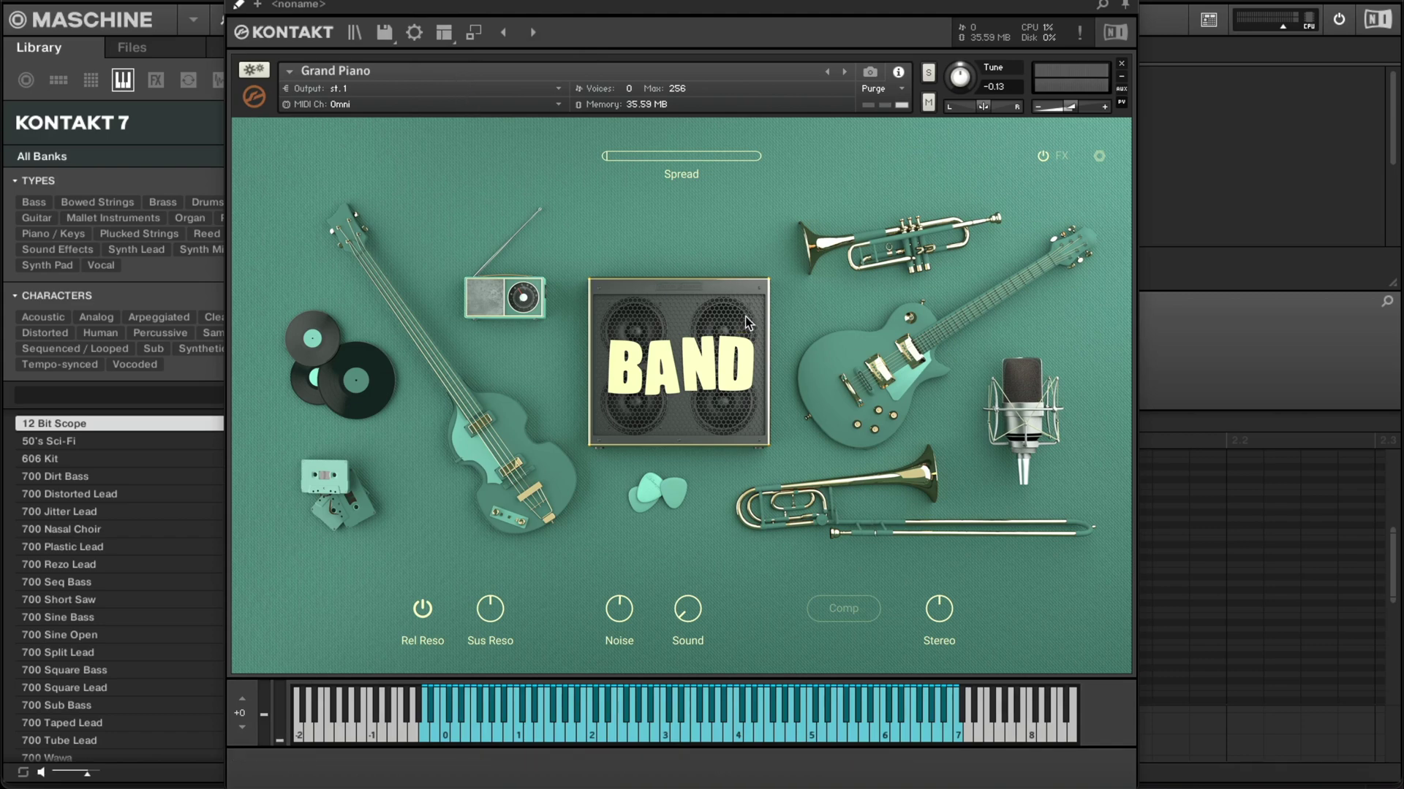
pyautogui.click(445, 33)
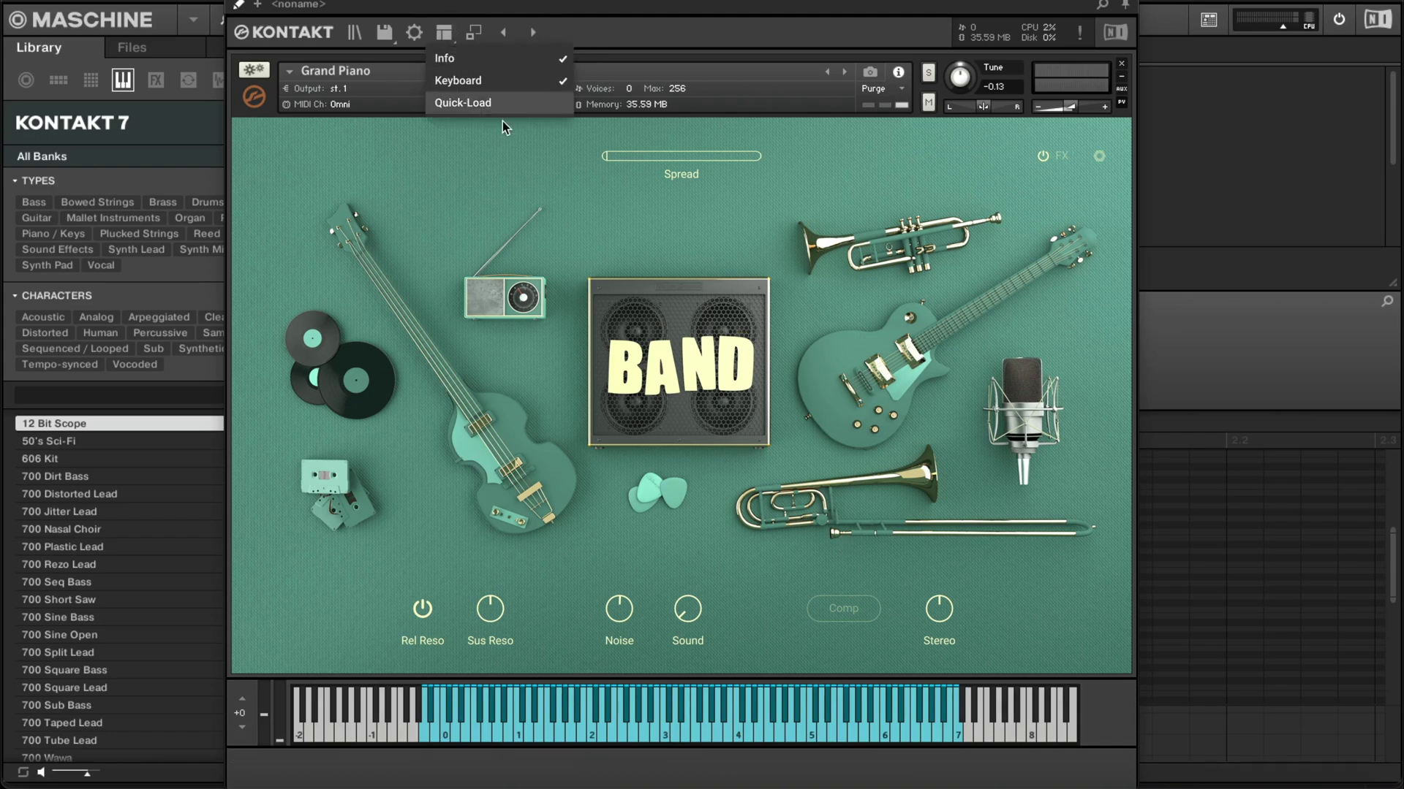
pyautogui.click(485, 82)
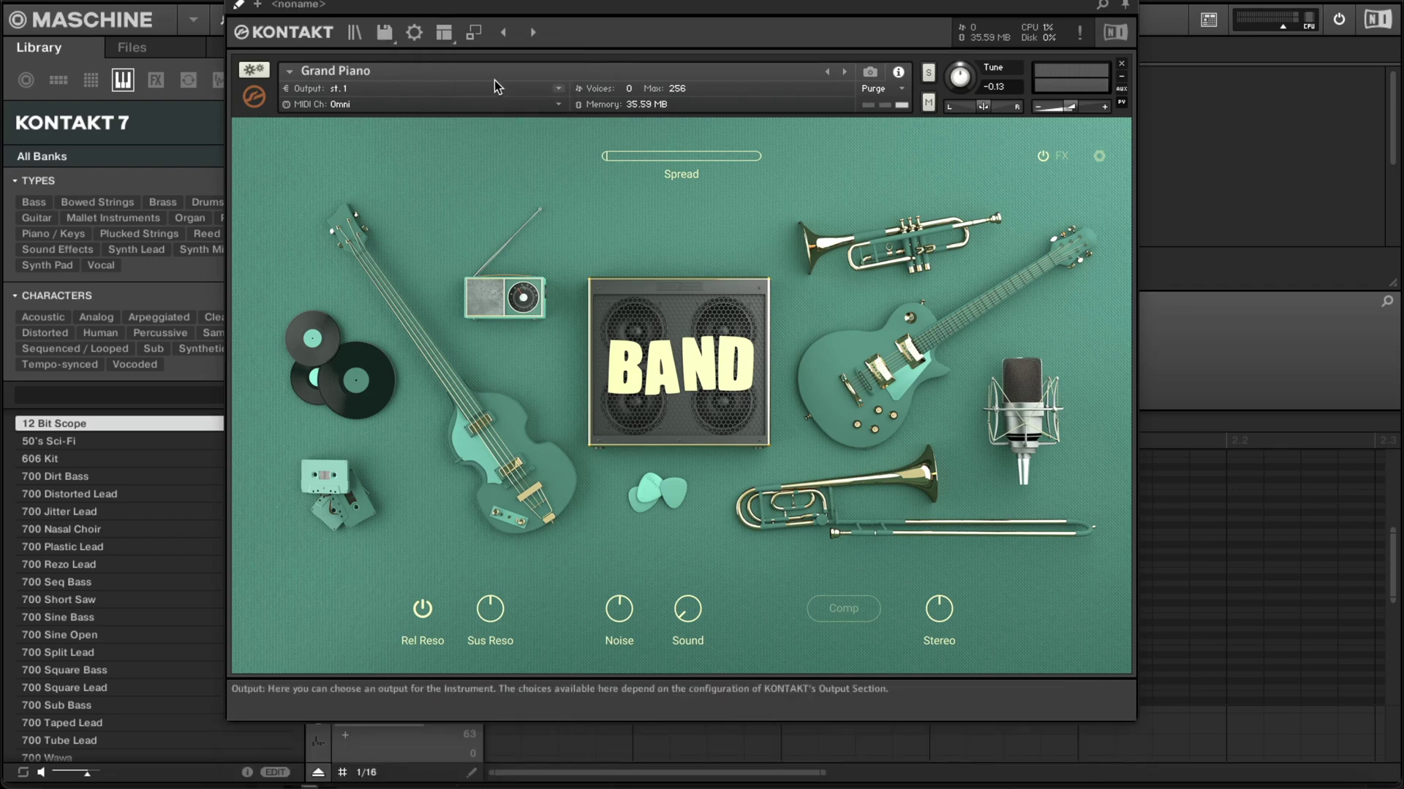
# - Add a new empty instrument alongside Grand Piano
pyautogui.click(399, 45)
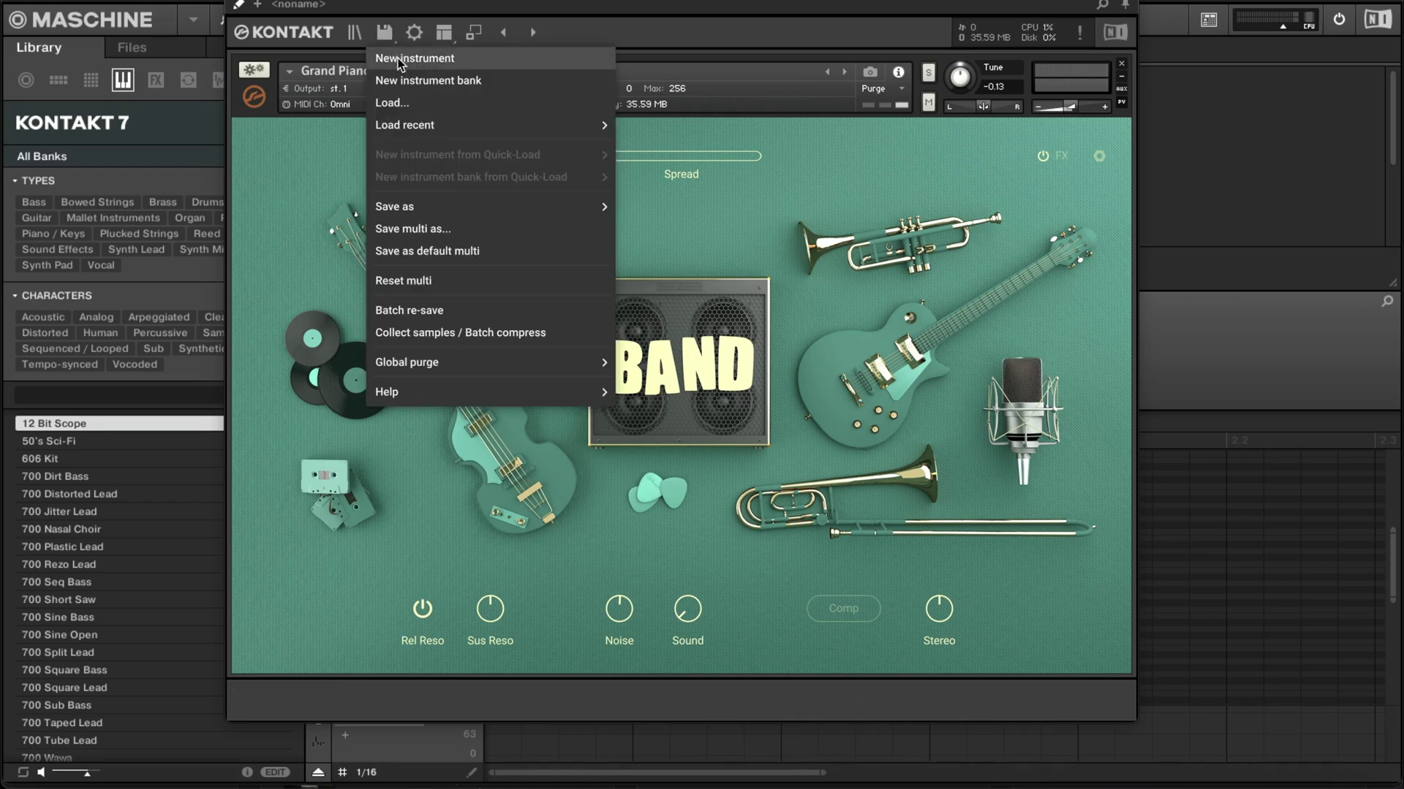
pyautogui.click(399, 59)
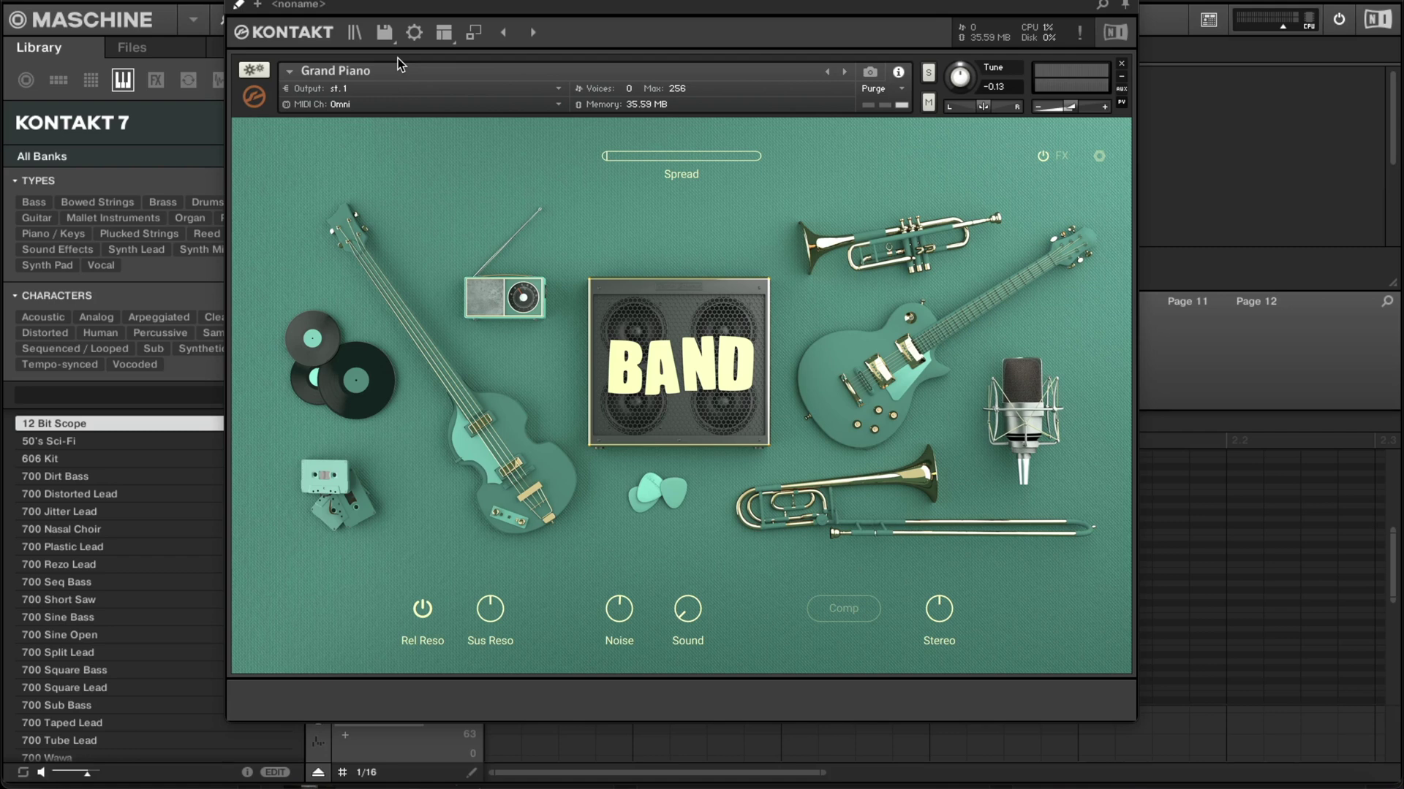
# - Shrink the library browser window and load the Ragtime Piano preset from the Kontakt Piano / Keys list
pyautogui.click(356, 38)
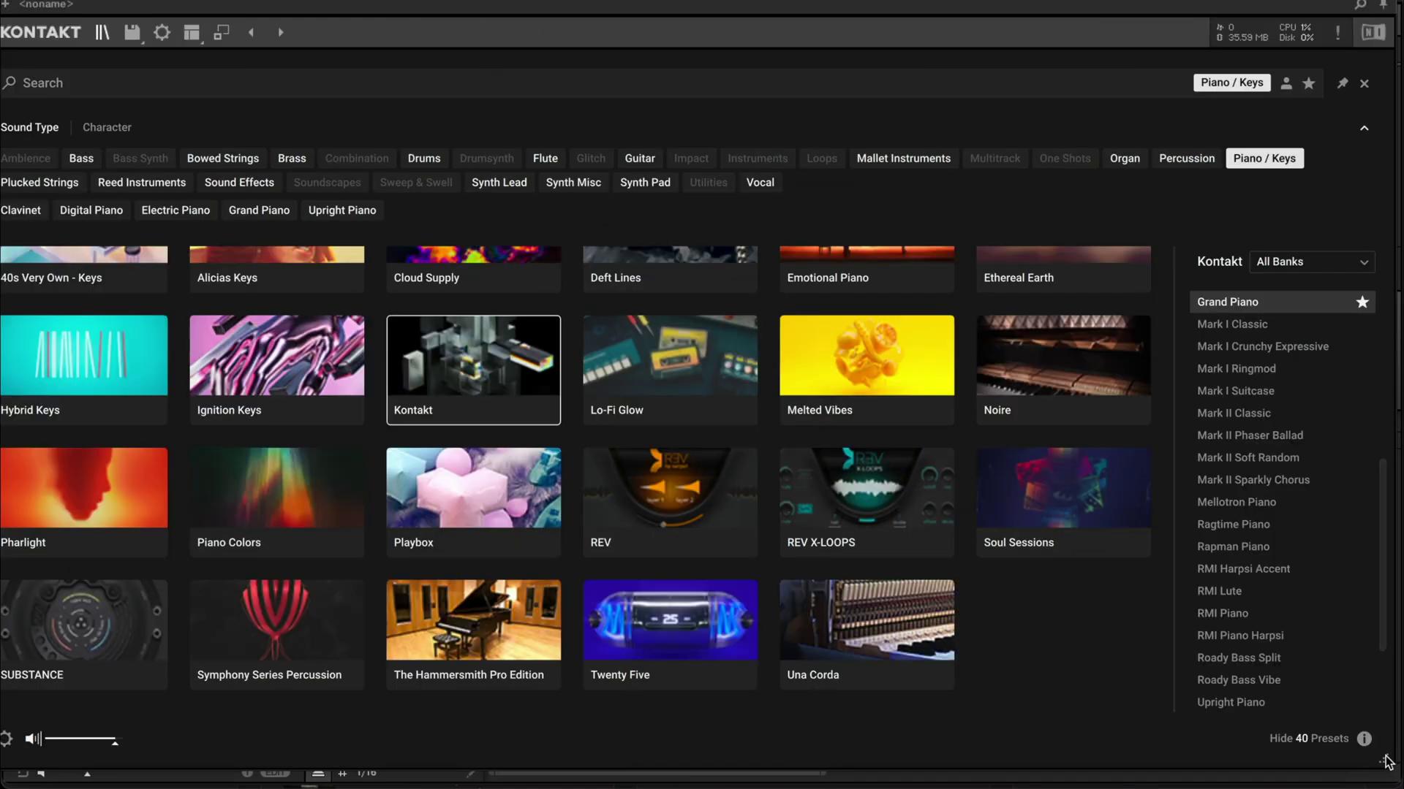
pyautogui.moveTo(1385, 760); pyautogui.dragTo(1190, 698)
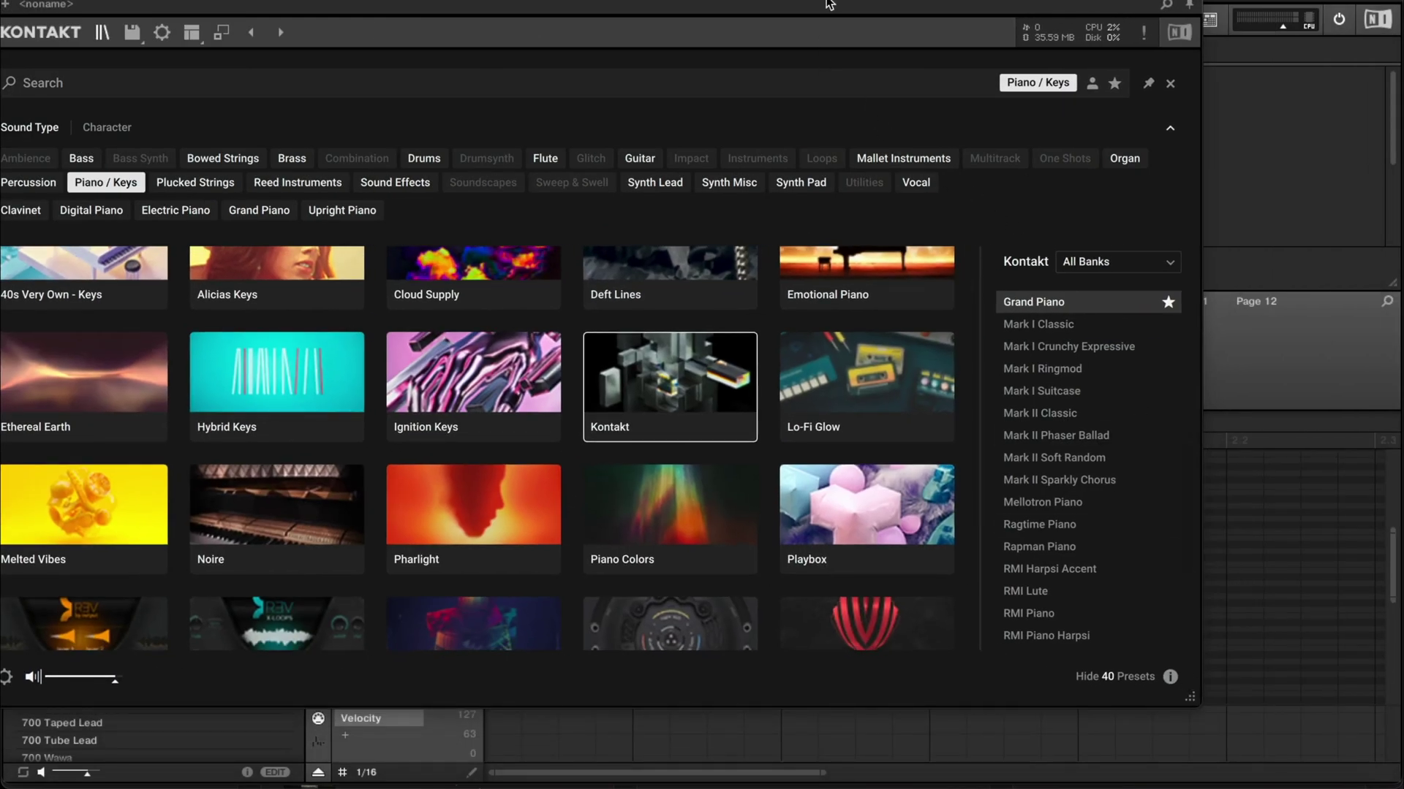
pyautogui.scroll(-3, 1148, 340)
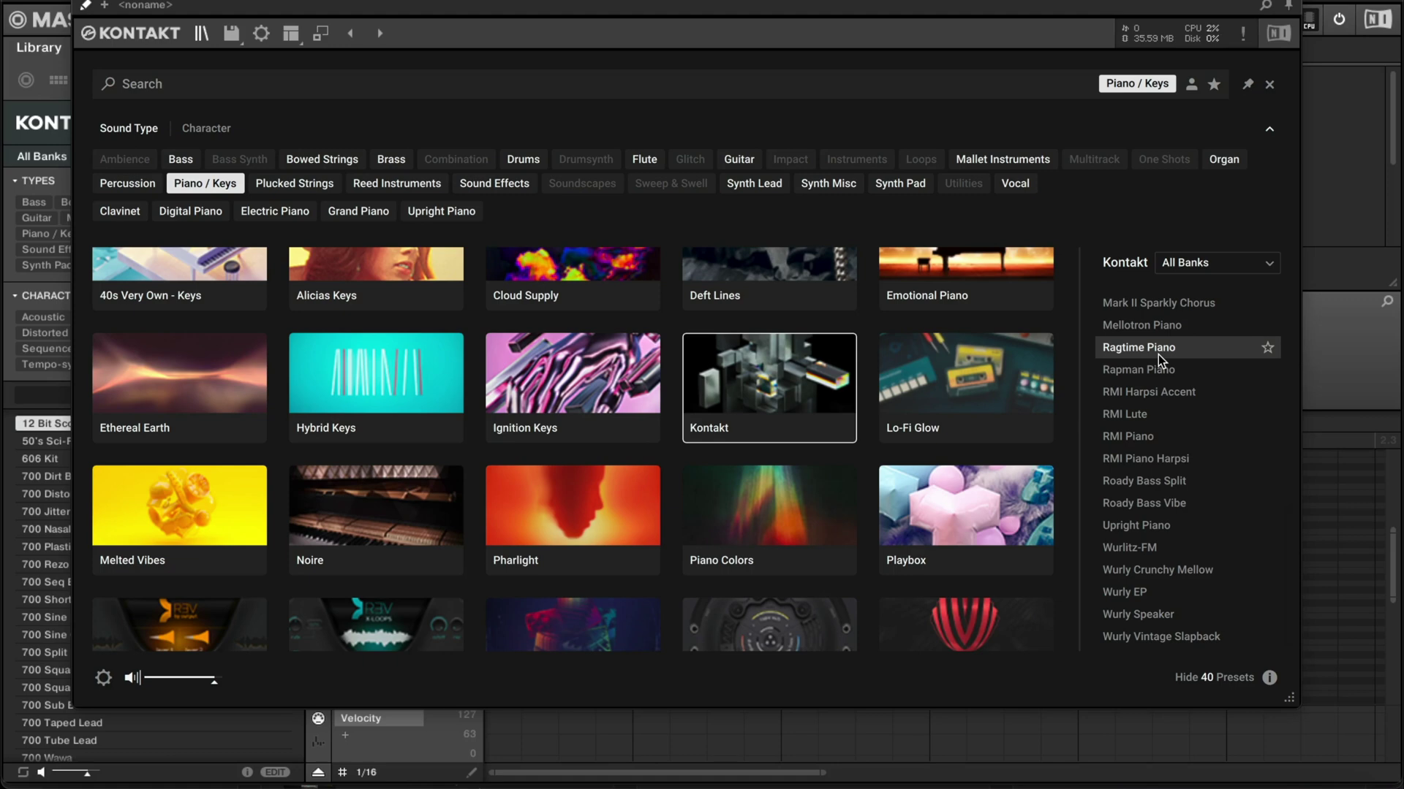
pyautogui.doubleClick(1158, 348)
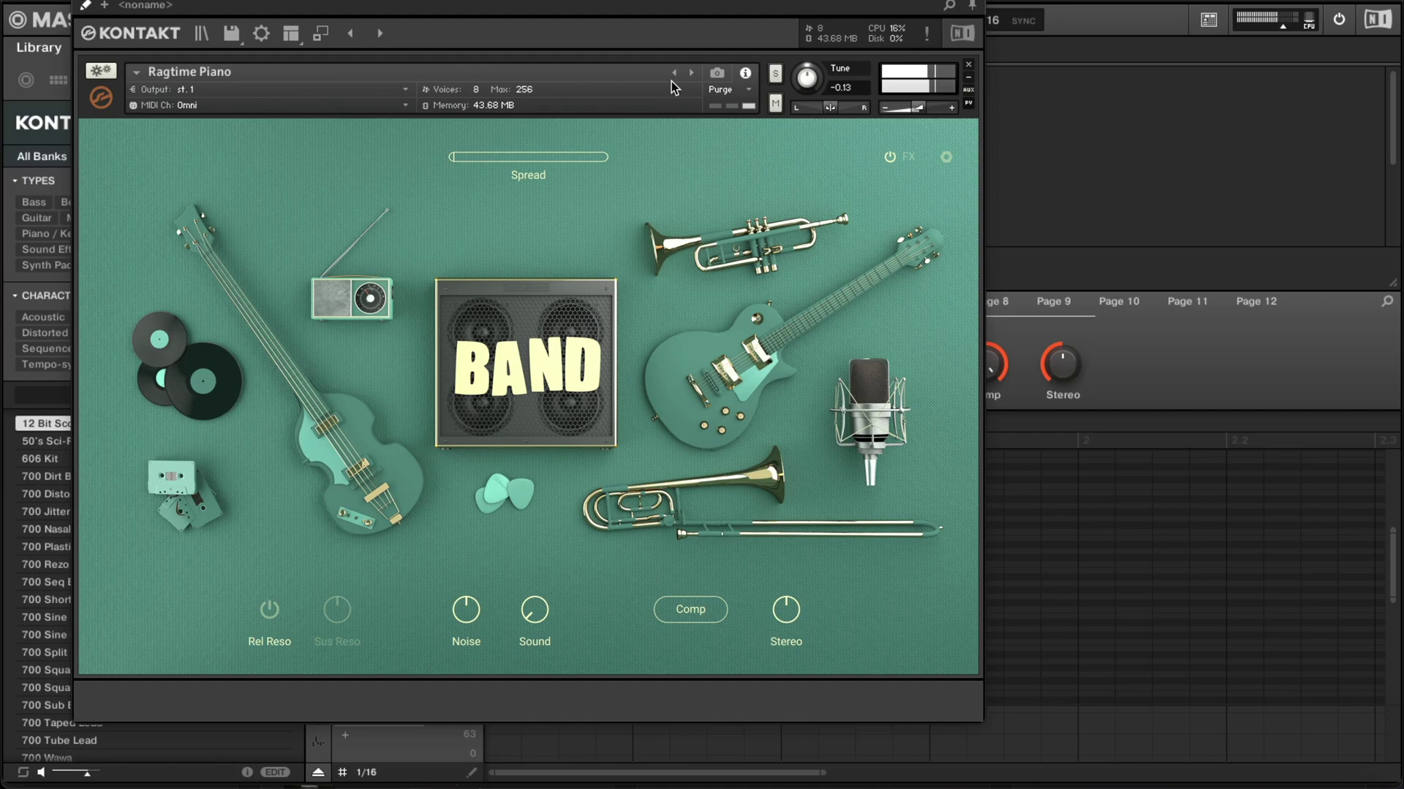
# - Go to the next instrument in the rack and load the Arctic Morning preset using the Synth Pad filter
pyautogui.click(379, 34)
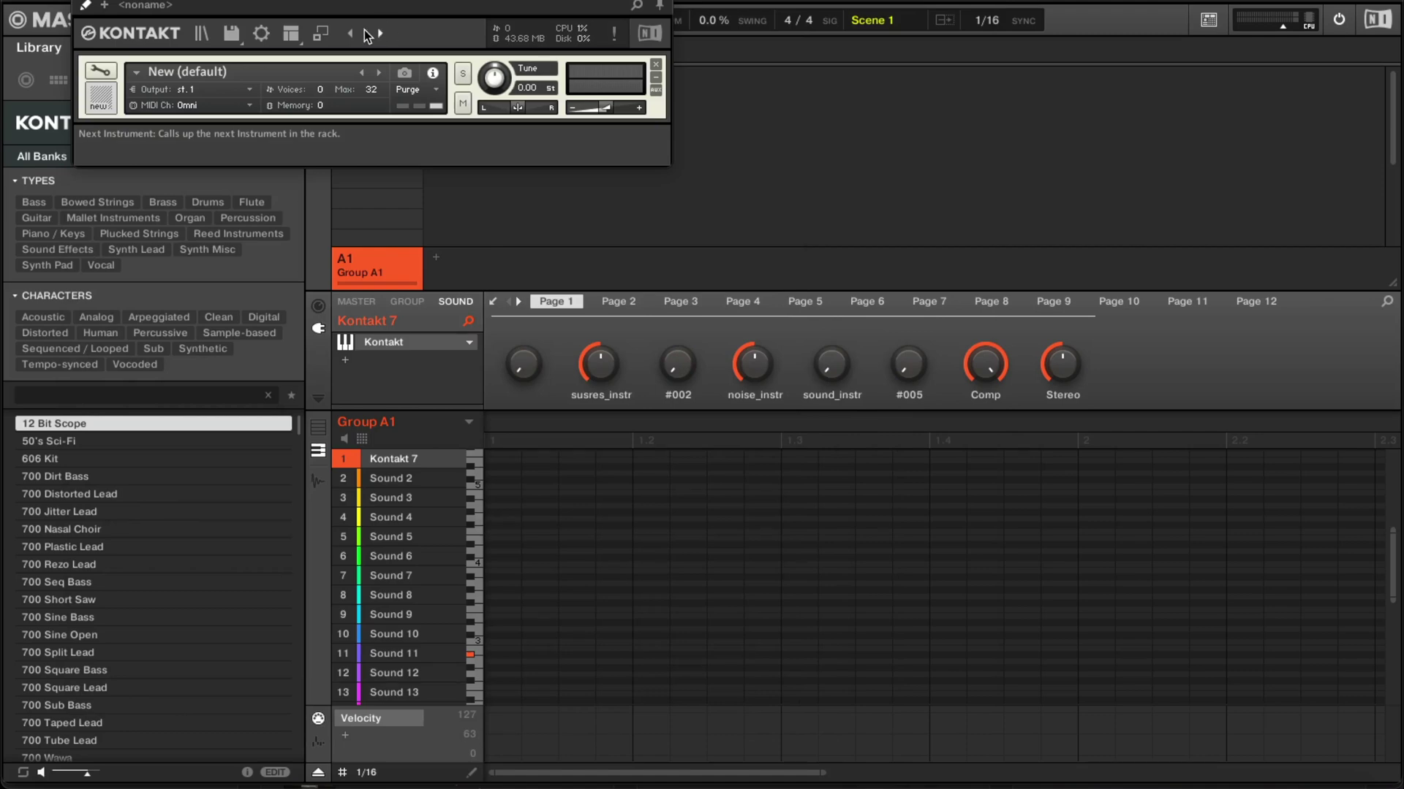
pyautogui.click(201, 35)
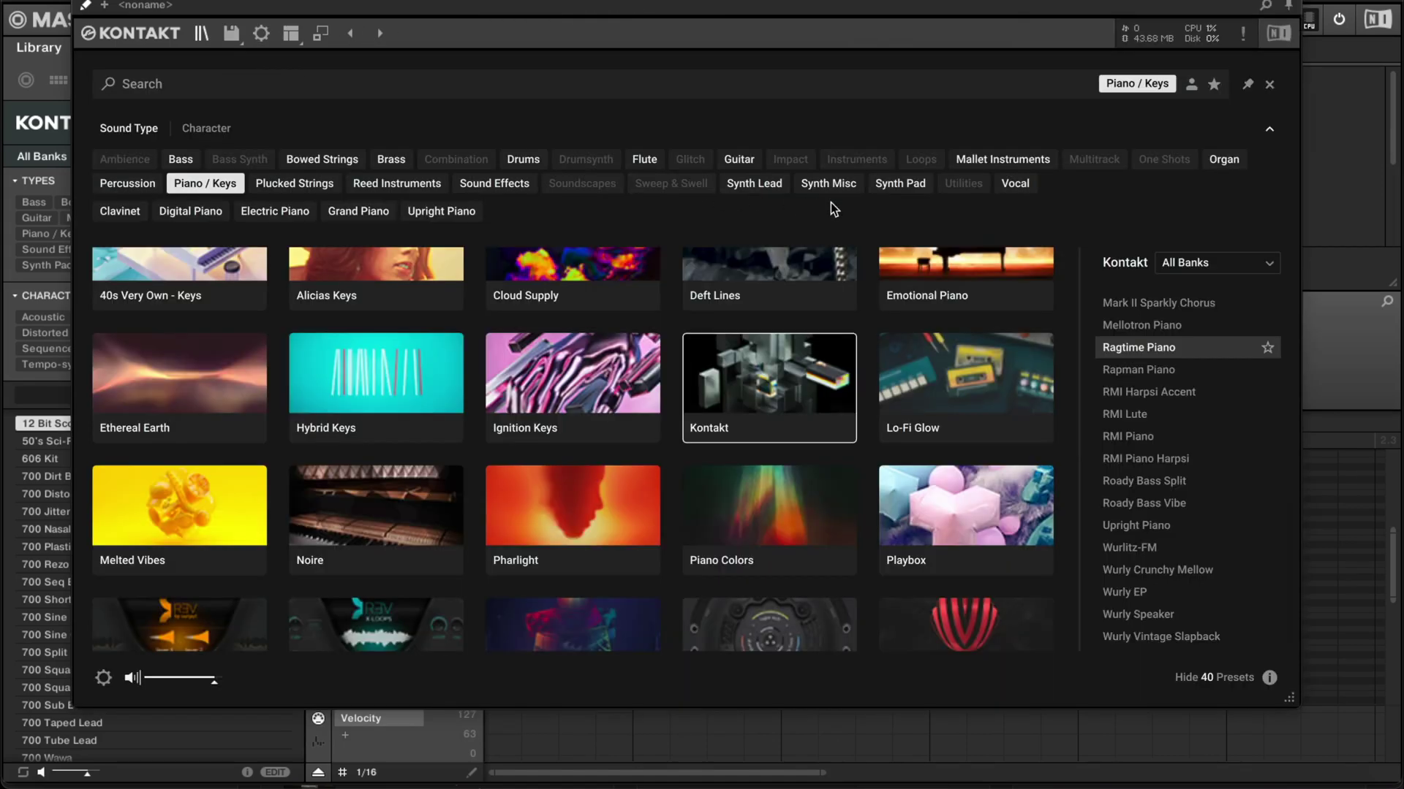
pyautogui.click(906, 188)
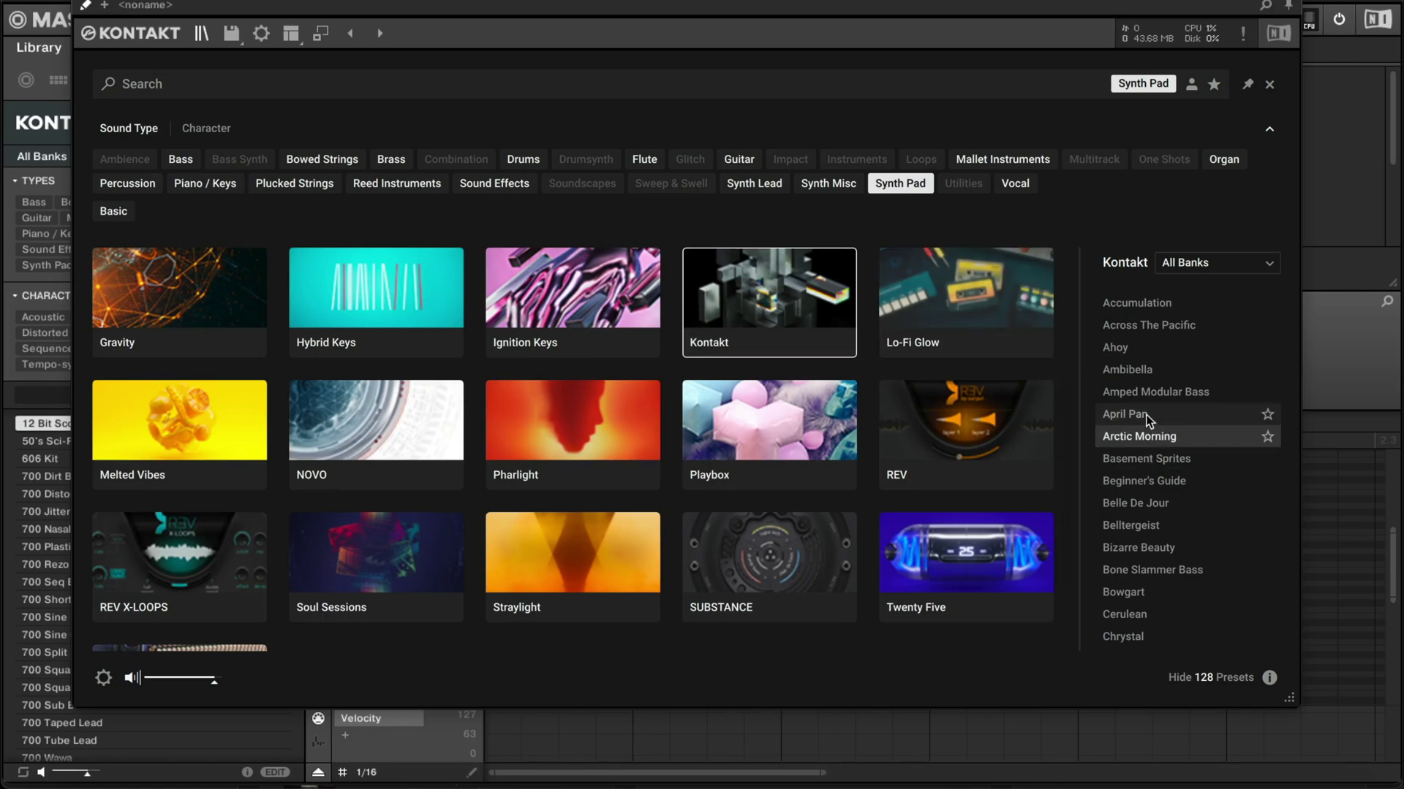
pyautogui.doubleClick(1156, 436)
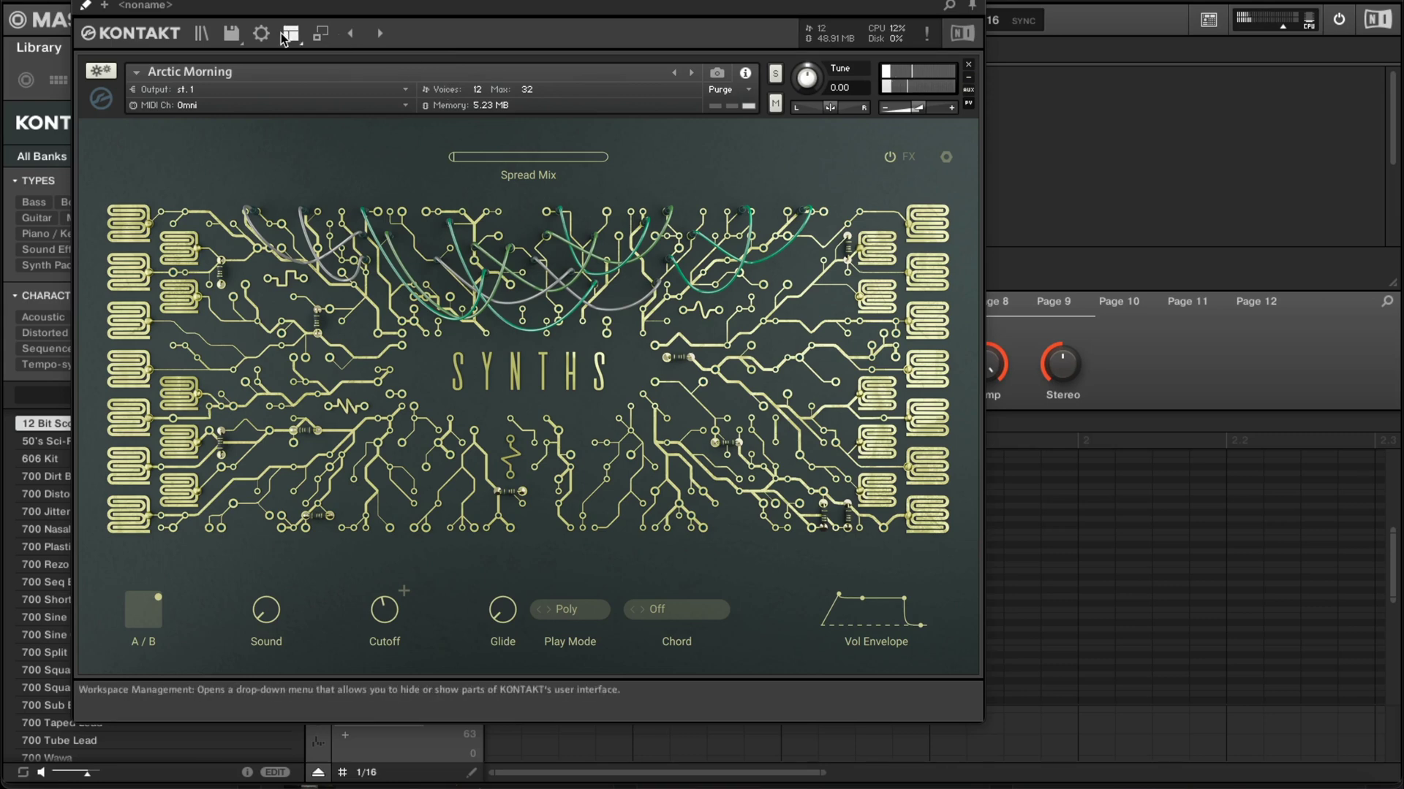
# - Load the multi Crazy Key Pad.nkm from the DDS Kontakt Instruments folder
pyautogui.click(231, 33)
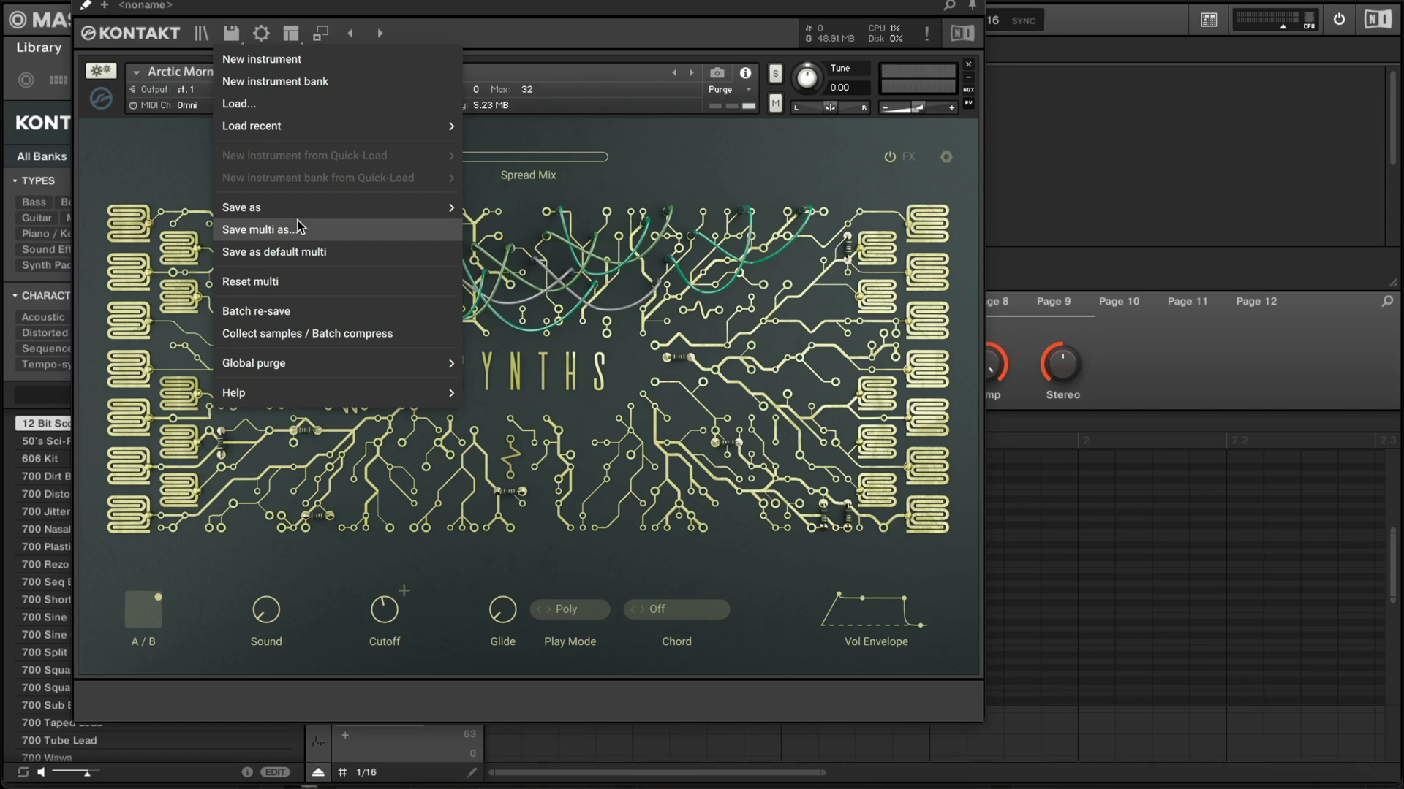
pyautogui.click(343, 113)
pyautogui.click(536, 179)
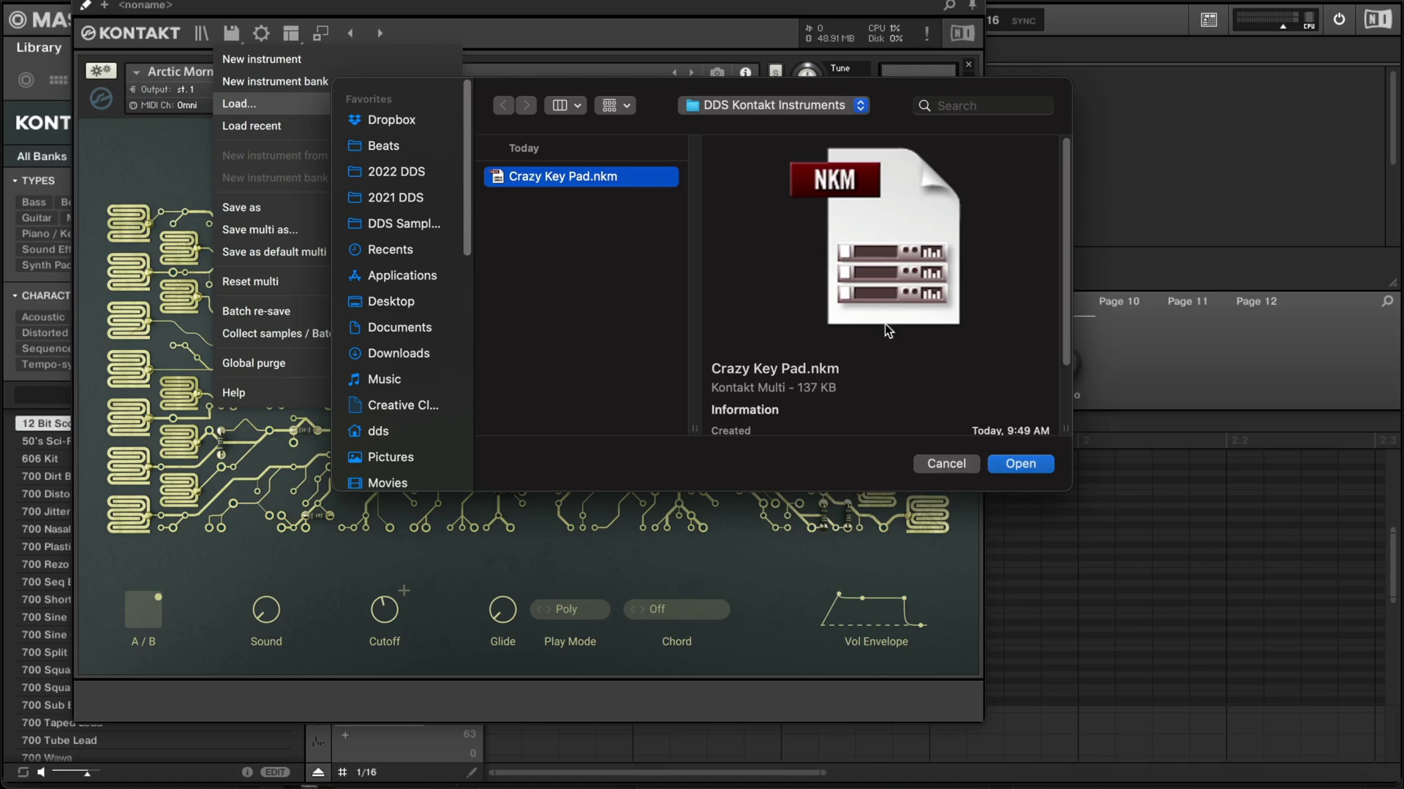
pyautogui.click(1023, 466)
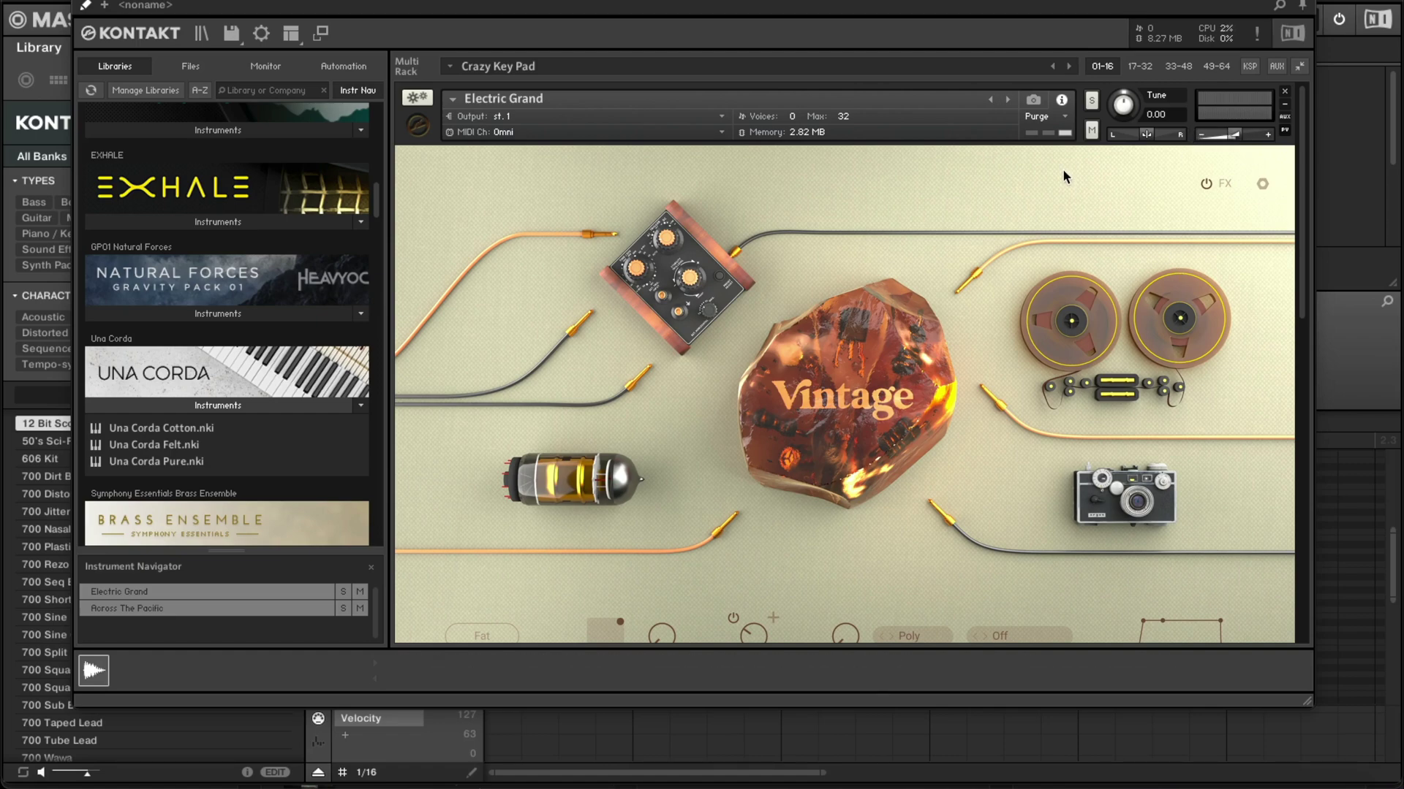
# - Look over the Electric Grand and Across The Pacific instruments in the Crazy Key Pad multi rack
pyautogui.scroll(-5, 621, 246)
pyautogui.scroll(-4, 665, 259)
pyautogui.scroll(7, 1041, 267)
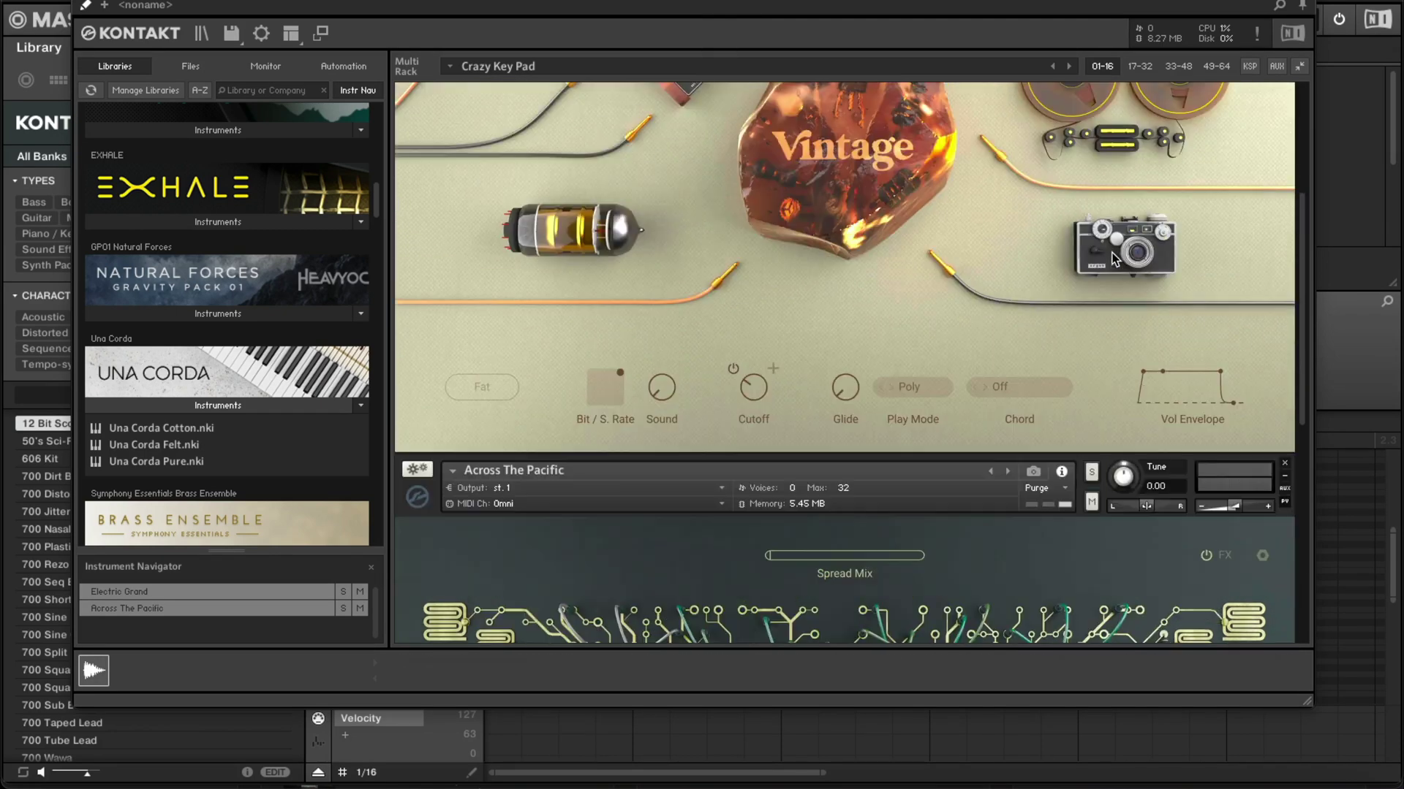
pyautogui.scroll(-3, 1115, 260)
pyautogui.scroll(10, 1115, 259)
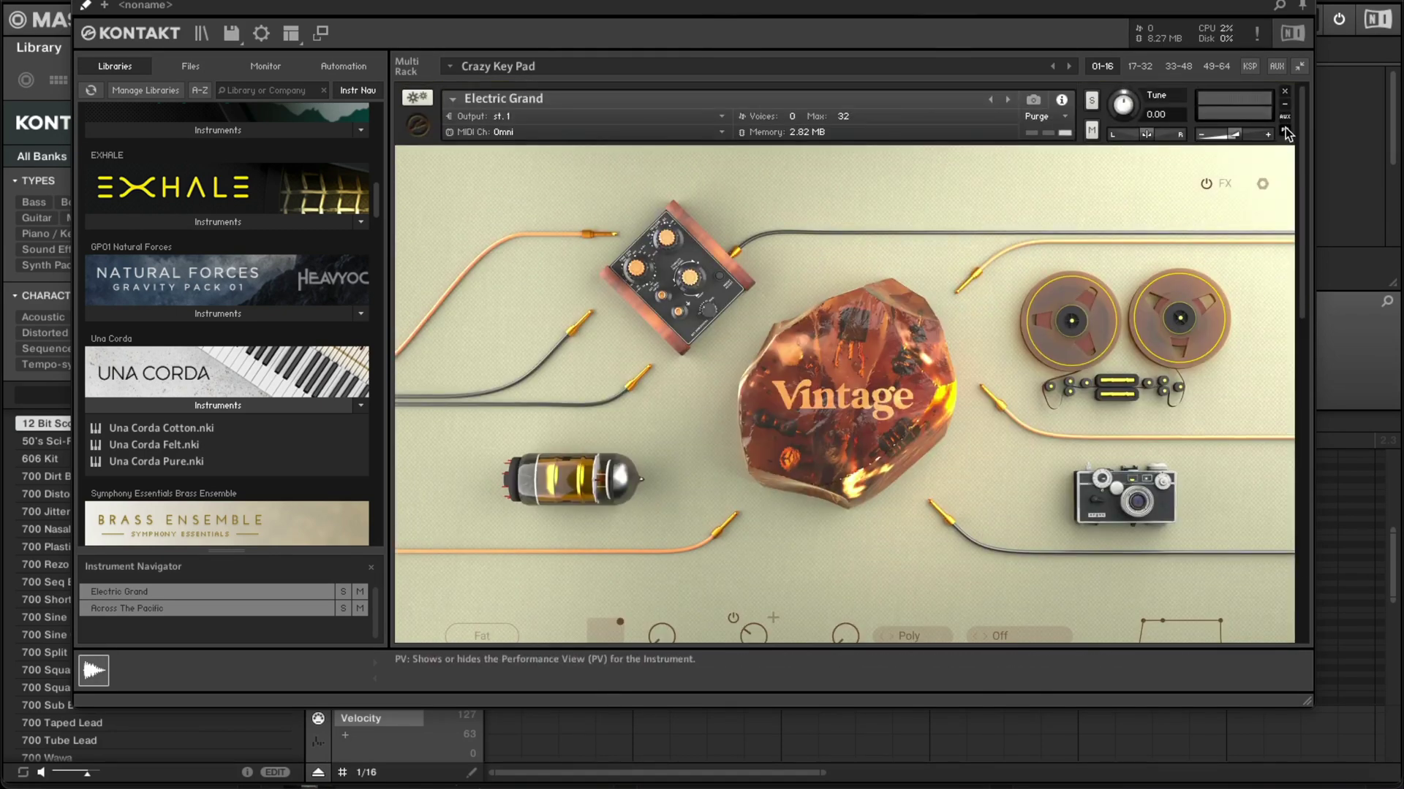
# - Hide the performance views of Electric Grand and Across The Pacific, and show both again
pyautogui.click(1285, 130)
pyautogui.click(1285, 197)
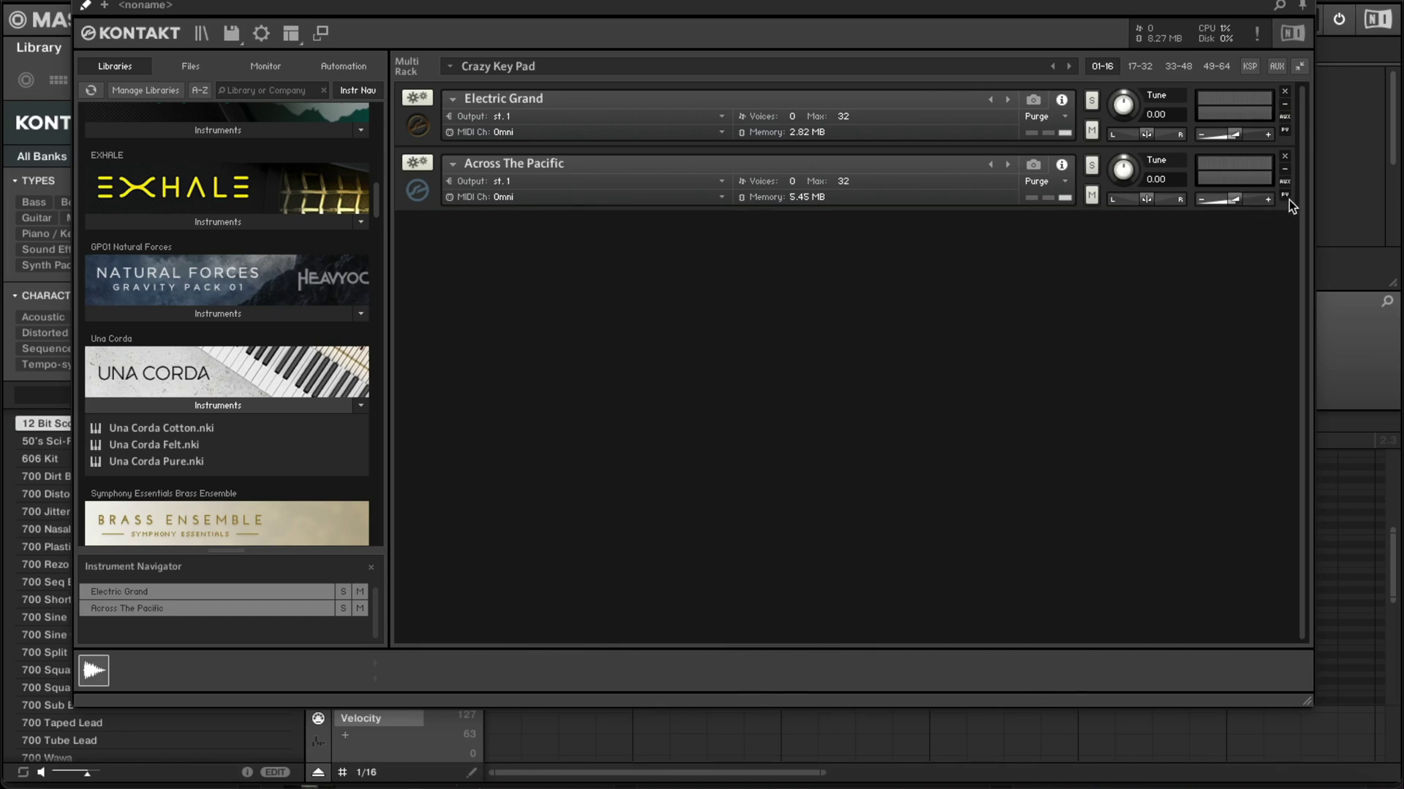
pyautogui.click(1285, 196)
pyautogui.click(1285, 130)
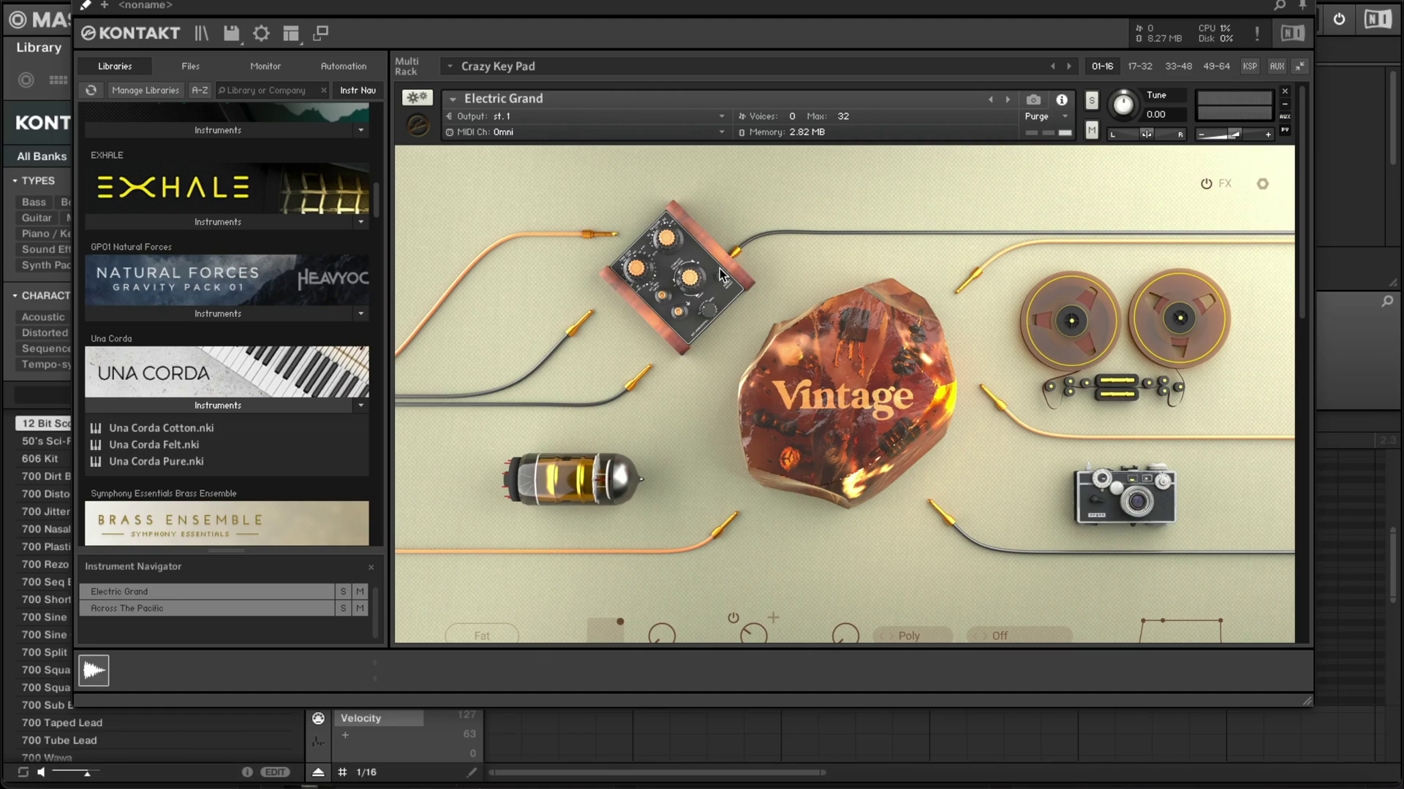
pyautogui.scroll(-8, 717, 269)
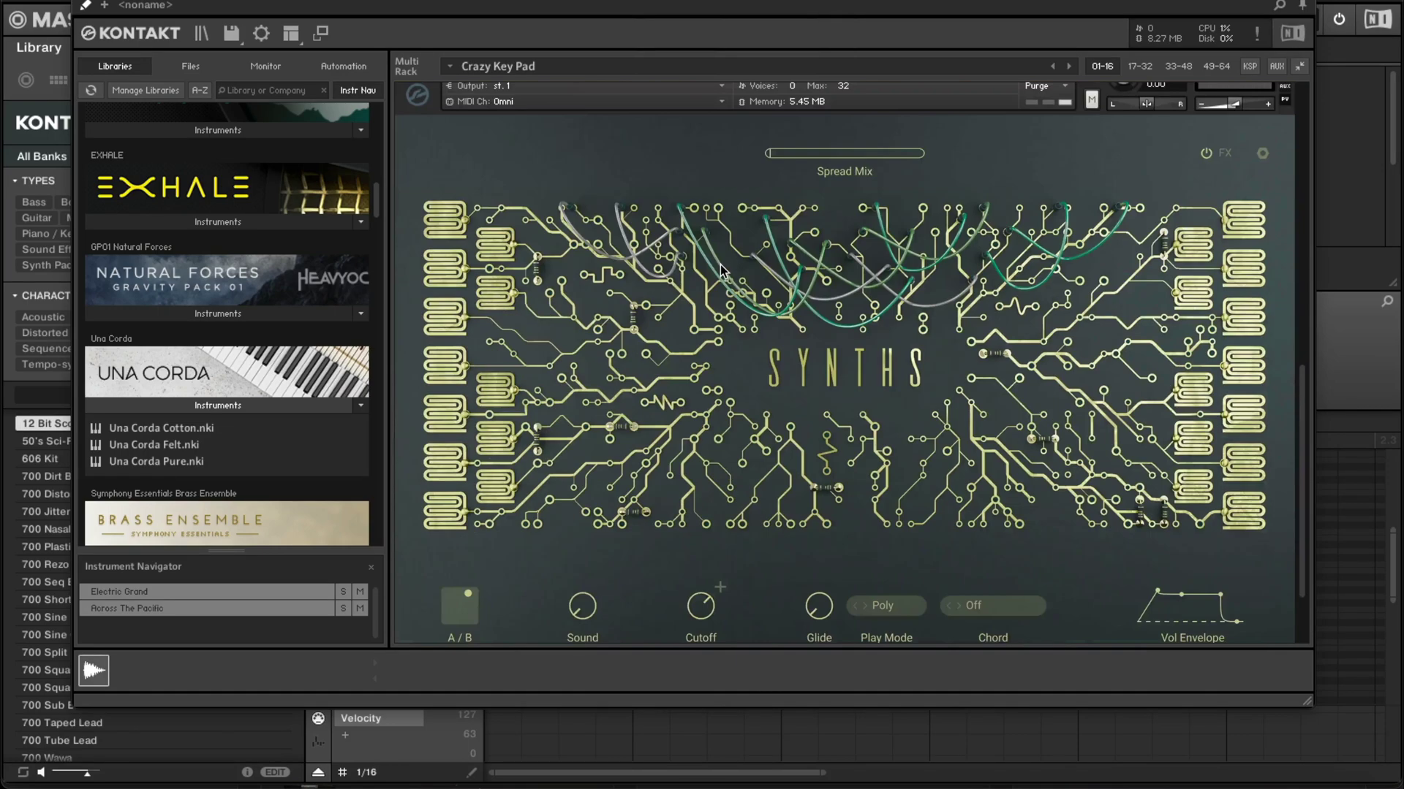
pyautogui.scroll(5, 721, 265)
pyautogui.scroll(3, 467, 138)
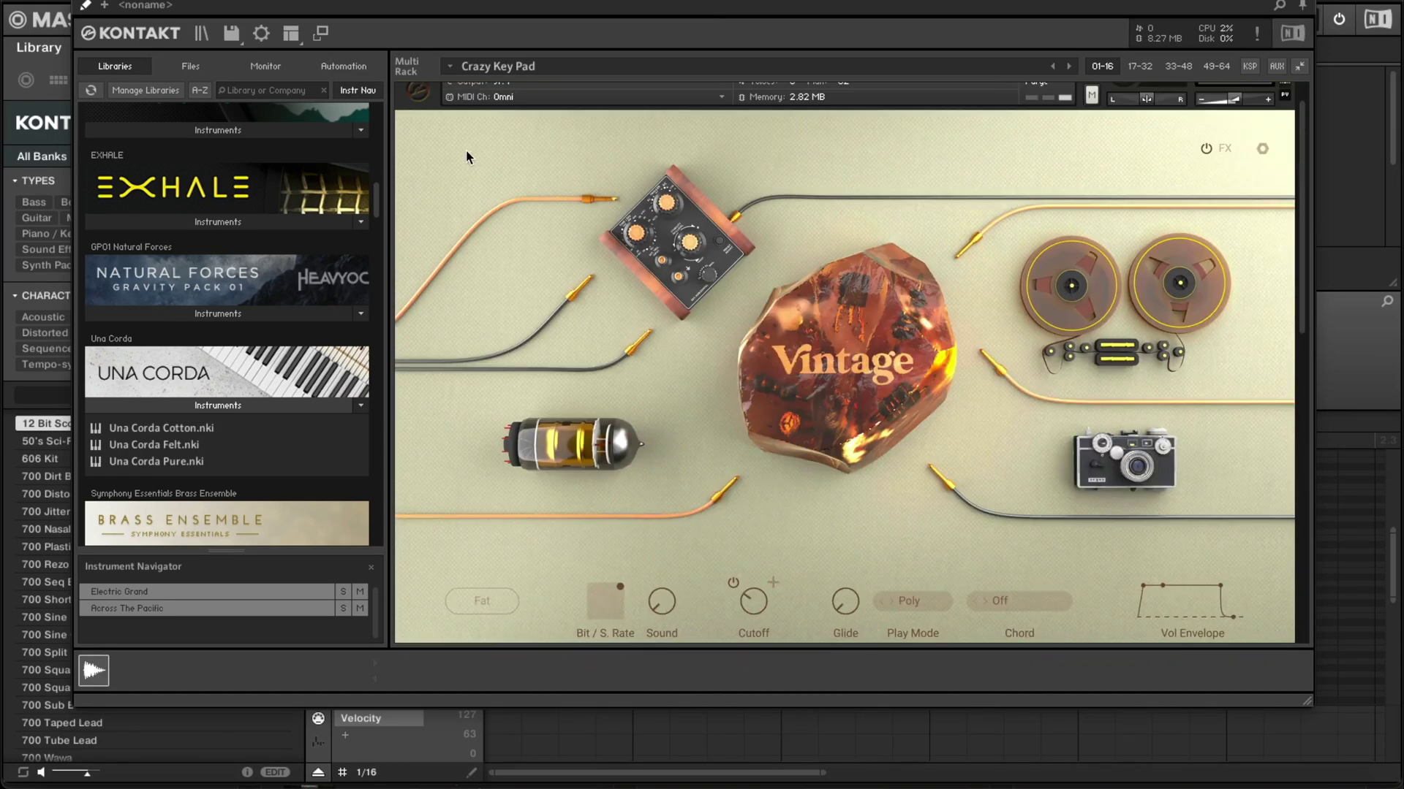
# - Add the Slipping Away preset of Ignition Keys to the multi, choosing it from the favorite Piano / Keys presets
pyautogui.click(203, 34)
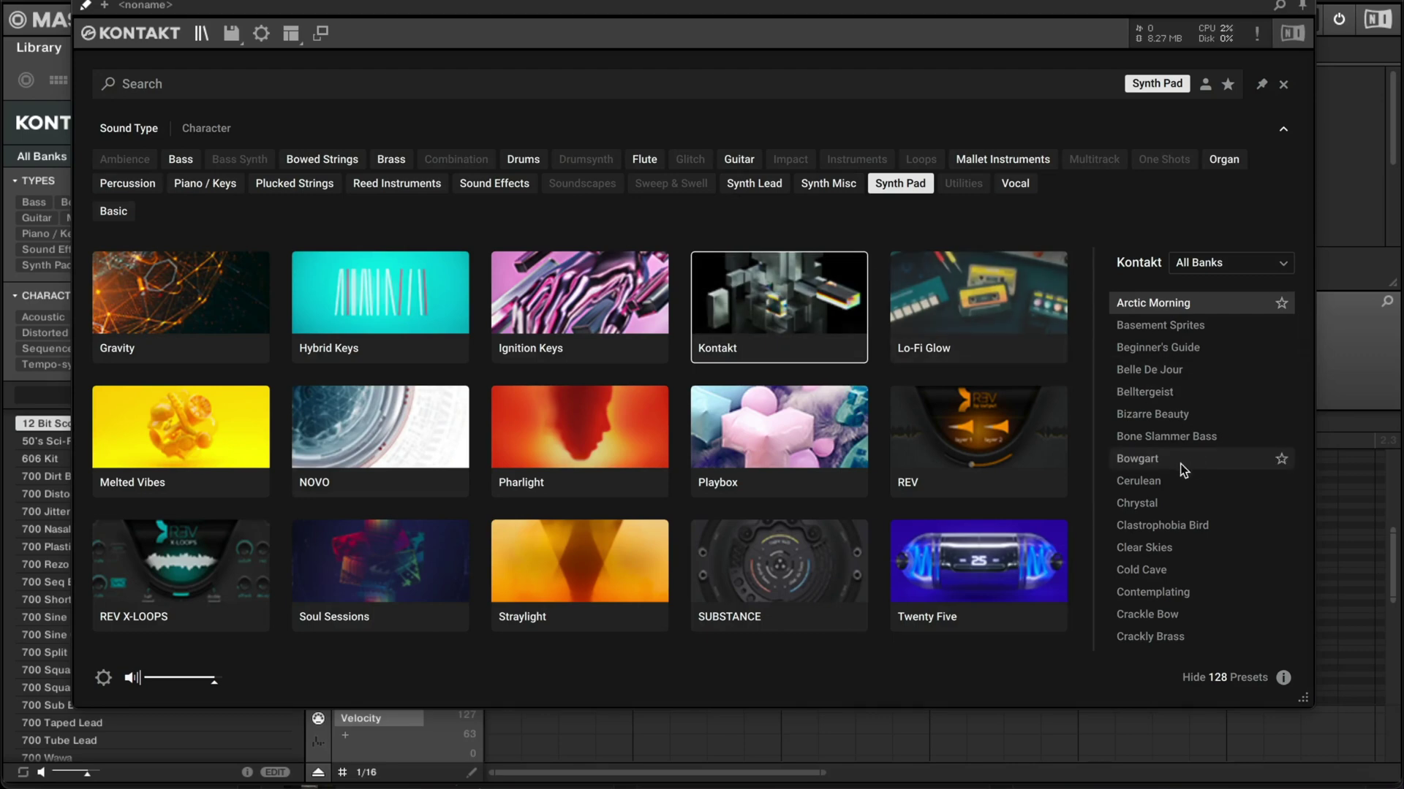
pyautogui.click(630, 344)
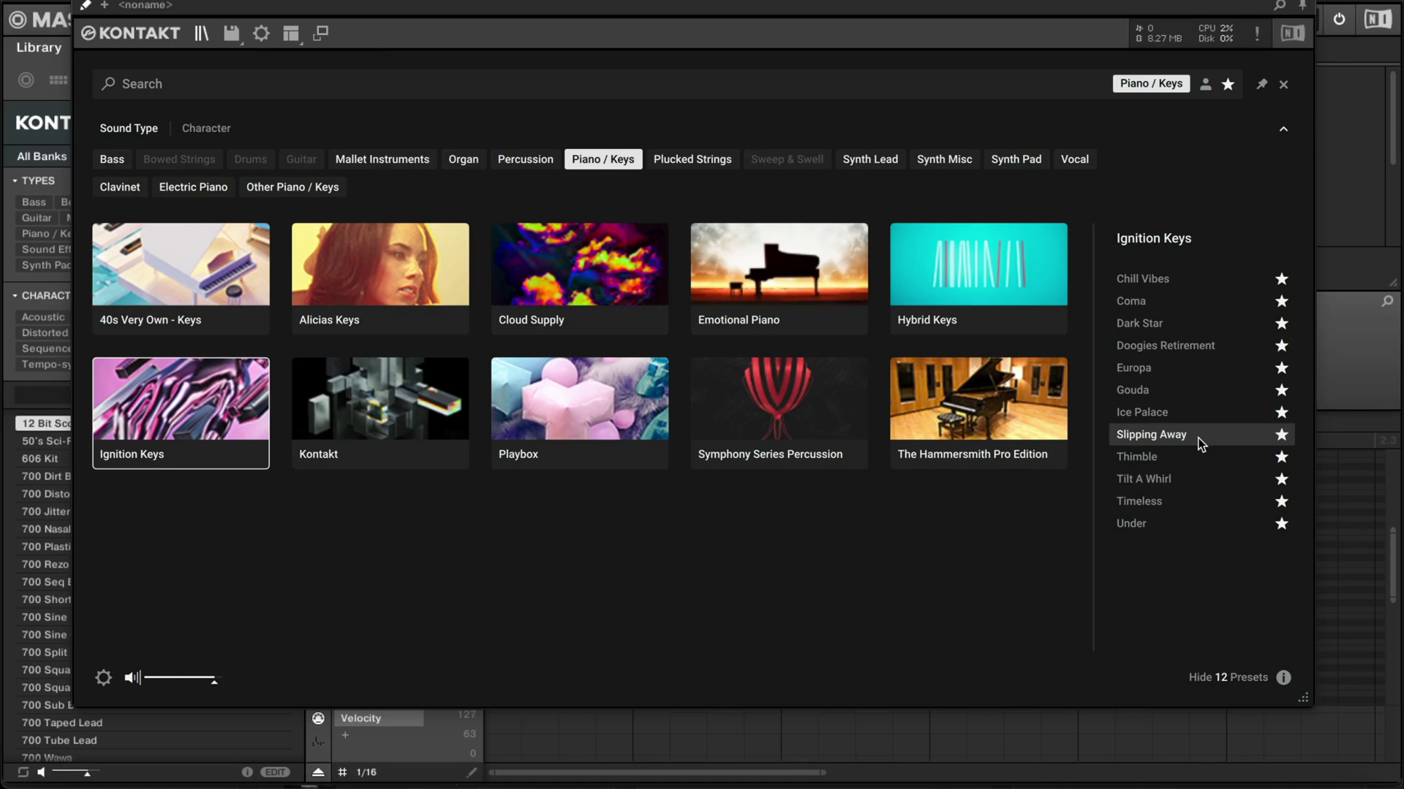
pyautogui.doubleClick(1199, 437)
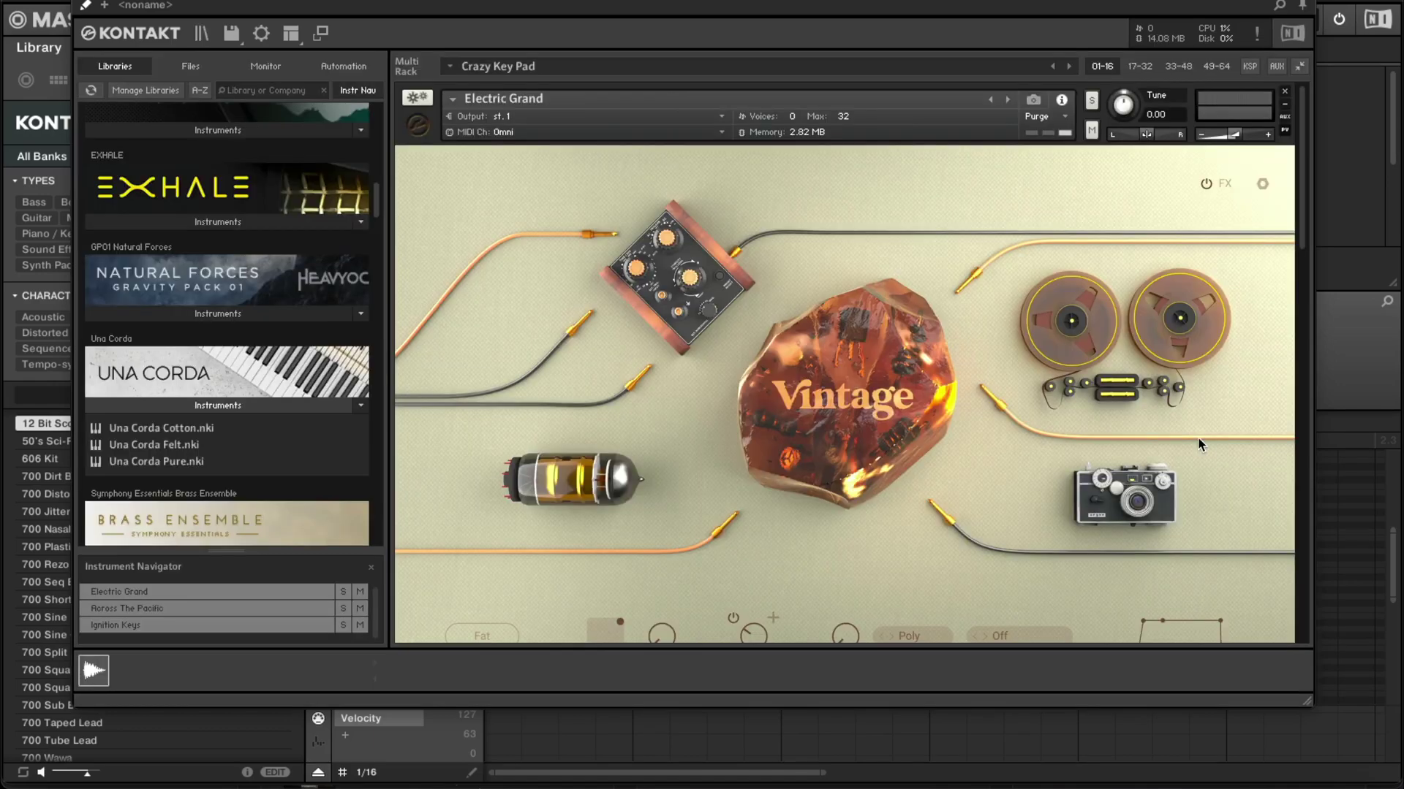
pyautogui.scroll(-15, 1193, 435)
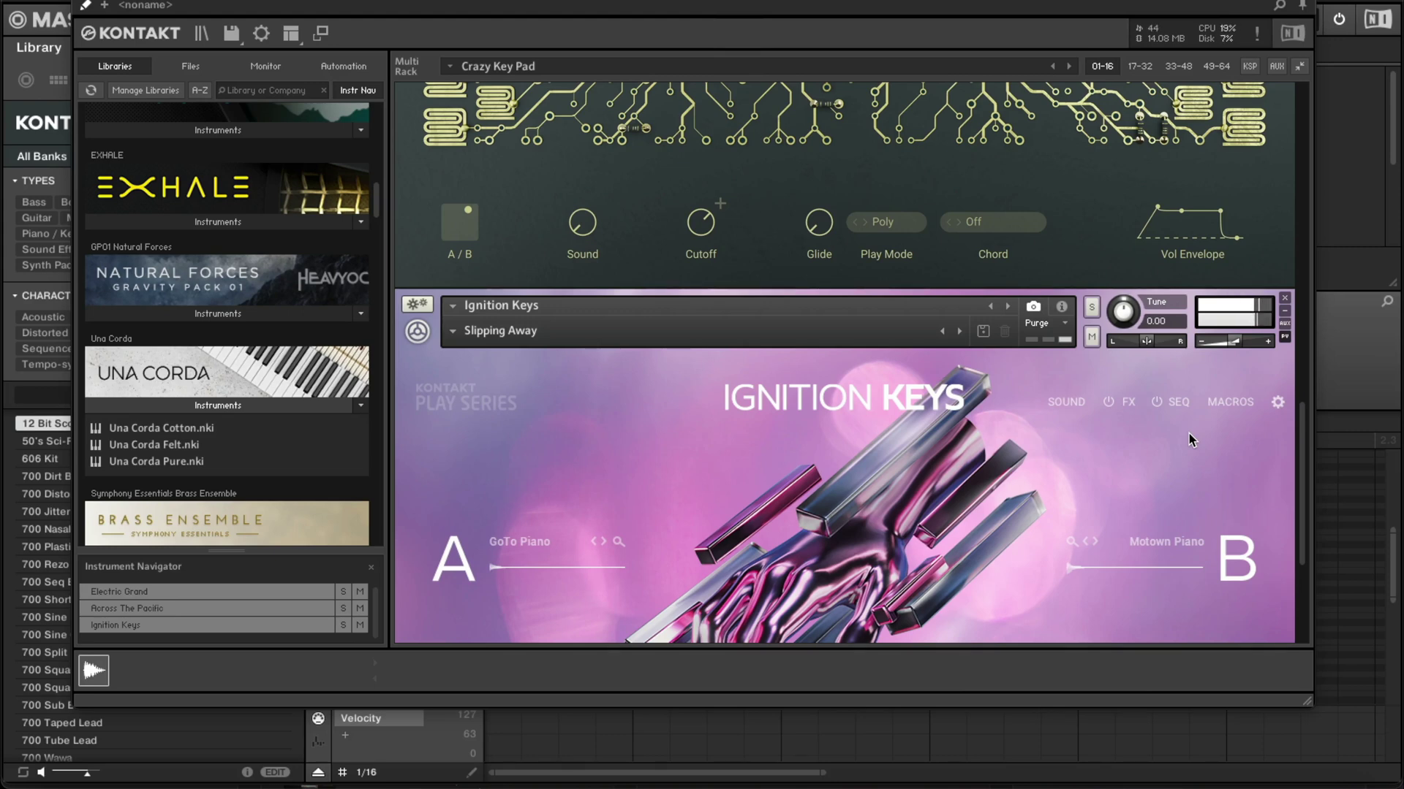
pyautogui.scroll(-3, 848, 81)
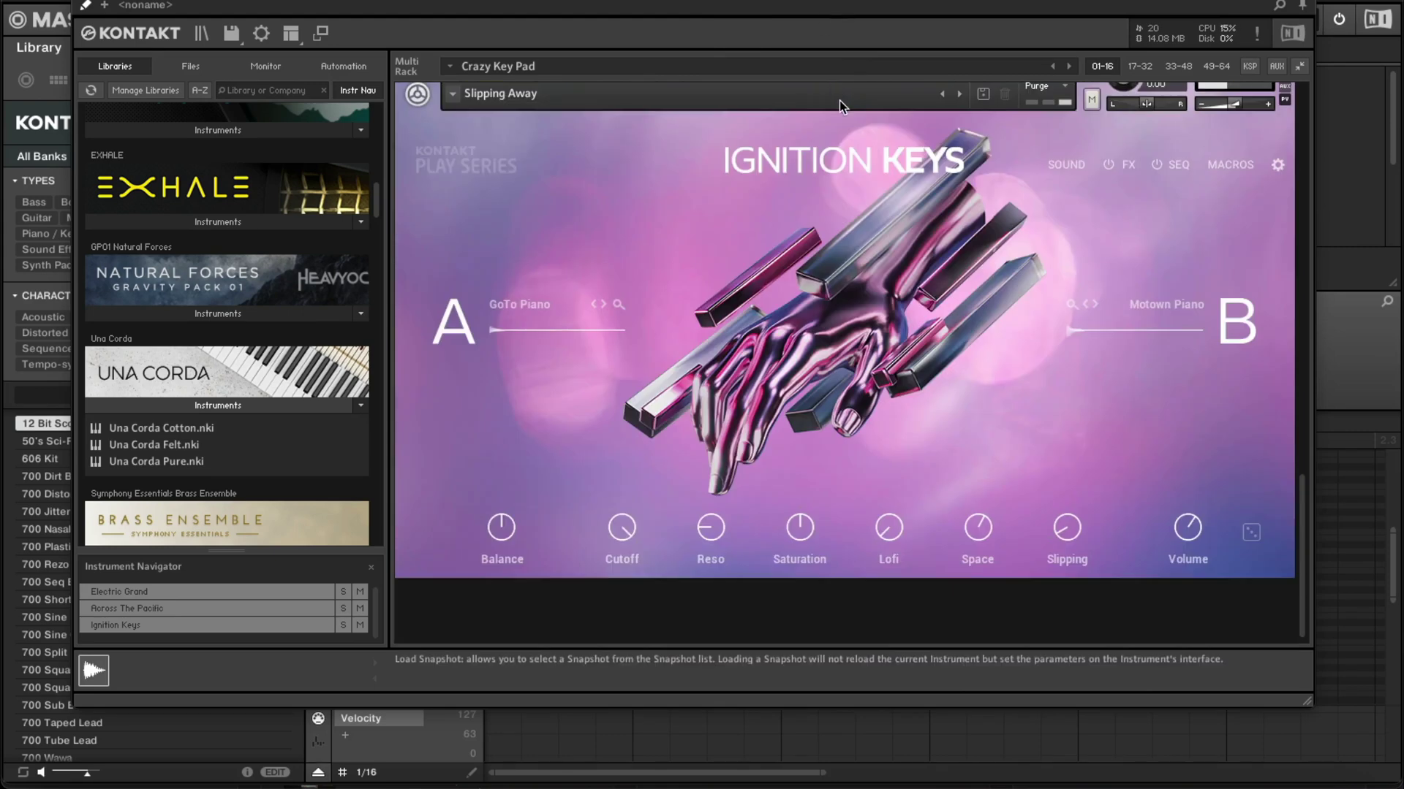
# - Remove the Electric Grand and Across The Pacific instruments from the multi rack
pyautogui.scroll(8, 856, 146)
pyautogui.scroll(3, 864, 147)
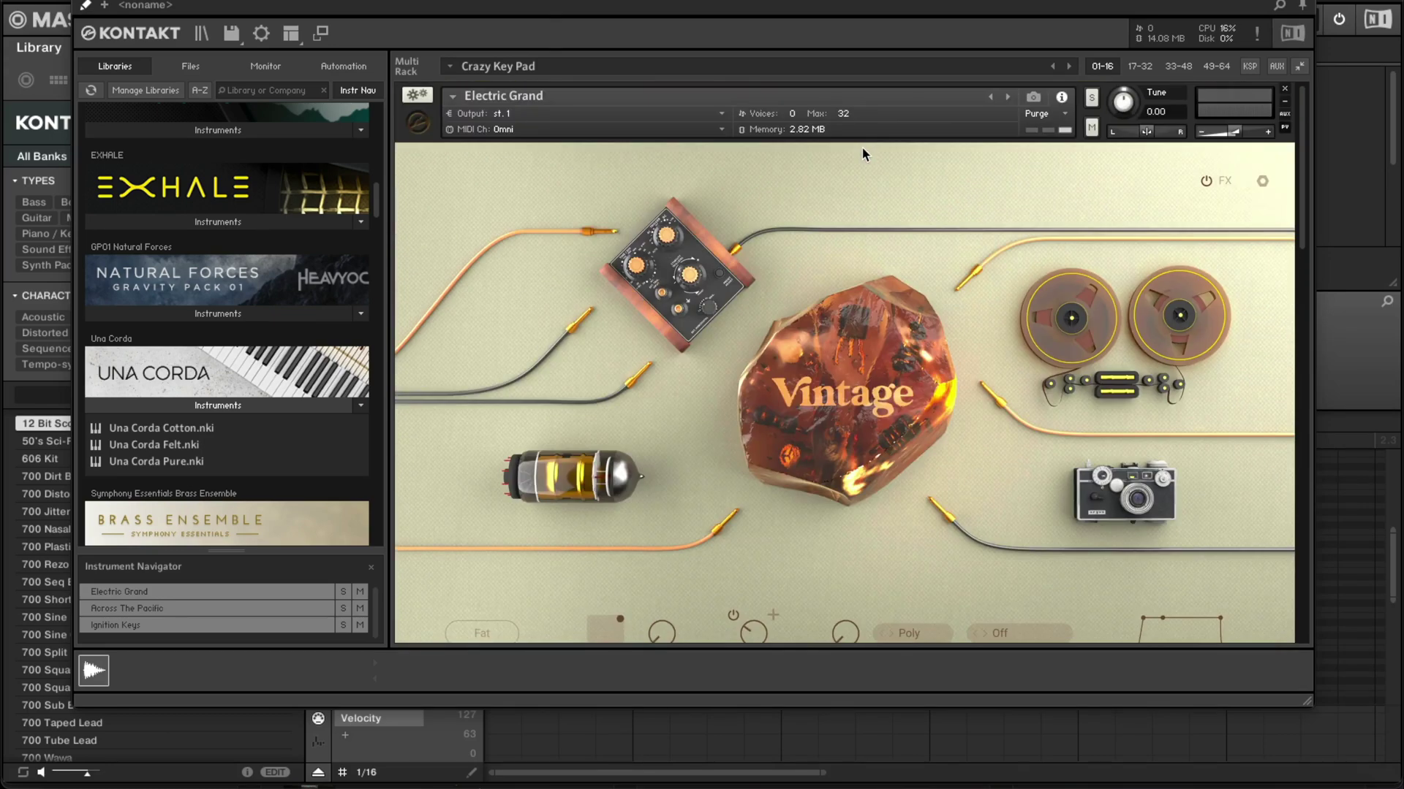
pyautogui.click(1285, 93)
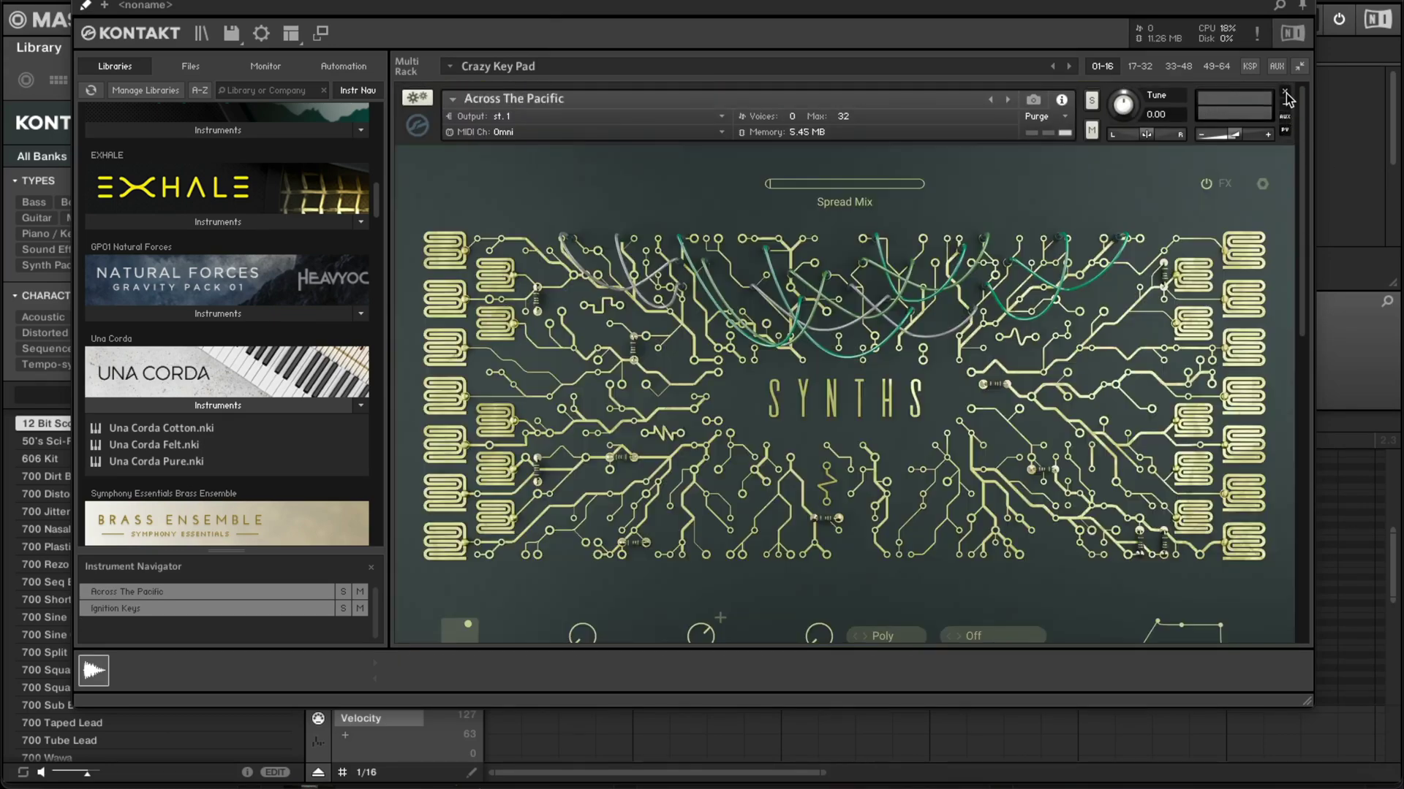
pyautogui.click(1285, 92)
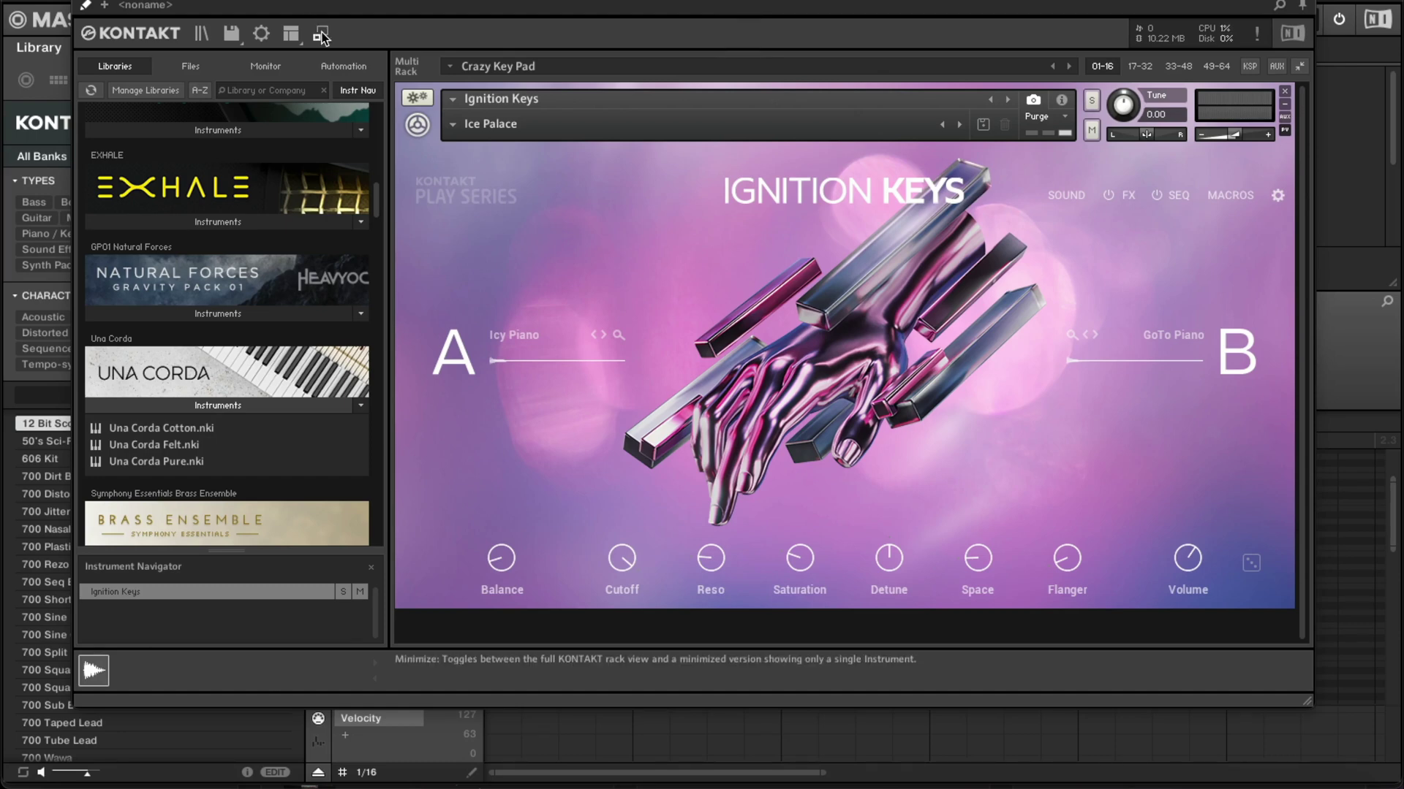
# - Switch to the minimized single-instrument view and load the Chill Vibes preset of Ignition Keys from the library browser
pyautogui.click(322, 35)
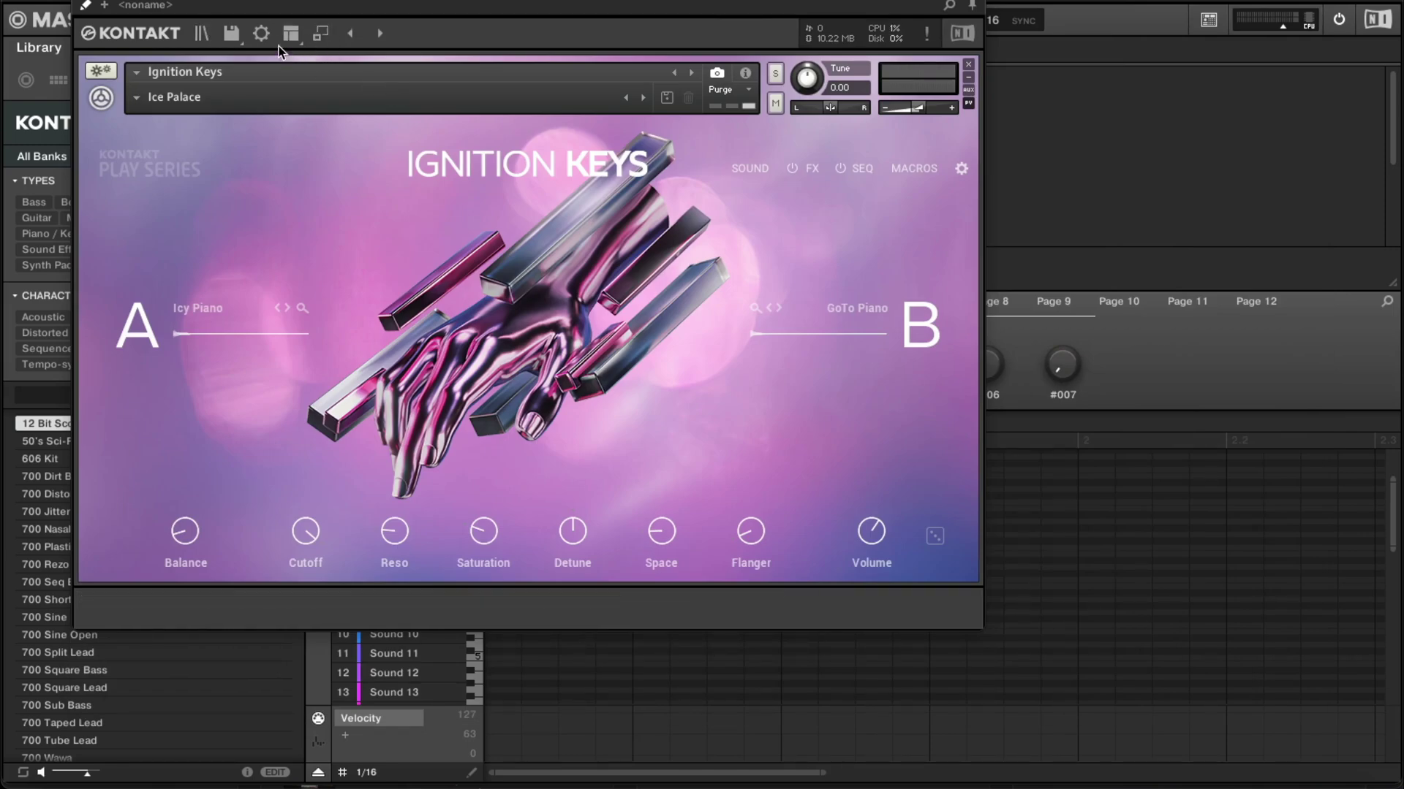
pyautogui.click(203, 33)
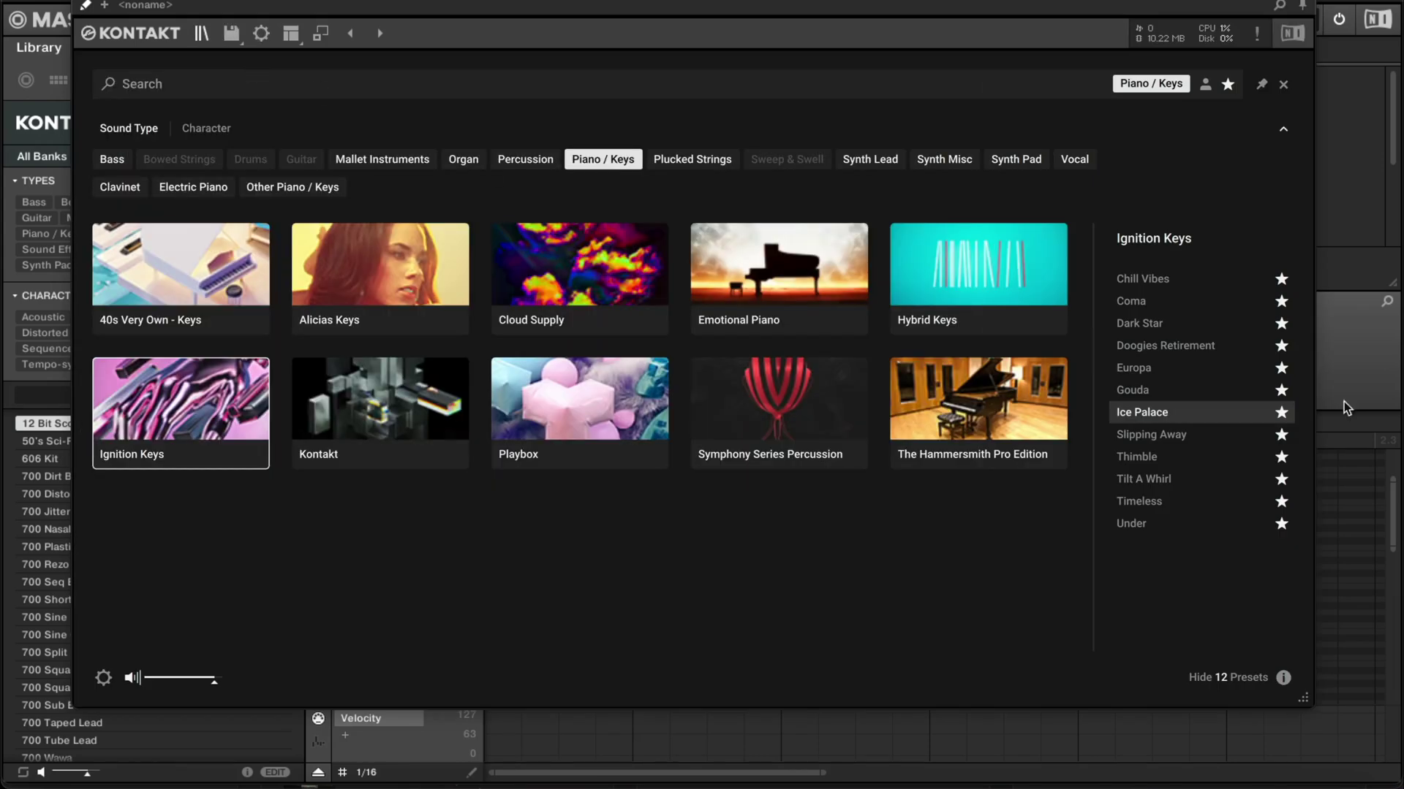
pyautogui.click(1203, 279)
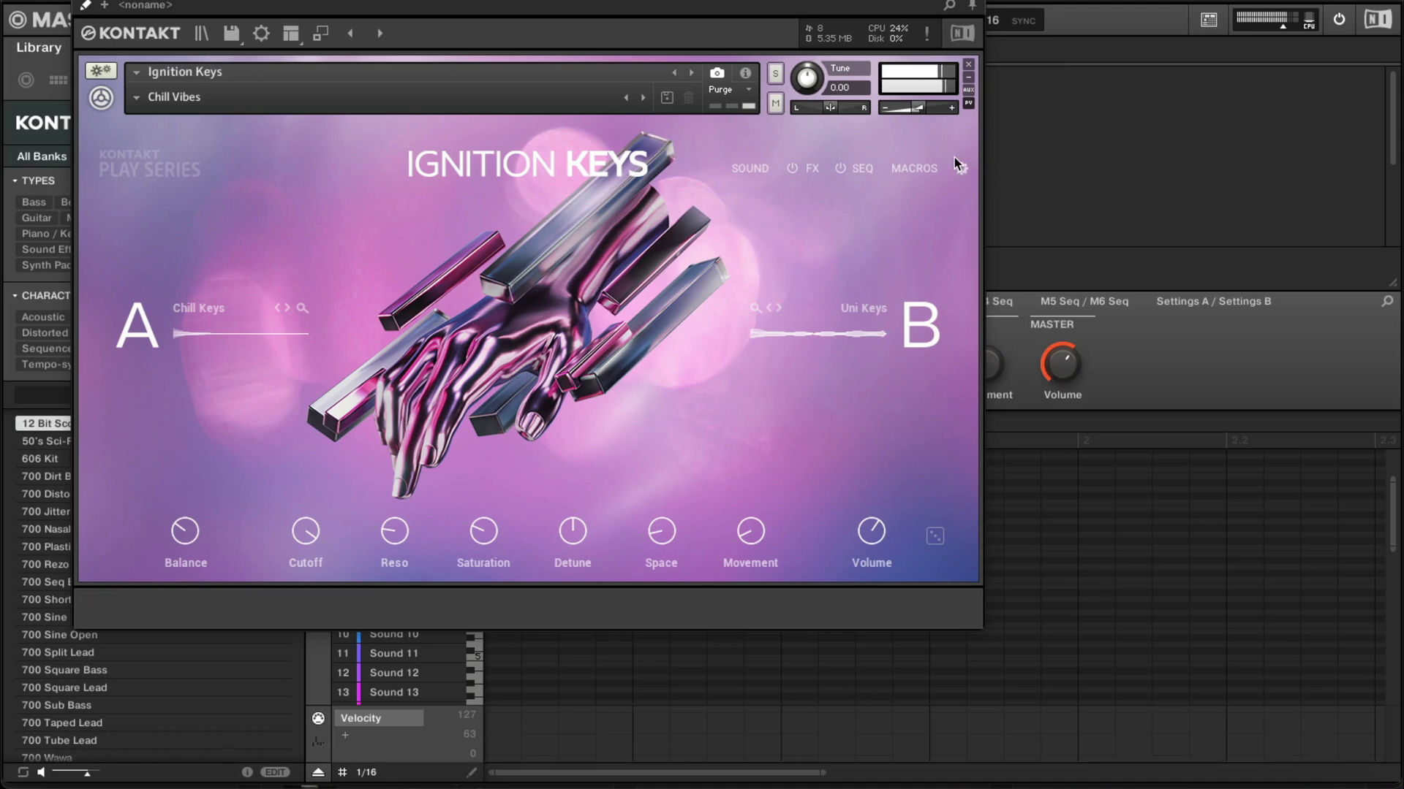
# - Return to the full multi rack view and adjust the lower key range limit in Polarisation's instrument options
pyautogui.click(377, 39)
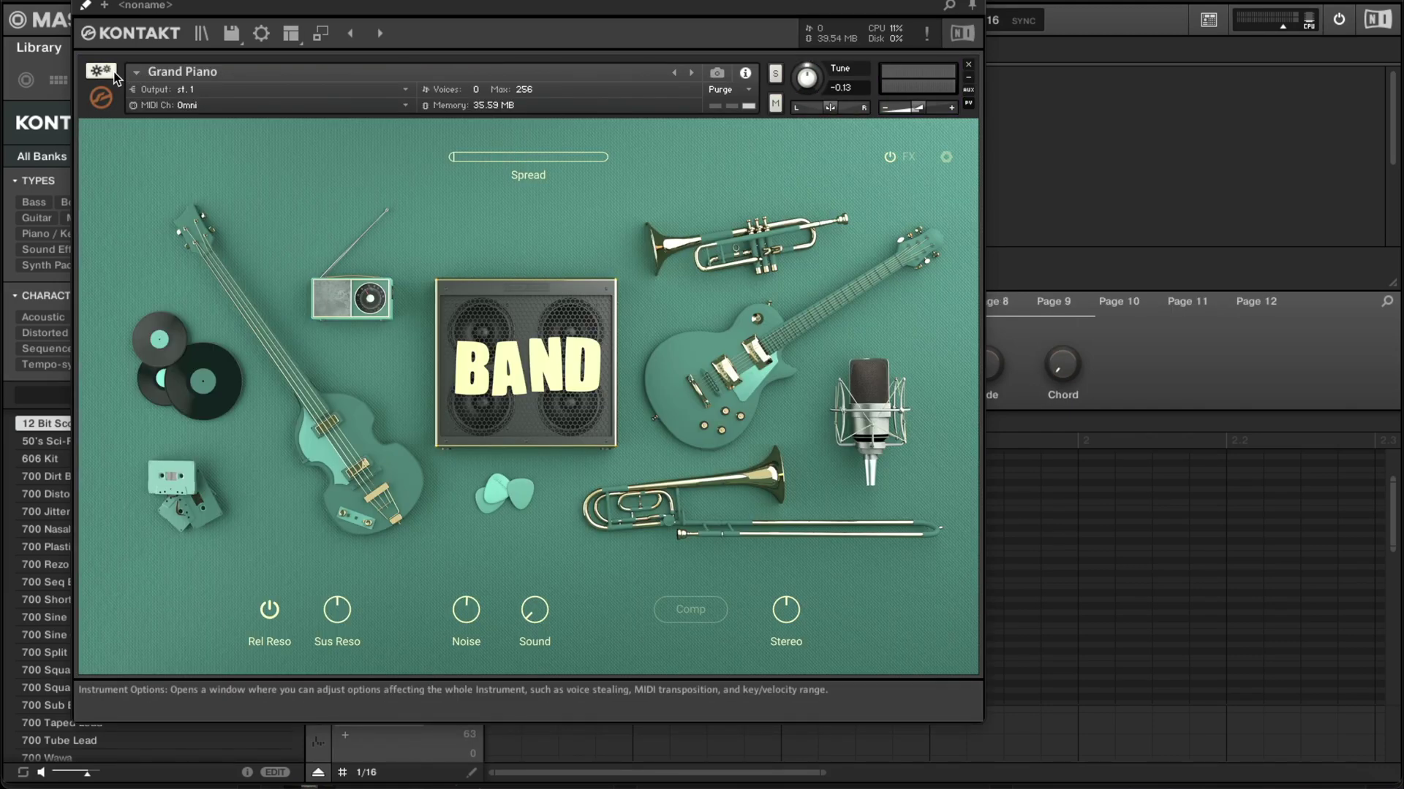
pyautogui.click(319, 37)
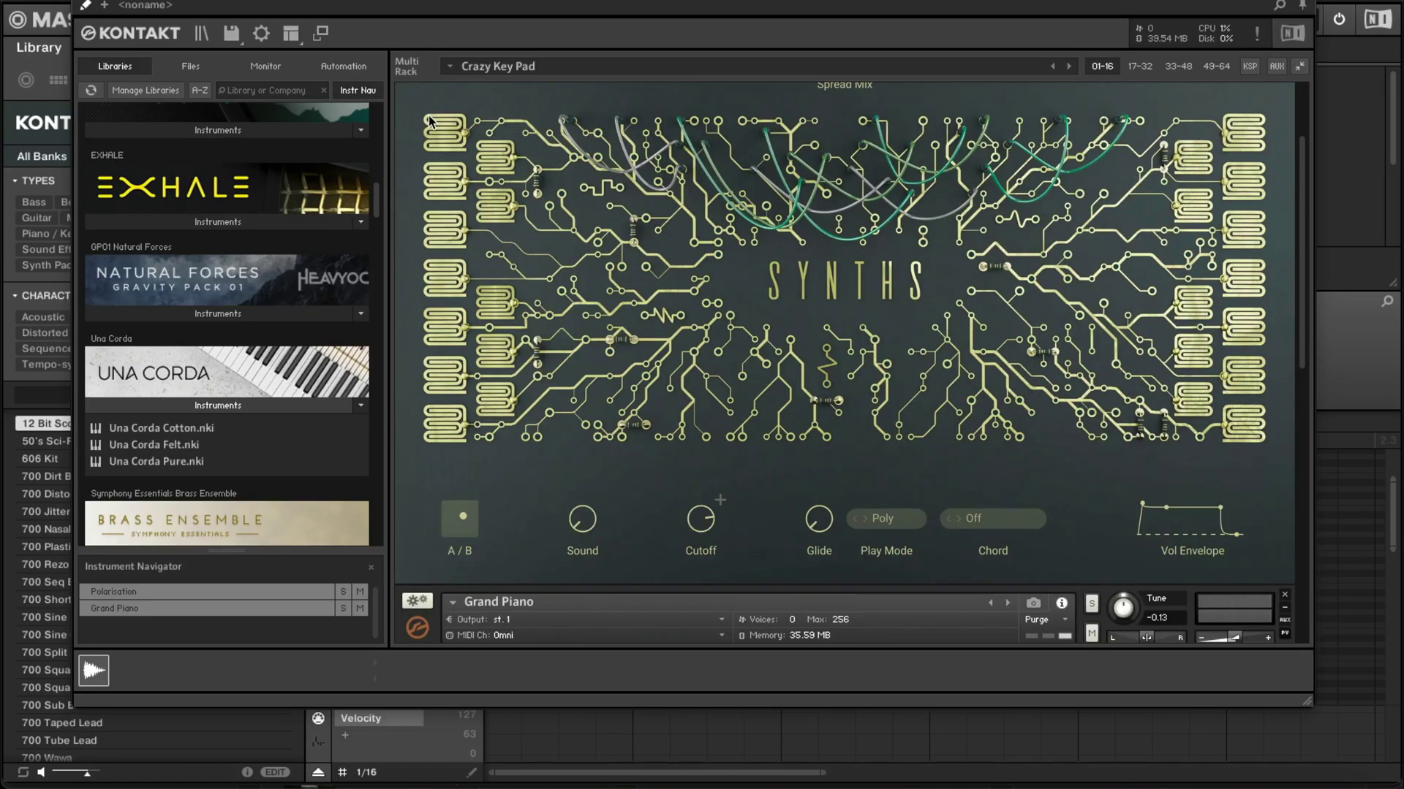
pyautogui.click(426, 98)
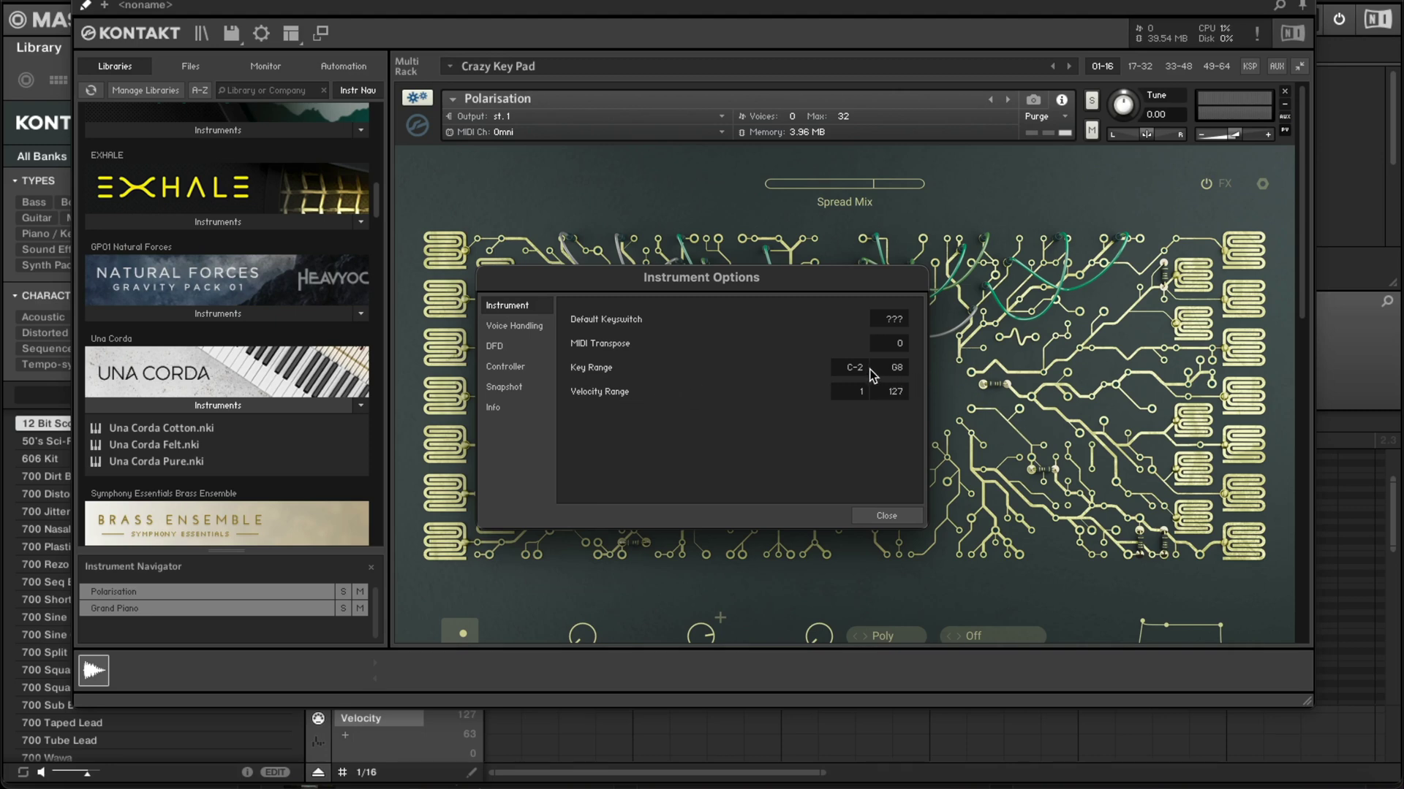
pyautogui.moveTo(862, 366); pyautogui.dragTo(875, 280)
pyautogui.moveTo(859, 370); pyautogui.dragTo(904, 491)
pyautogui.click(886, 516)
# - Raise the lower key range limit in Grand Piano's instrument options, leaving the upper limit at G8
pyautogui.scroll(-5, 617, 341)
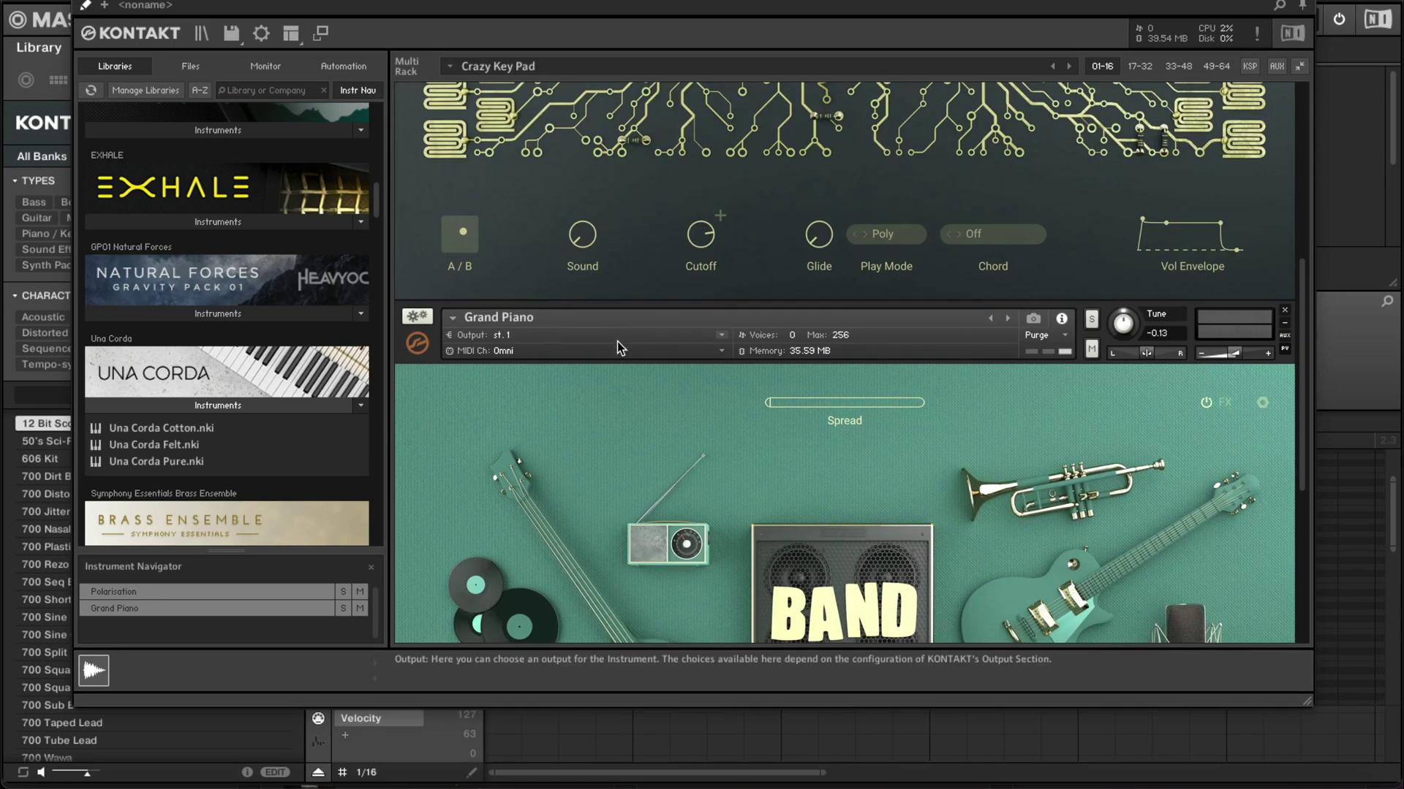
pyautogui.scroll(2, 568, 347)
pyautogui.click(421, 265)
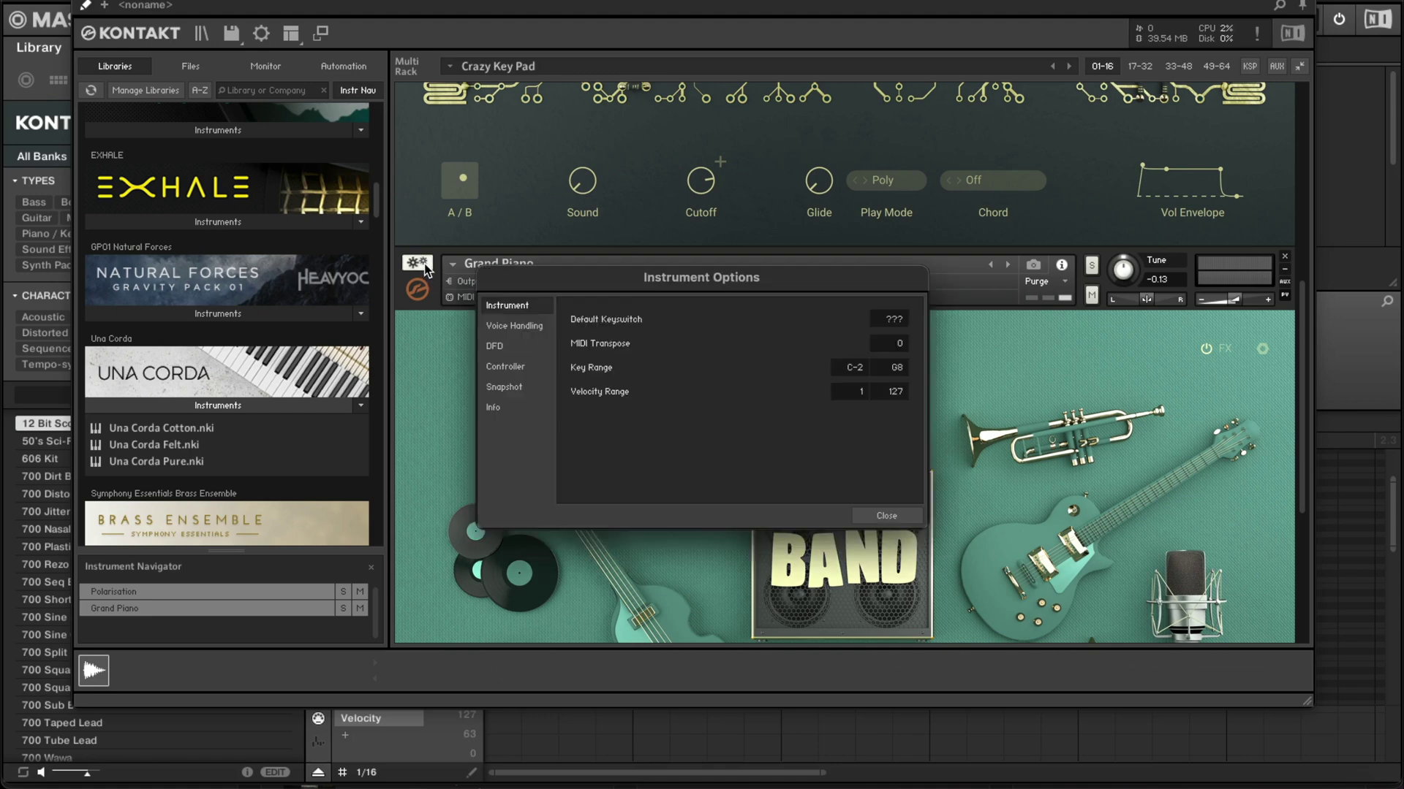
pyautogui.moveTo(851, 367); pyautogui.dragTo(855, 255)
pyautogui.click(887, 515)
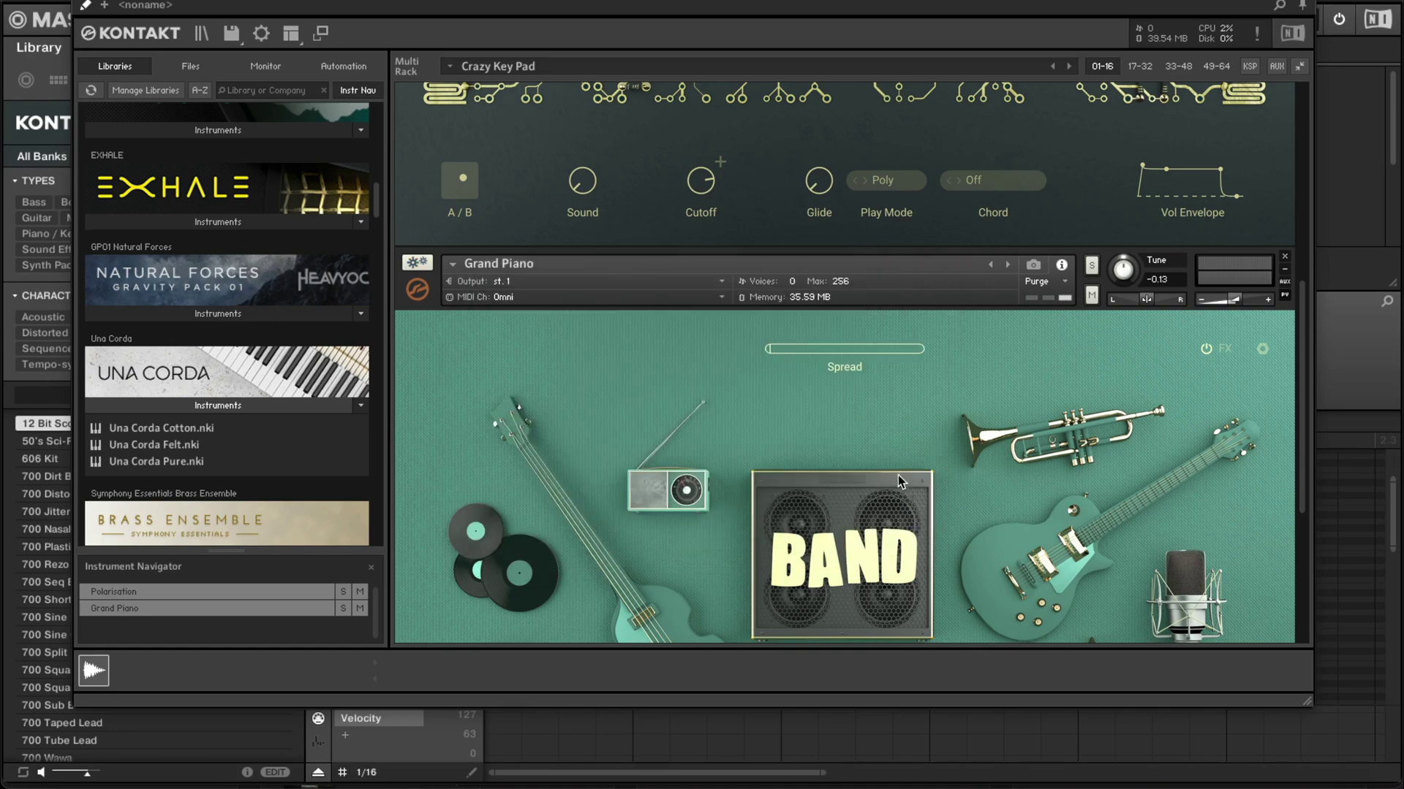
# - Show the on-screen keyboard below the multi rack
pyautogui.scroll(3, 626, 318)
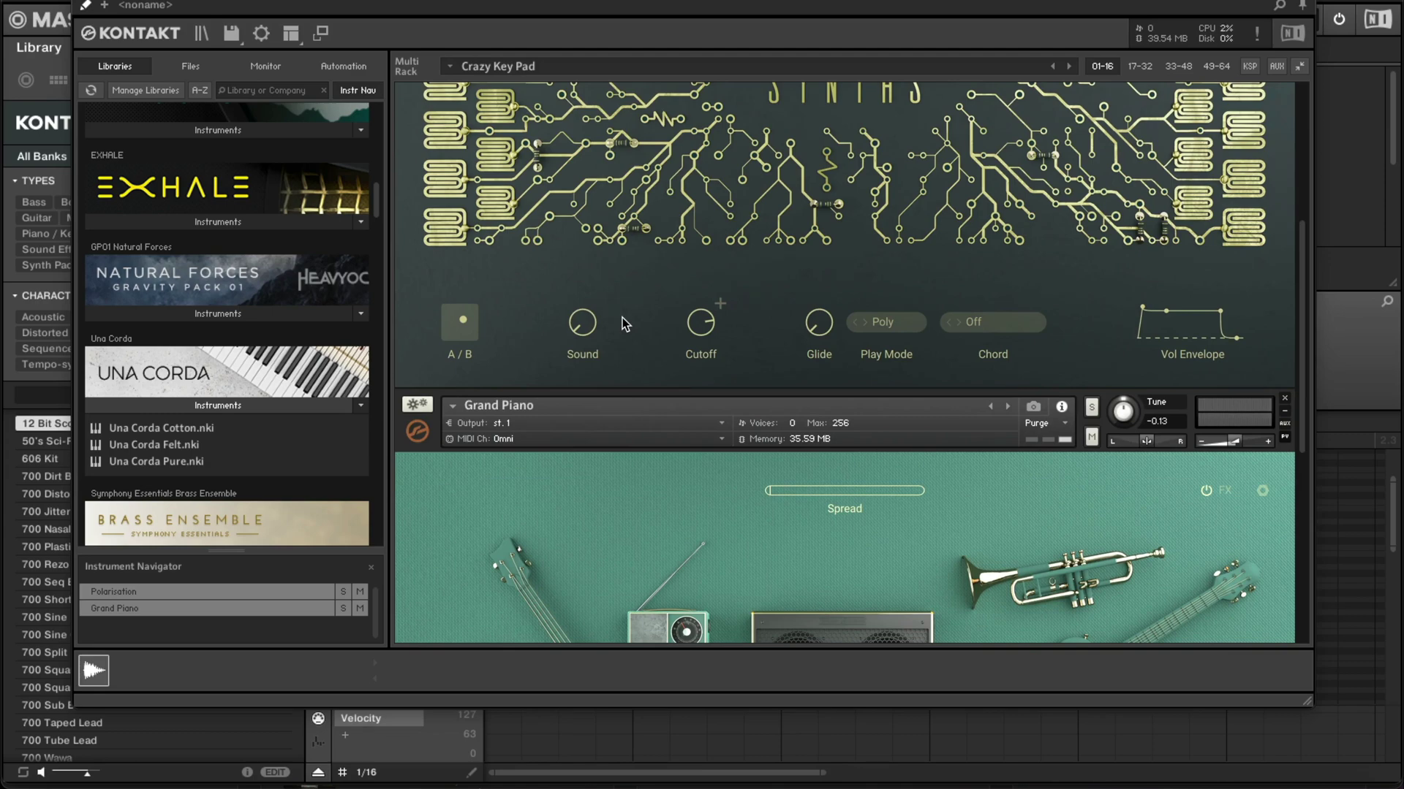
pyautogui.click(290, 33)
pyautogui.click(347, 148)
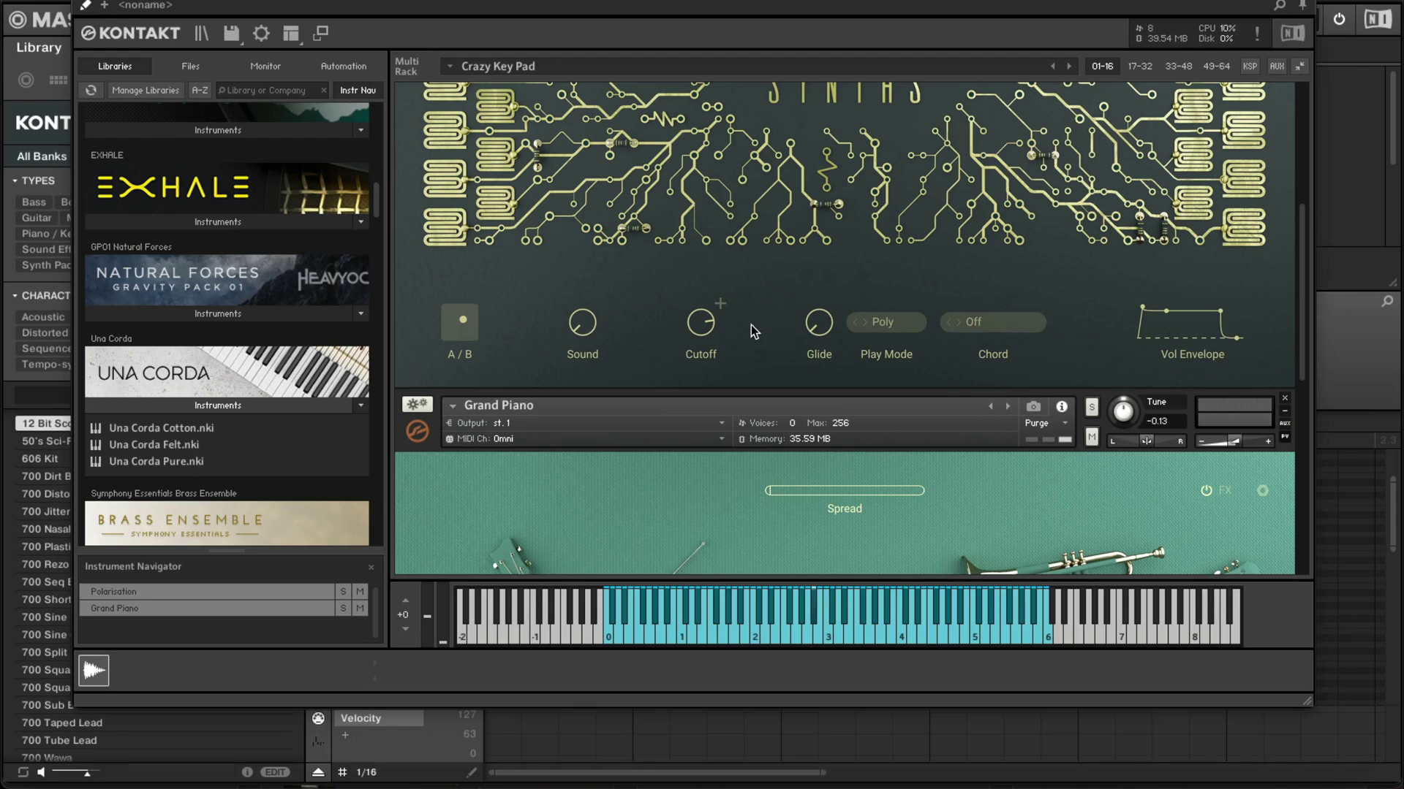
# - Examine the Polarisation and Grand Piano instruments in the multi rack, watching which one responds to the played notes
pyautogui.scroll(4, 745, 307)
pyautogui.scroll(-1, 739, 296)
pyautogui.scroll(1, 727, 296)
pyautogui.scroll(-4, 728, 296)
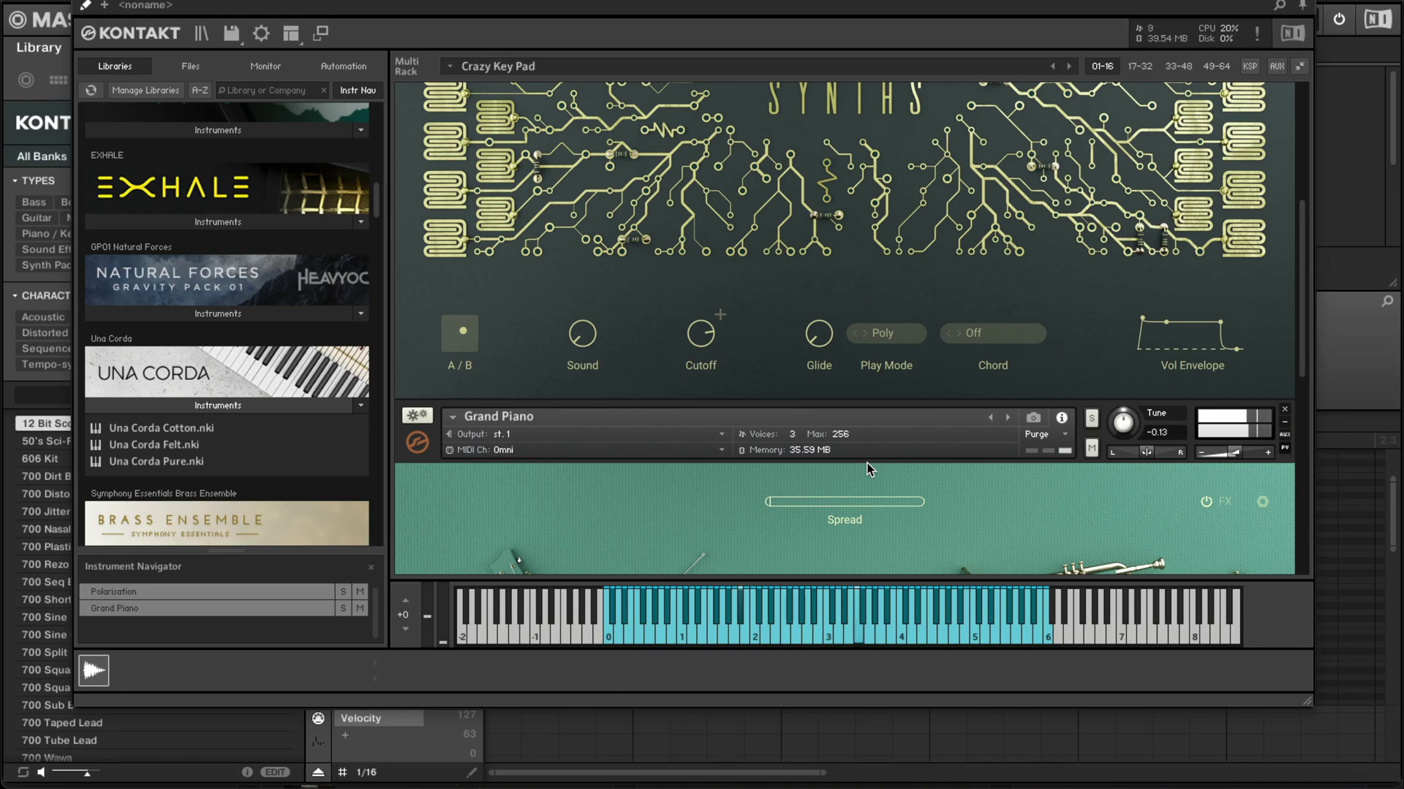
pyautogui.scroll(3, 901, 369)
pyautogui.scroll(-6, 903, 369)
pyautogui.scroll(-5, 902, 369)
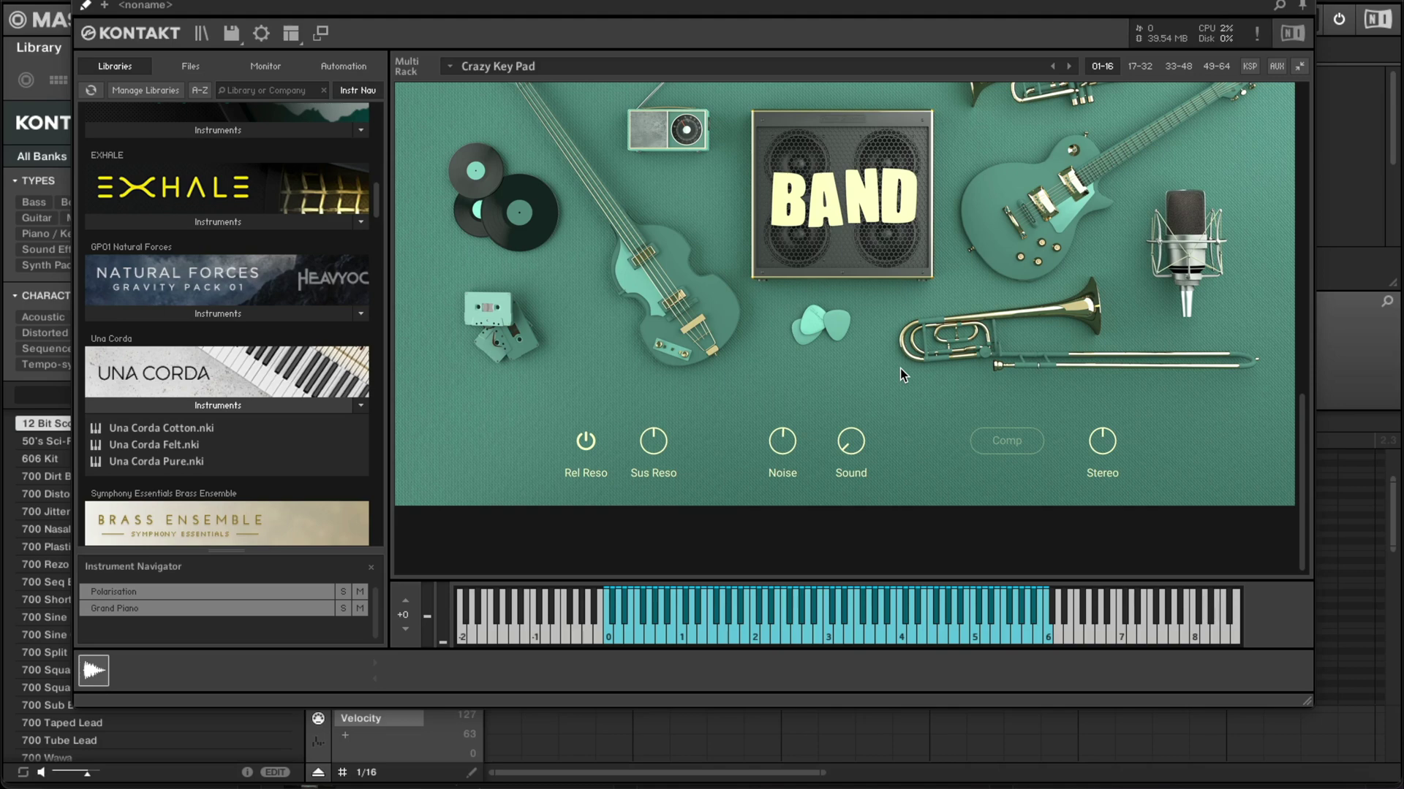
pyautogui.scroll(12, 901, 369)
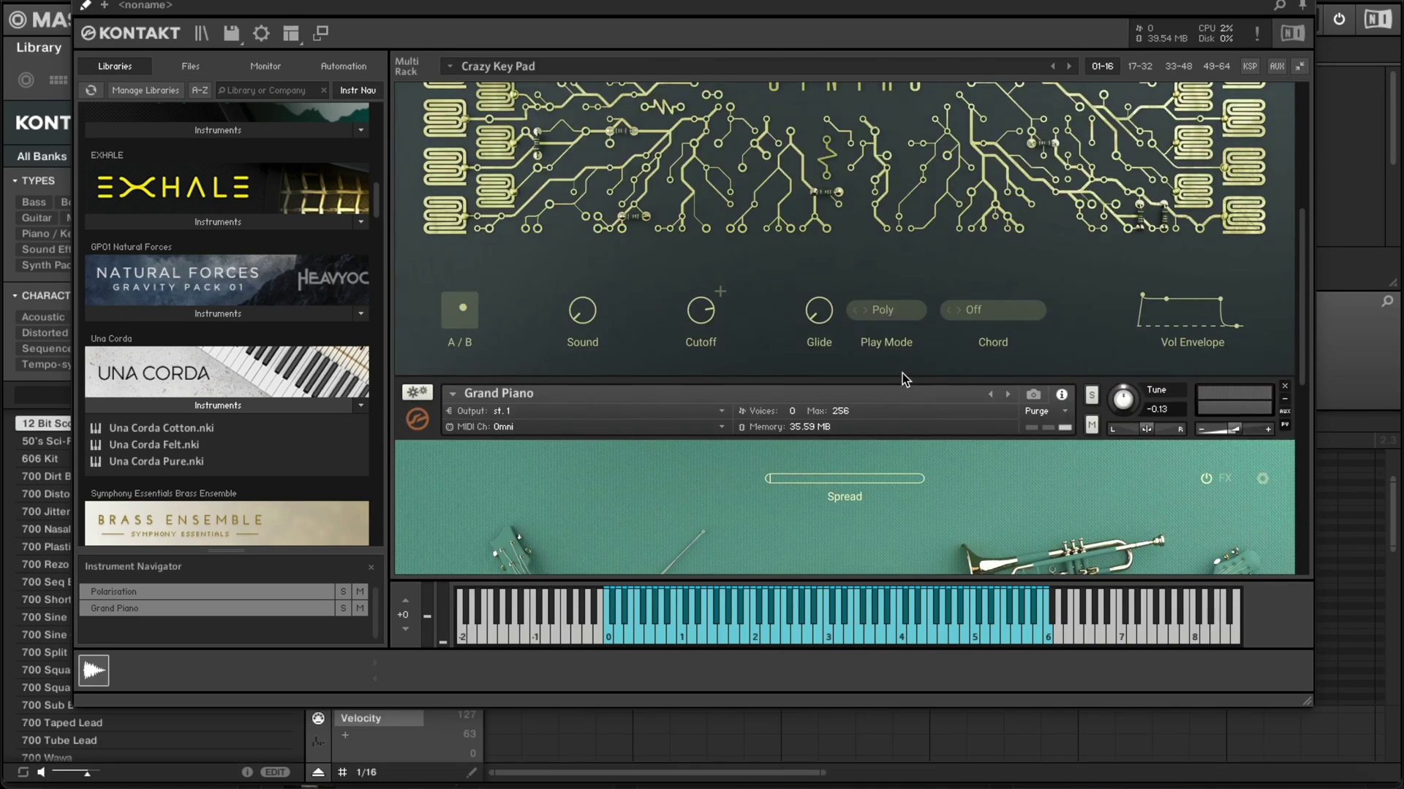
pyautogui.scroll(5, 902, 373)
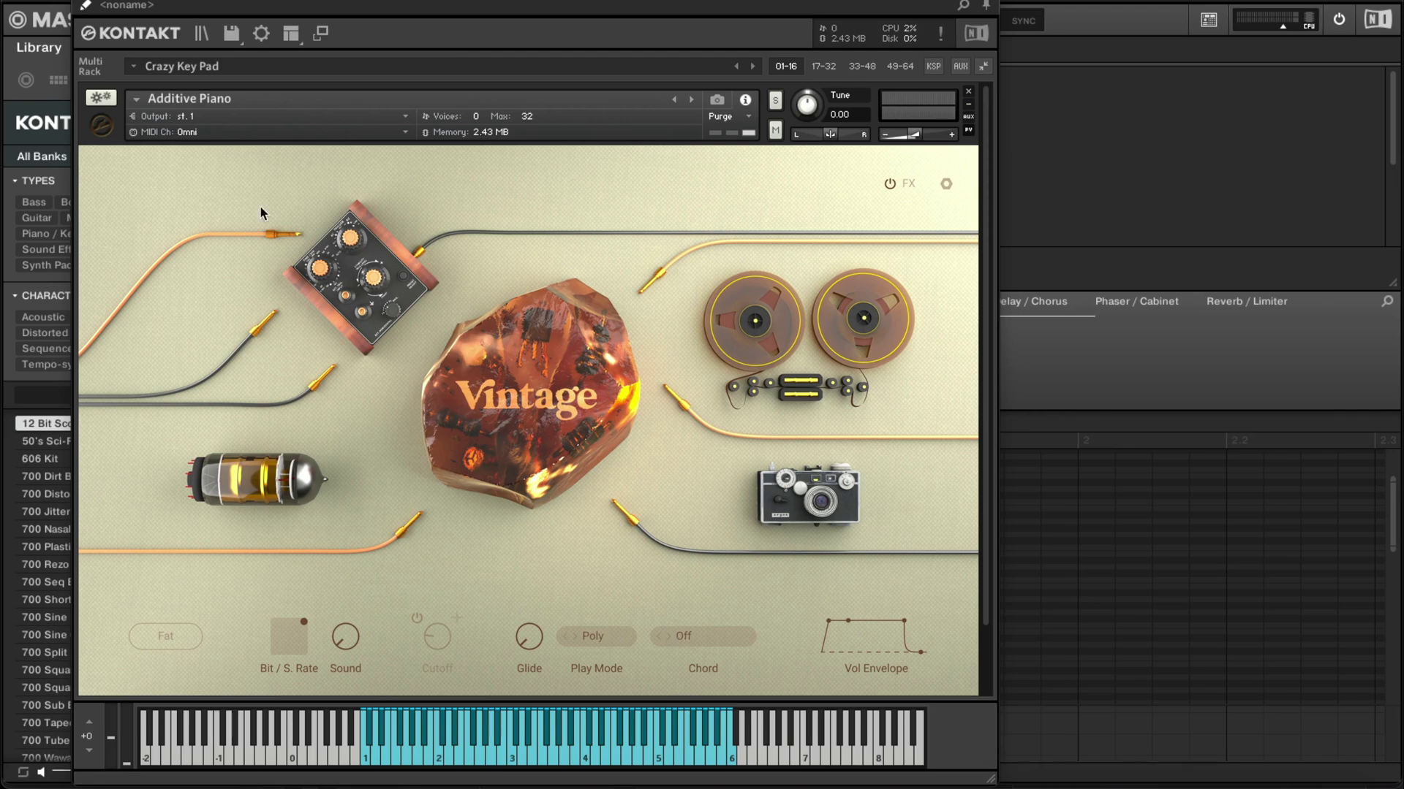
# - Review the list of Kontakt preset banks in the library browser and return to the Additive Piano instrument
pyautogui.click(199, 38)
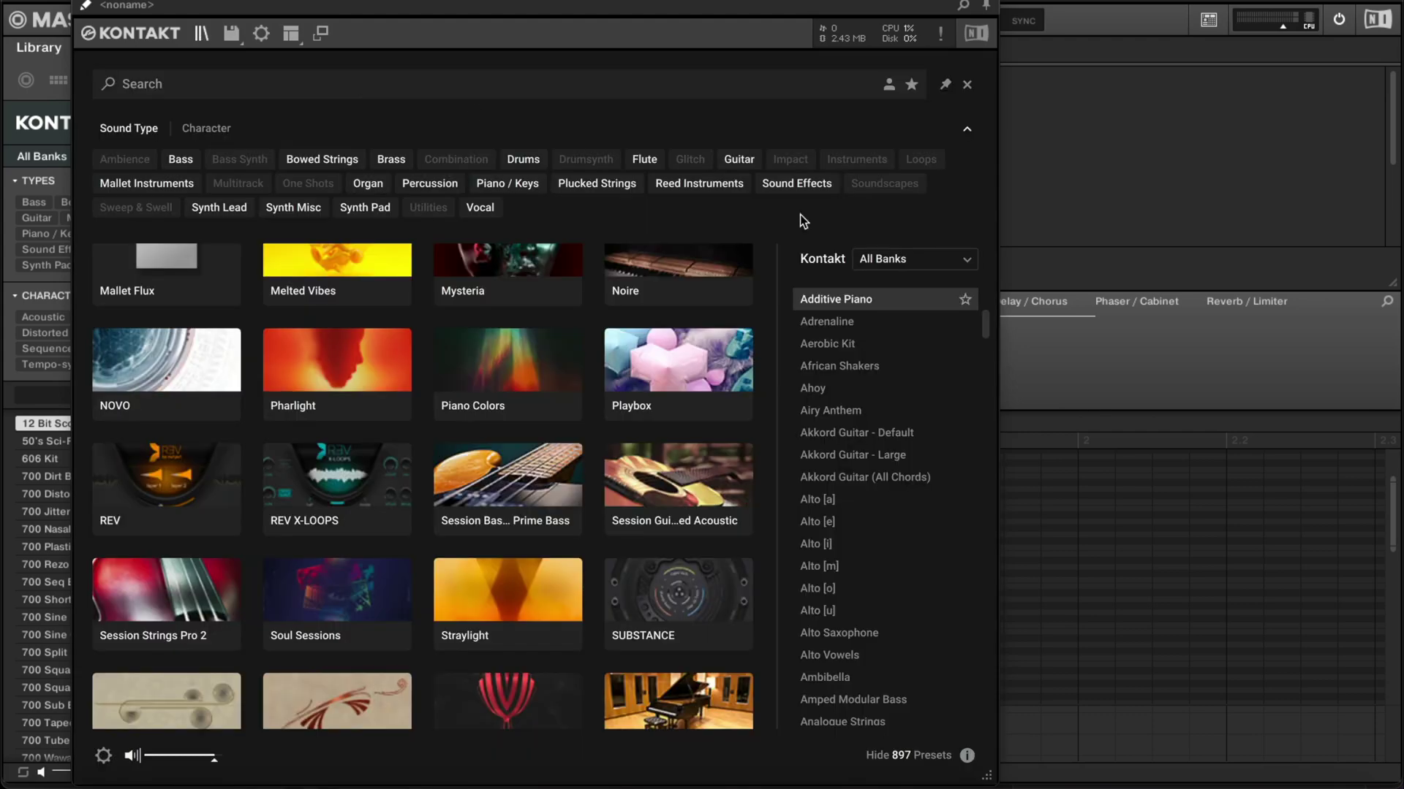
pyautogui.click(888, 258)
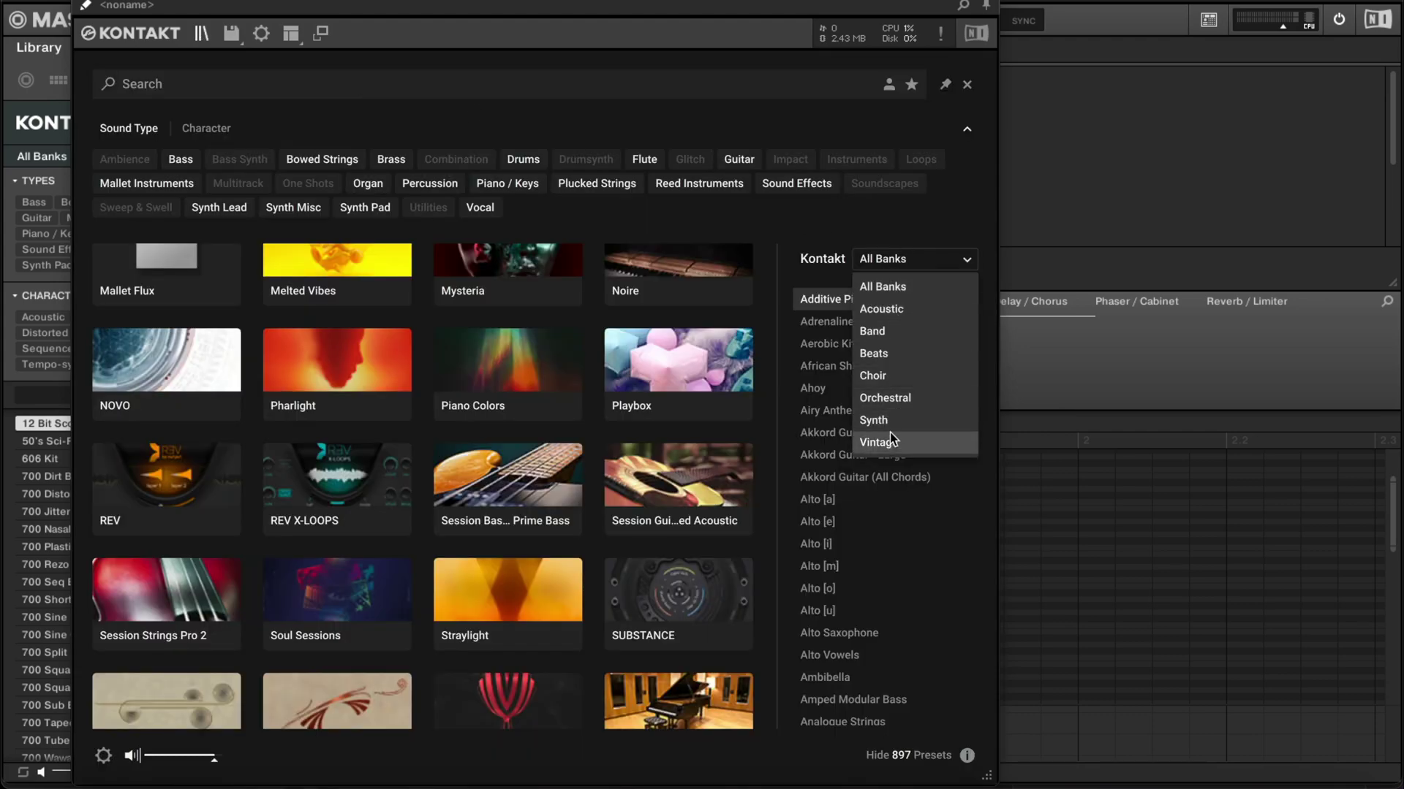
pyautogui.click(898, 226)
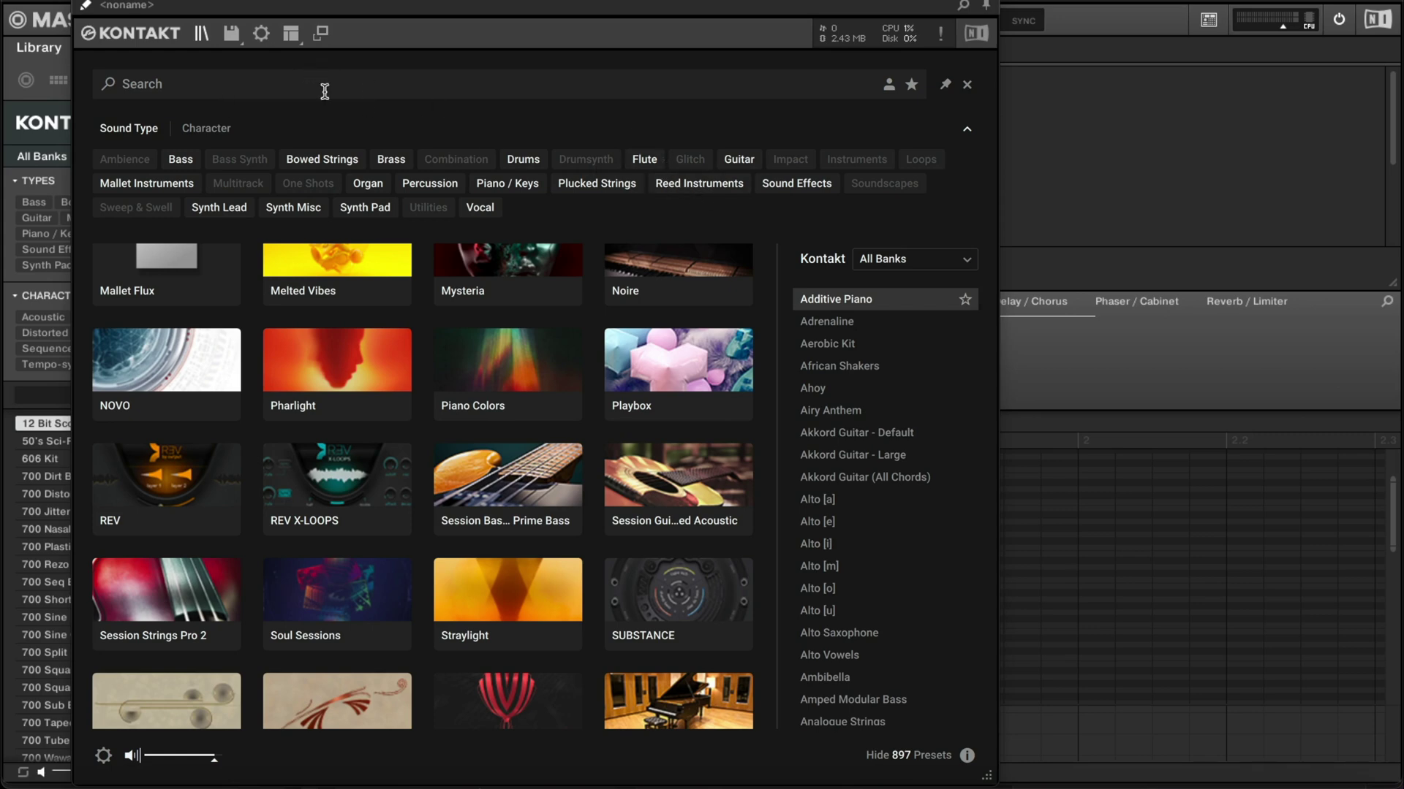
pyautogui.click(199, 34)
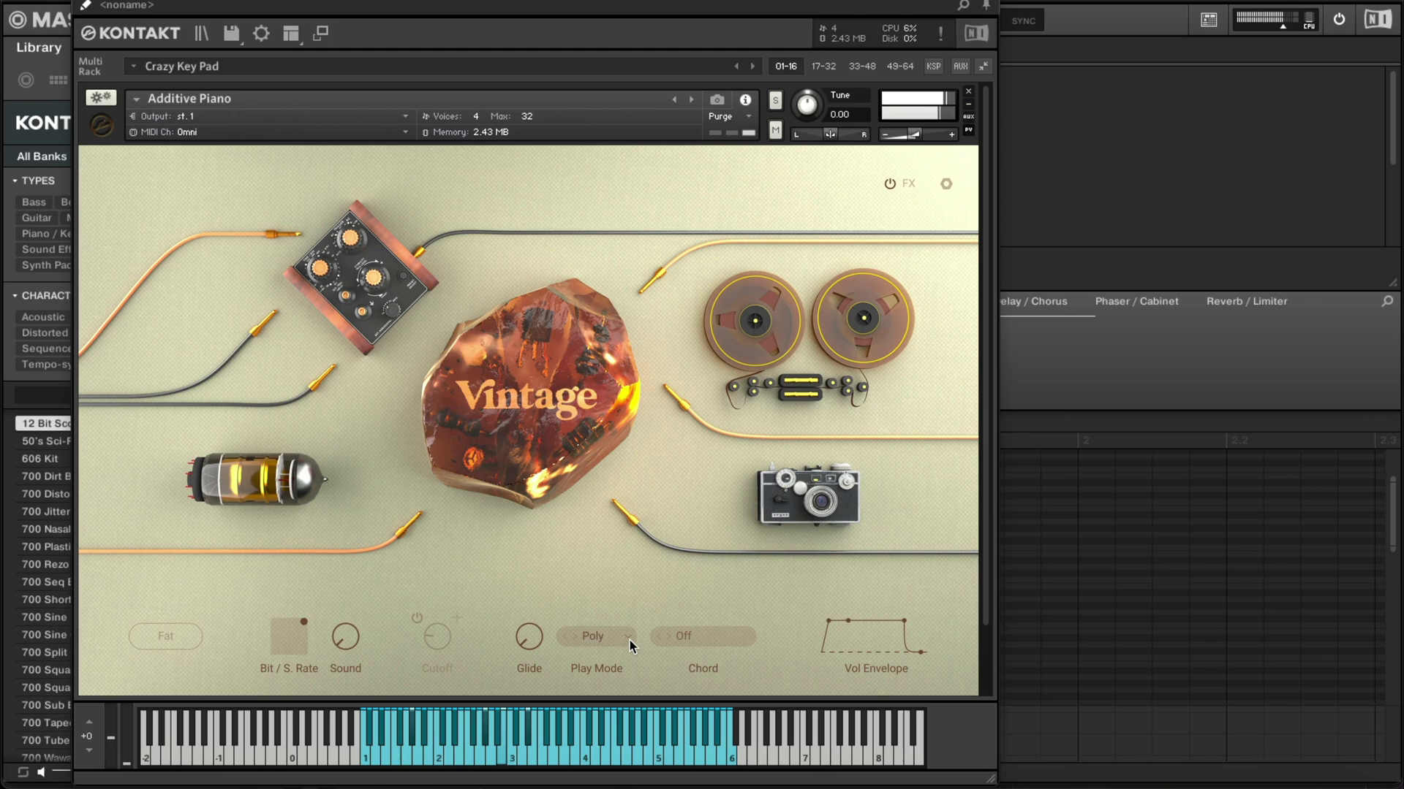
# - Set Additive Piano's Play Mode to Legato and its Chord to Maj sus4, also trying the Octave, Maj and Third chords
pyautogui.click(598, 634)
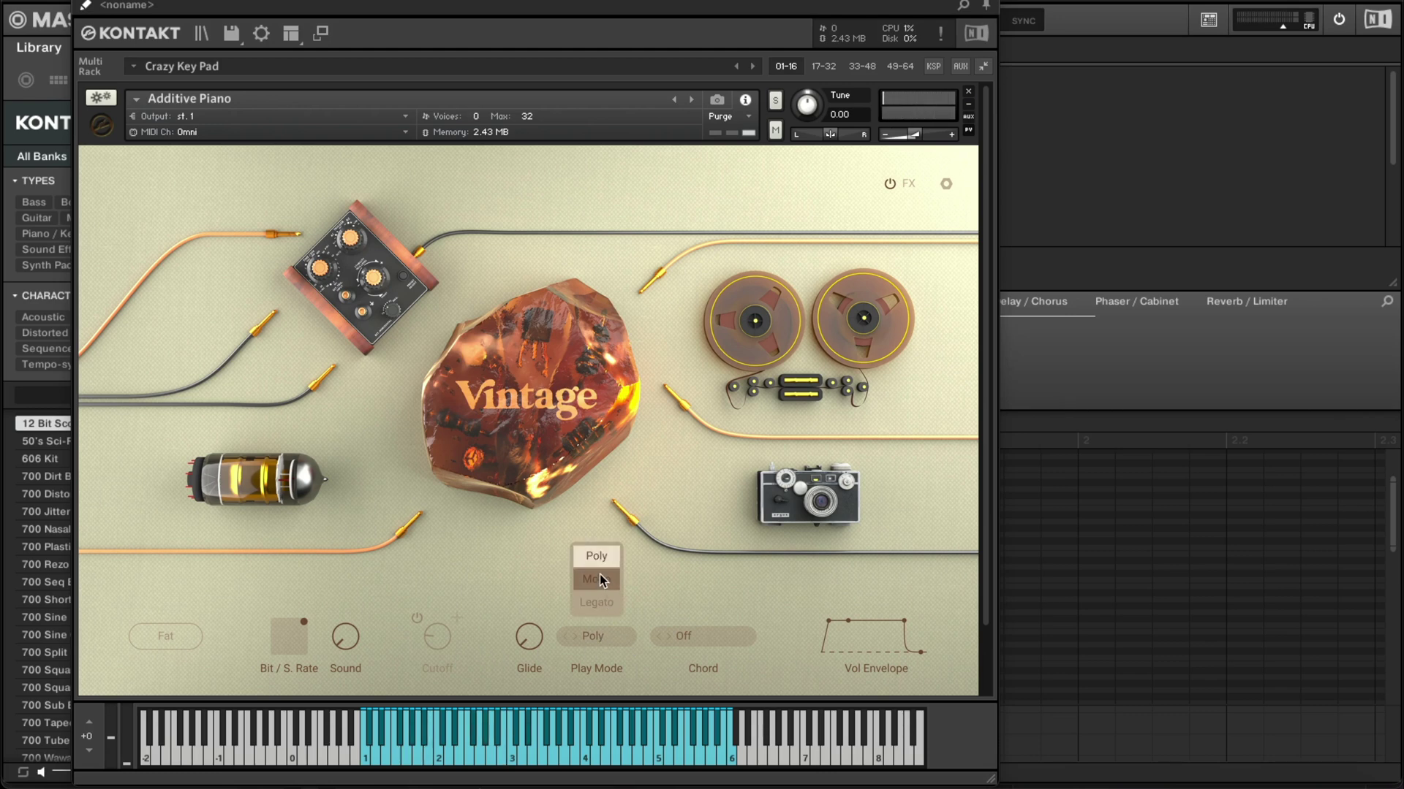
pyautogui.click(596, 602)
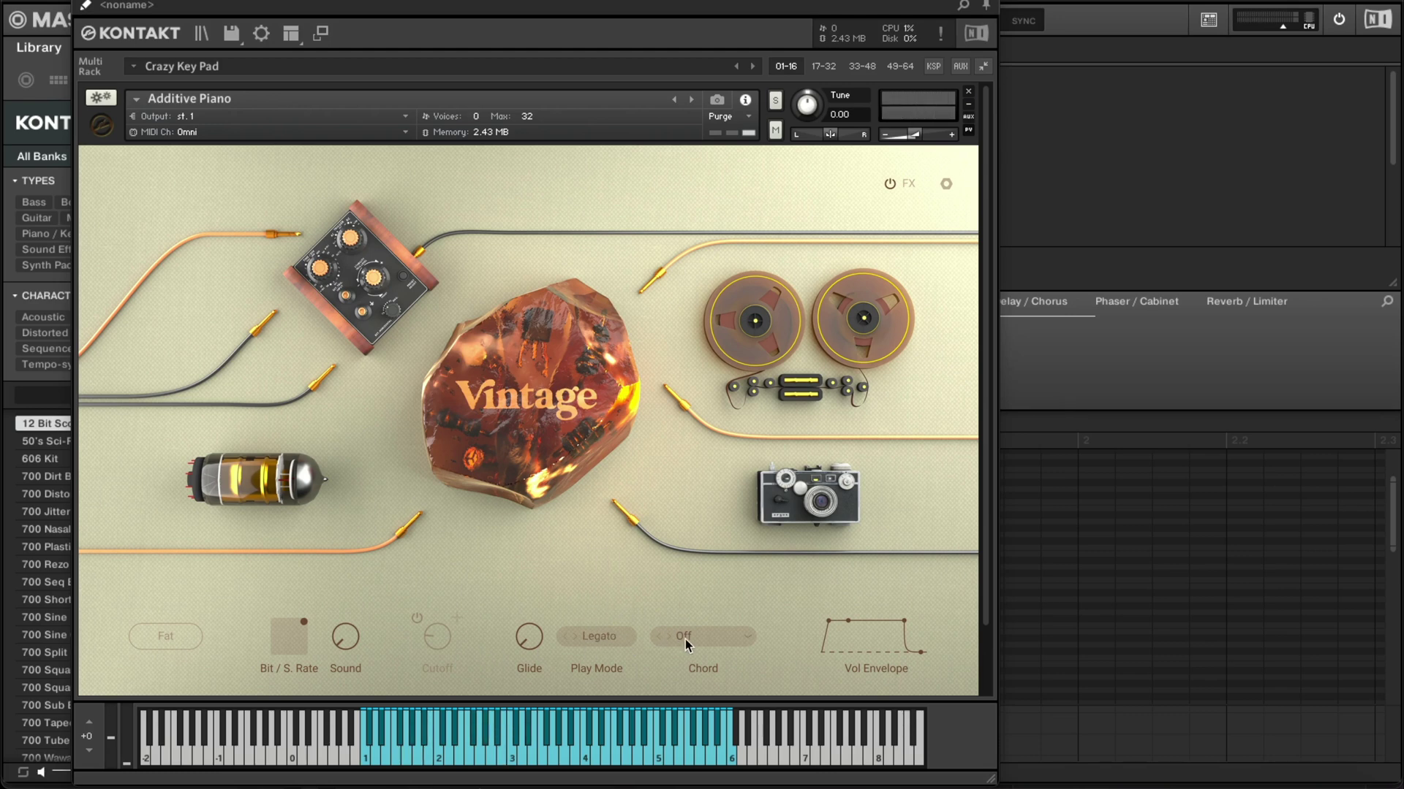
pyautogui.click(686, 639)
pyautogui.click(709, 413)
pyautogui.click(700, 640)
pyautogui.click(684, 502)
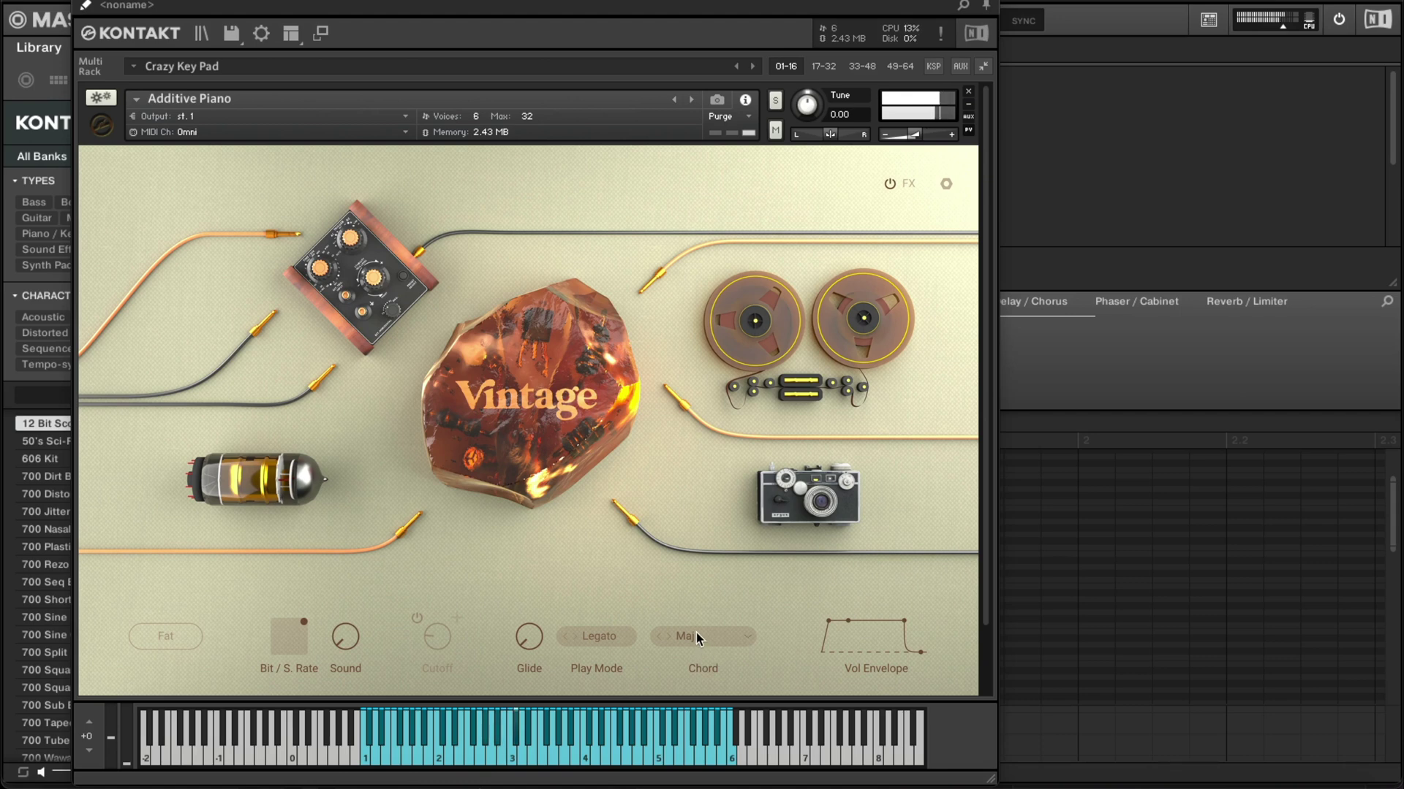
pyautogui.click(696, 633)
pyautogui.click(714, 479)
pyautogui.click(696, 631)
pyautogui.scroll(-1, 714, 563)
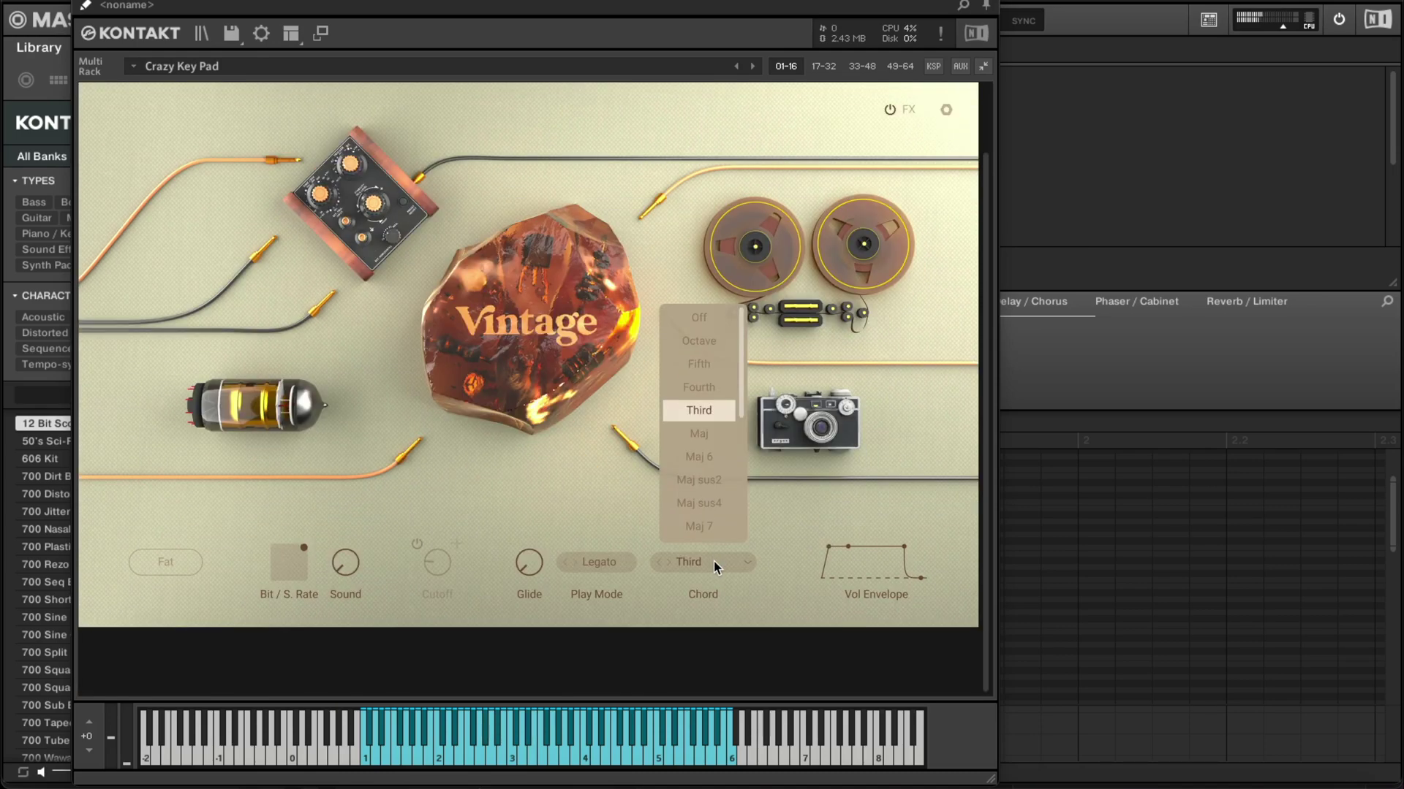
pyautogui.click(703, 504)
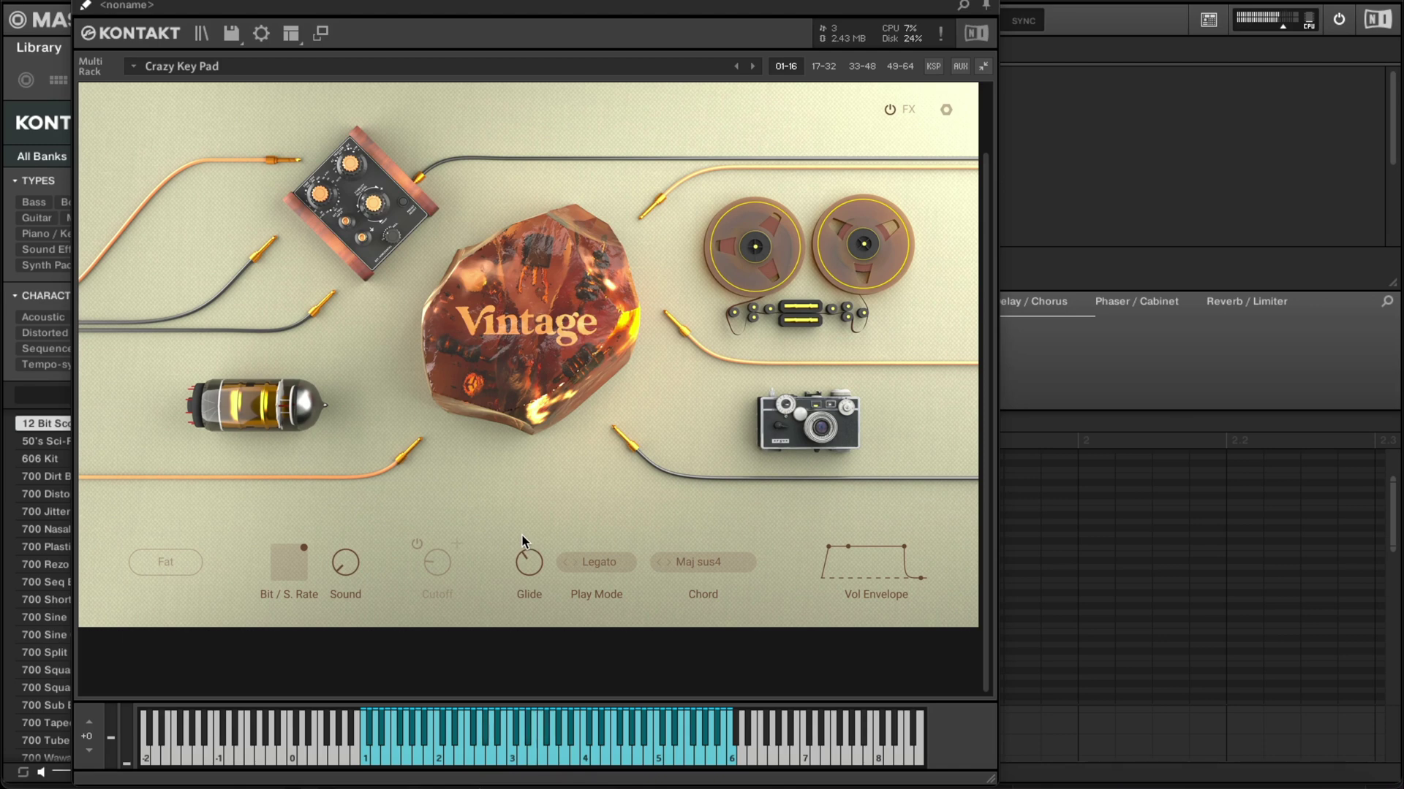
# - Move Additive Piano's Bit / S. Rate control to near its centre and enable Fat and Cutoff
pyautogui.moveTo(297, 562); pyautogui.dragTo(278, 574)
pyautogui.click(165, 563)
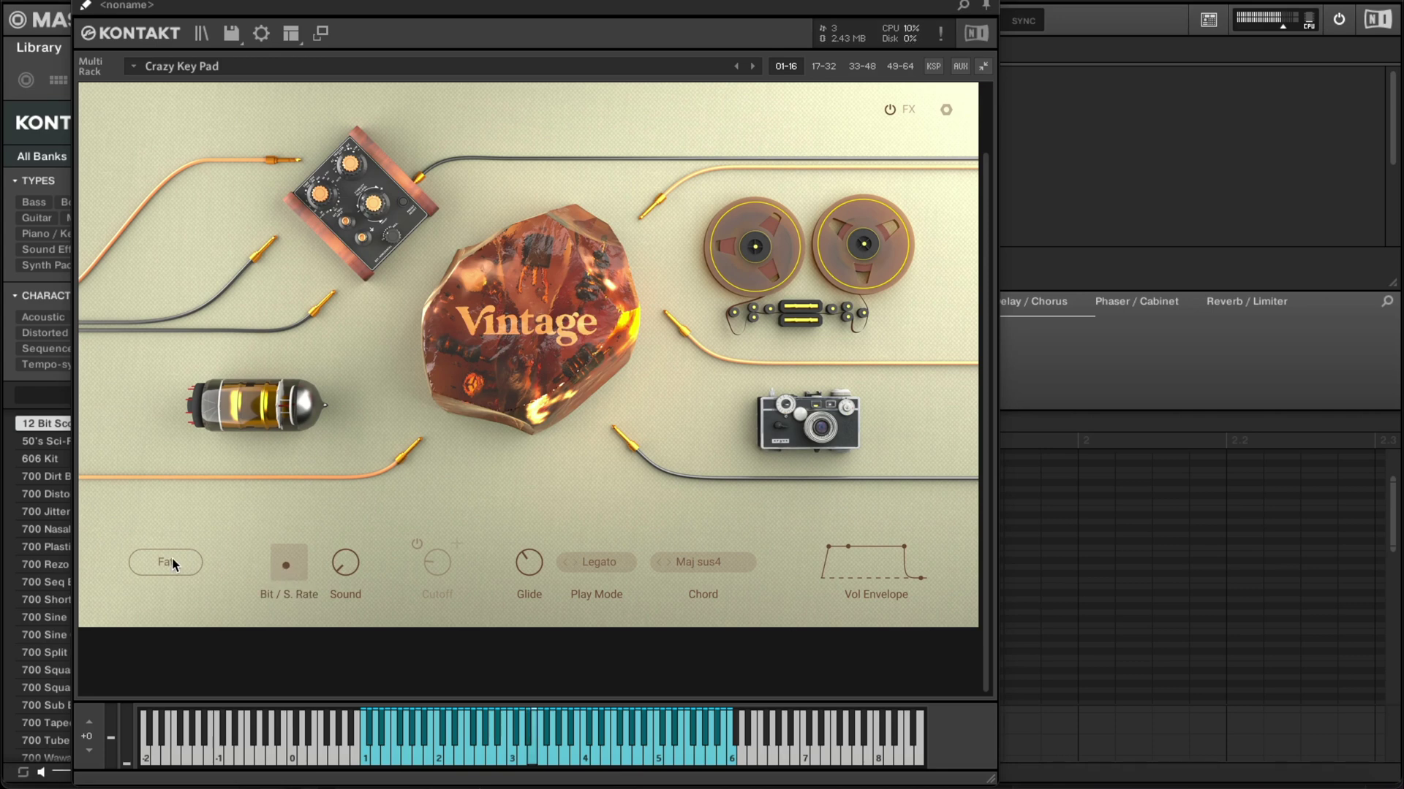
pyautogui.click(439, 559)
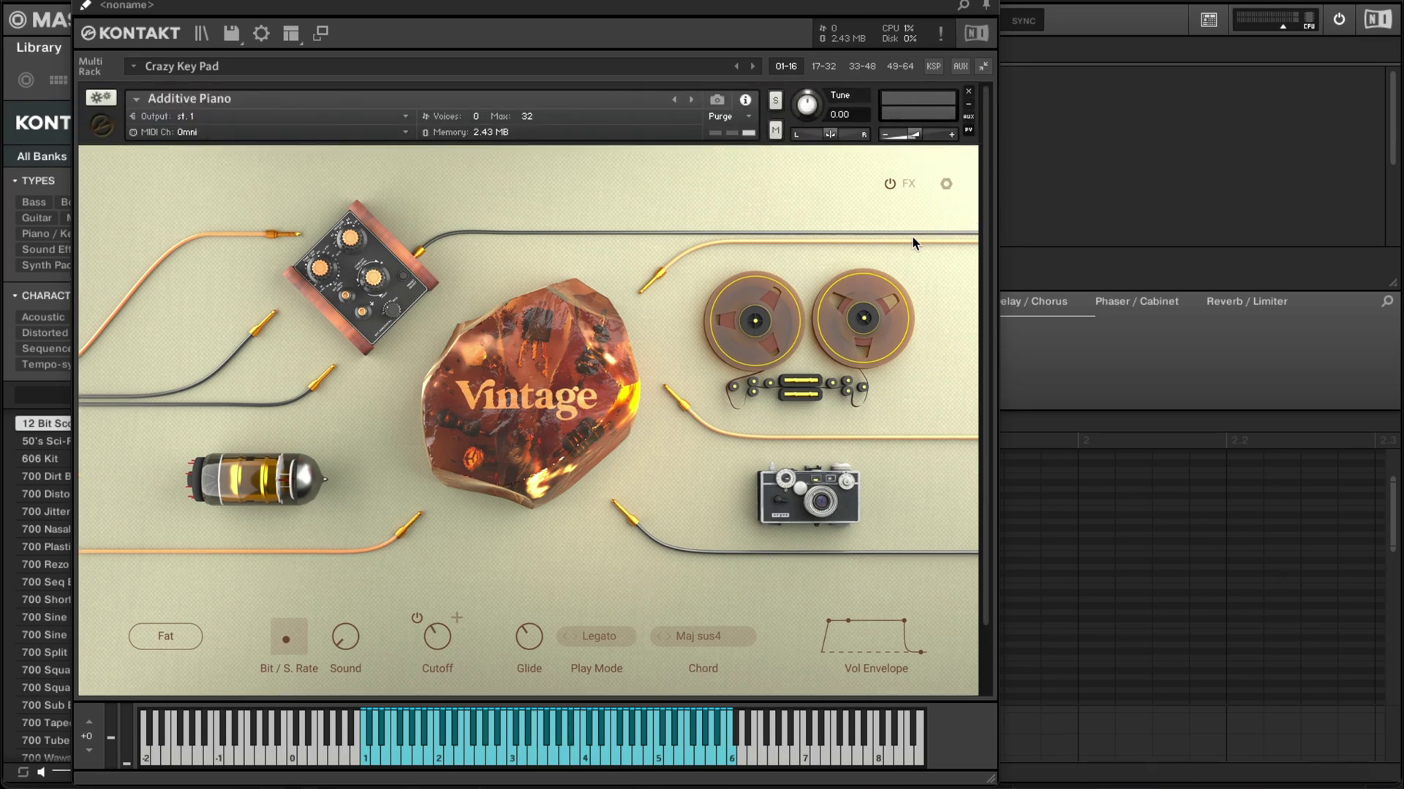
# - Examine Additive Piano's FX page and its settings page for range, tuning, transpose, velocity and randomize options
pyautogui.click(909, 183)
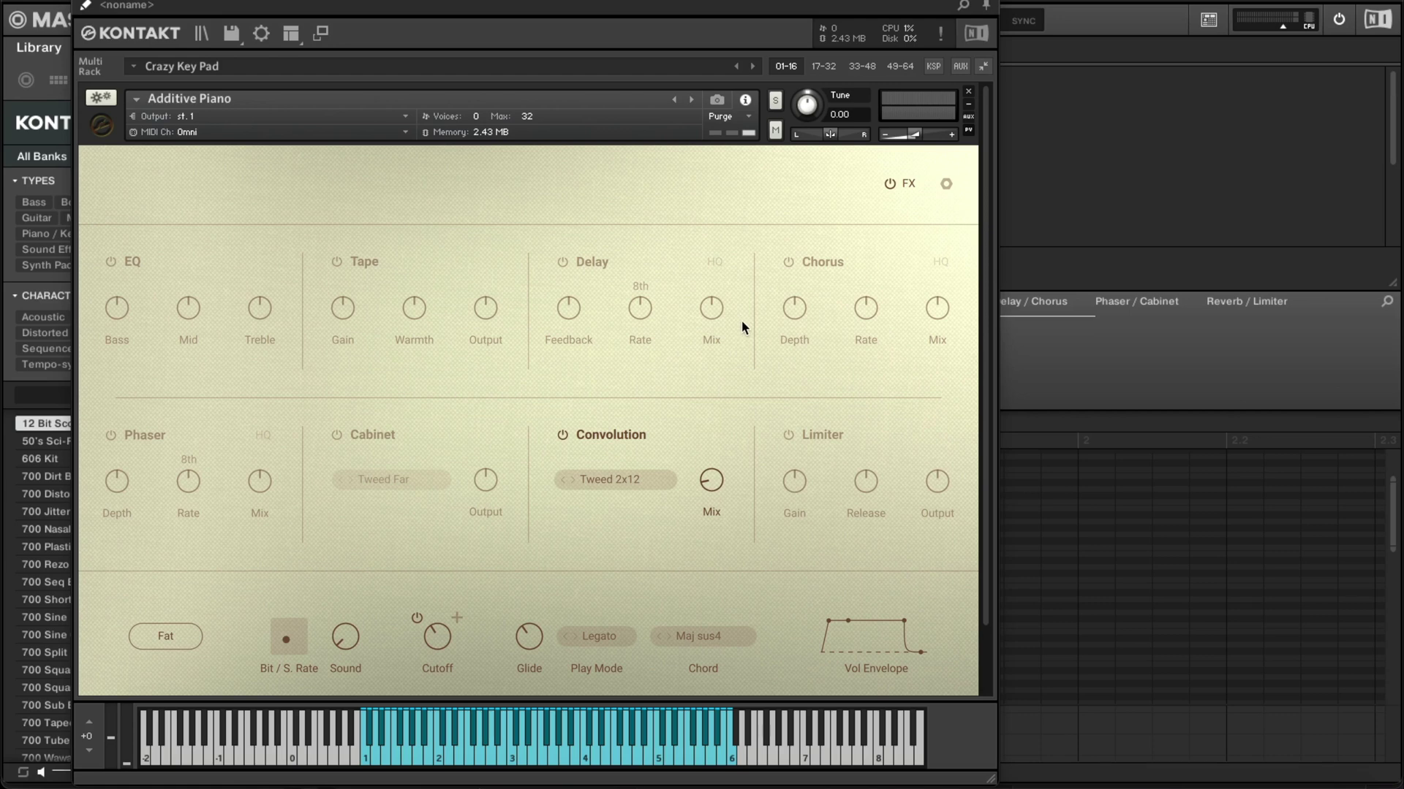
pyautogui.click(946, 184)
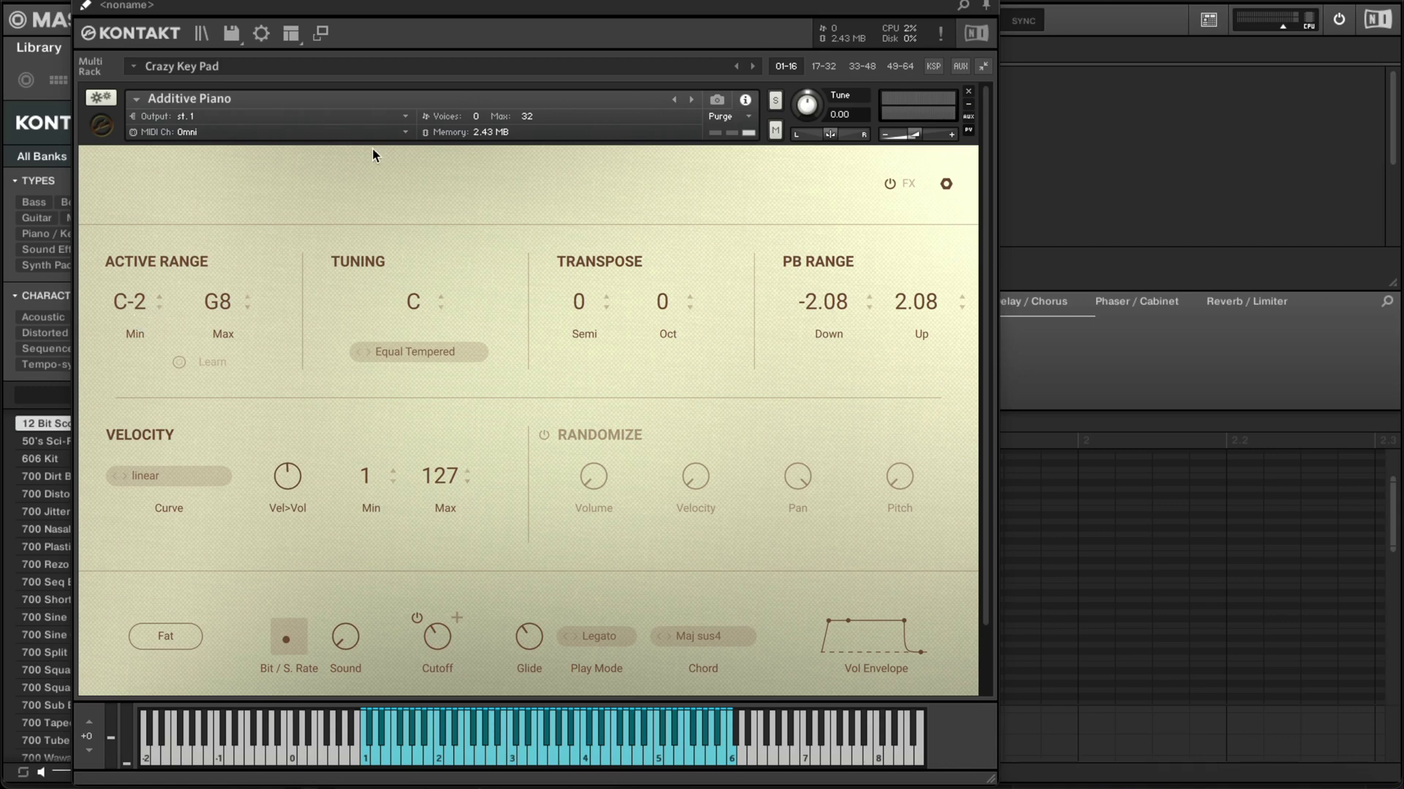
pyautogui.click(947, 184)
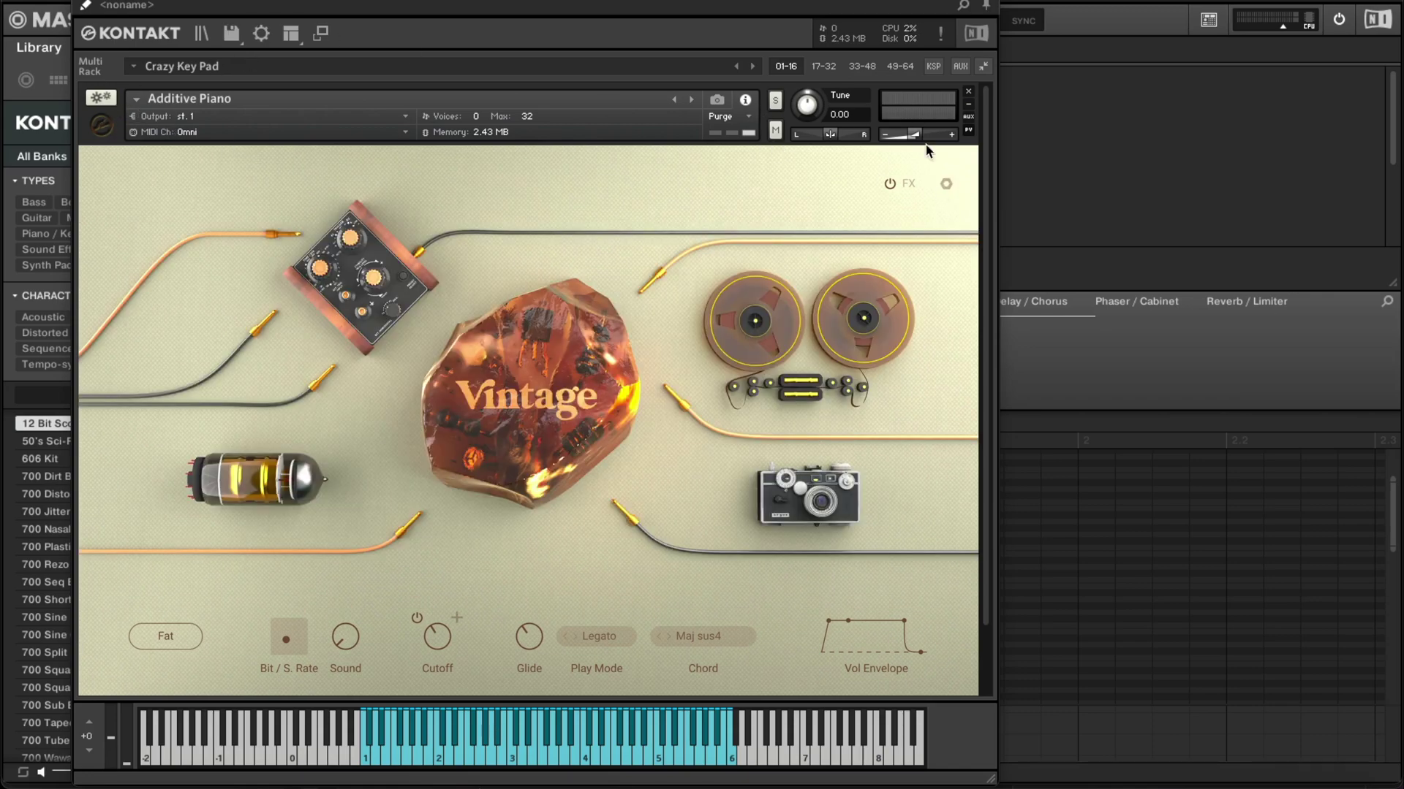
pyautogui.click(948, 184)
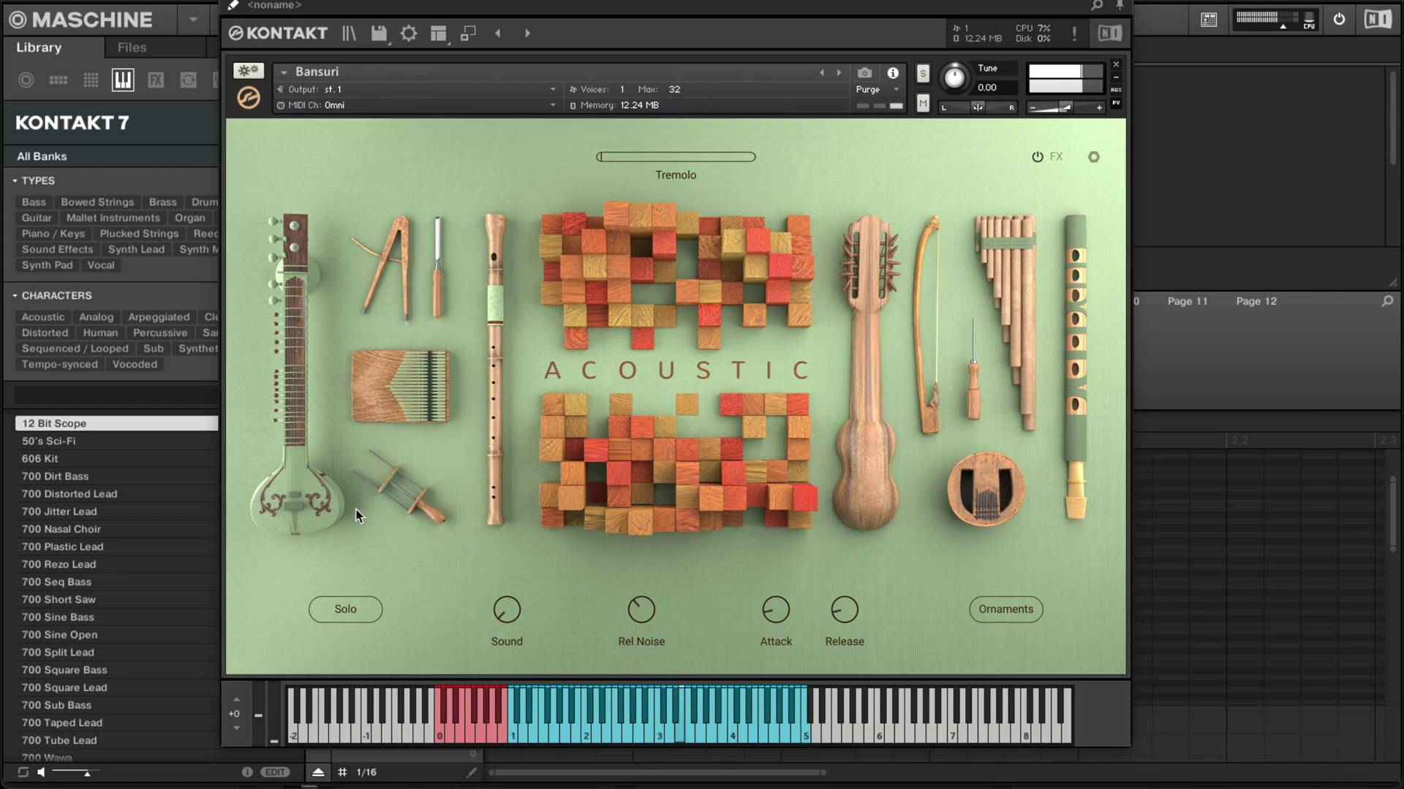
# - Increase the Release of the Bansuri instrument
pyautogui.moveTo(839, 646); pyautogui.dragTo(841, 616)
pyautogui.scroll(3, 848, 614)
# - Audition two of Bansuri's red ornament keys on the on-screen keyboard and switch Ornaments off
pyautogui.click(449, 718)
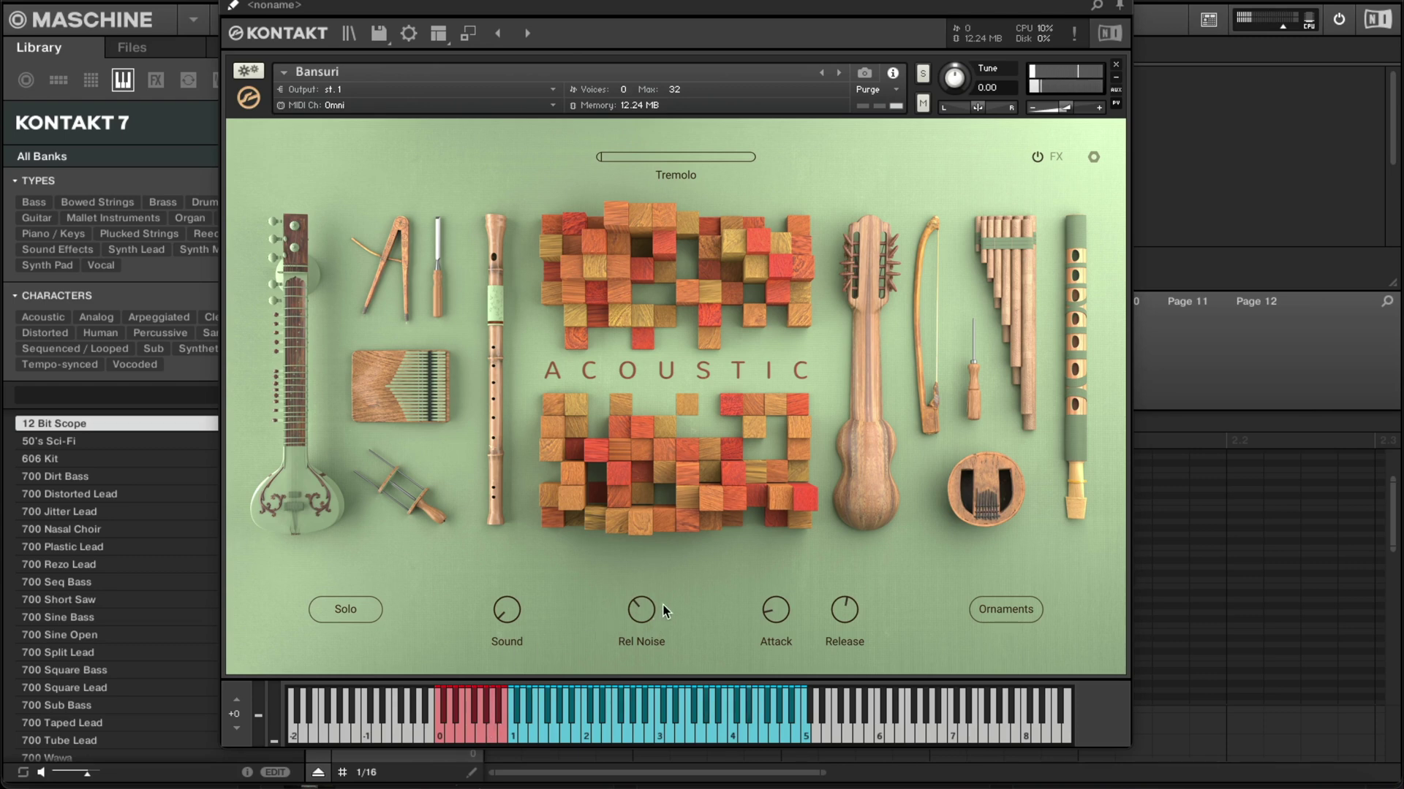
pyautogui.click(478, 727)
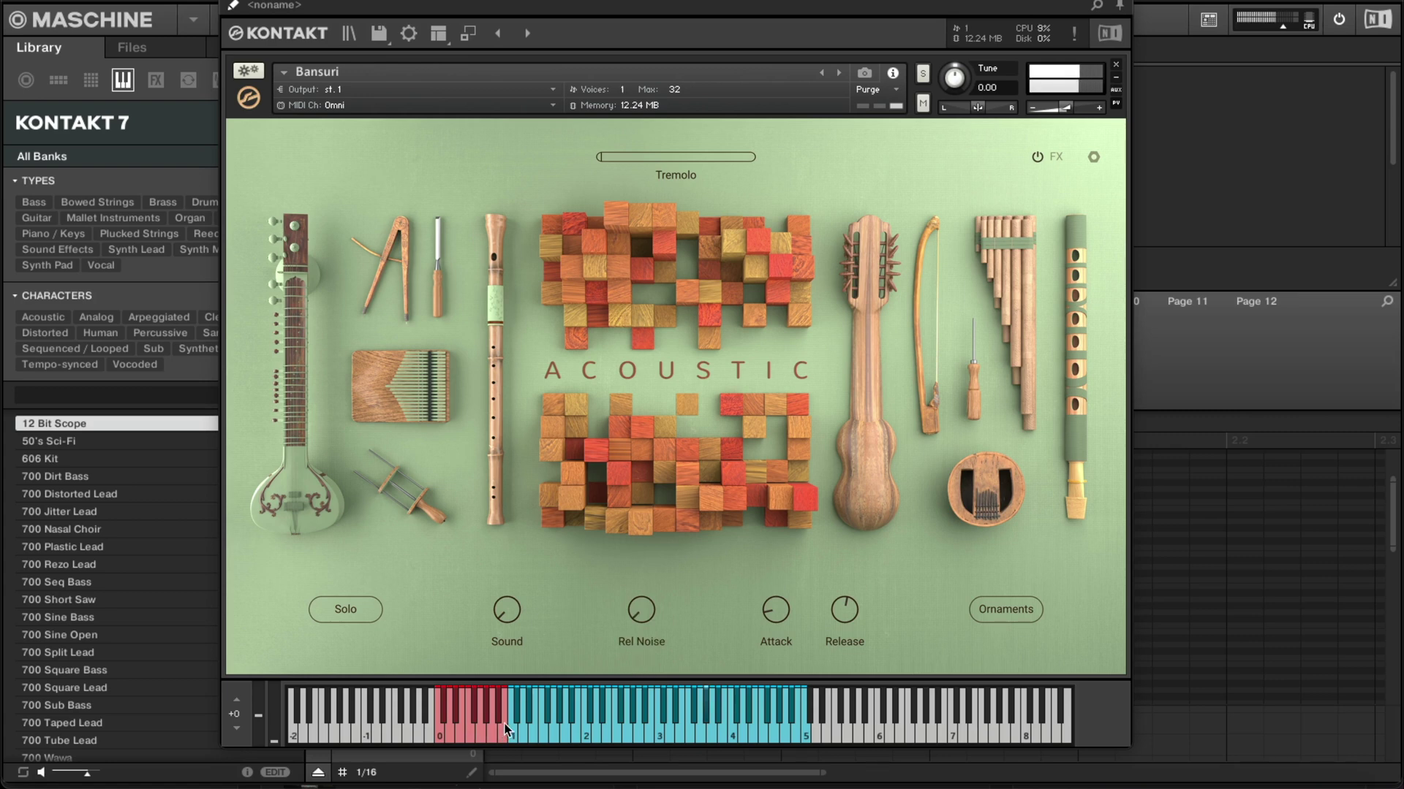
pyautogui.moveTo(841, 604)
pyautogui.click(994, 613)
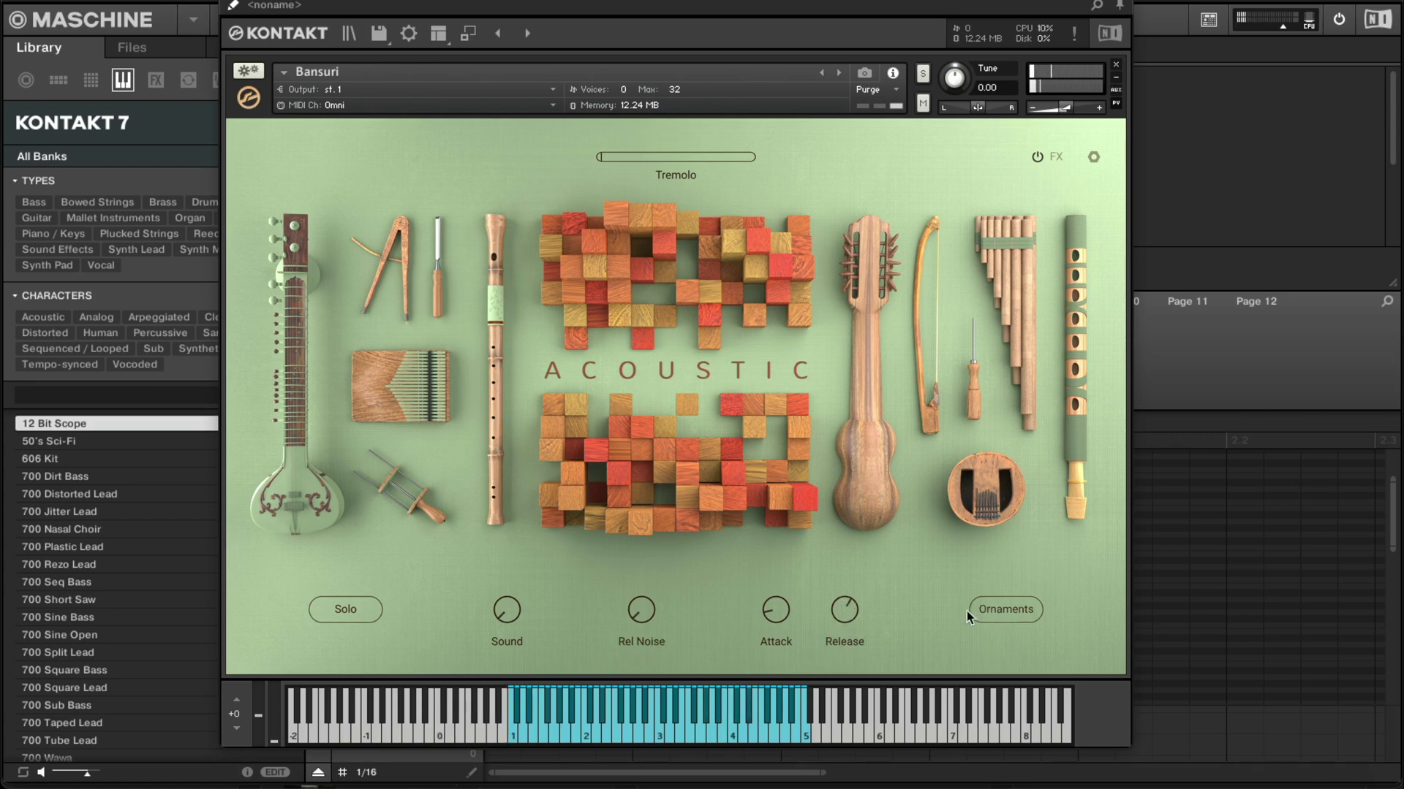
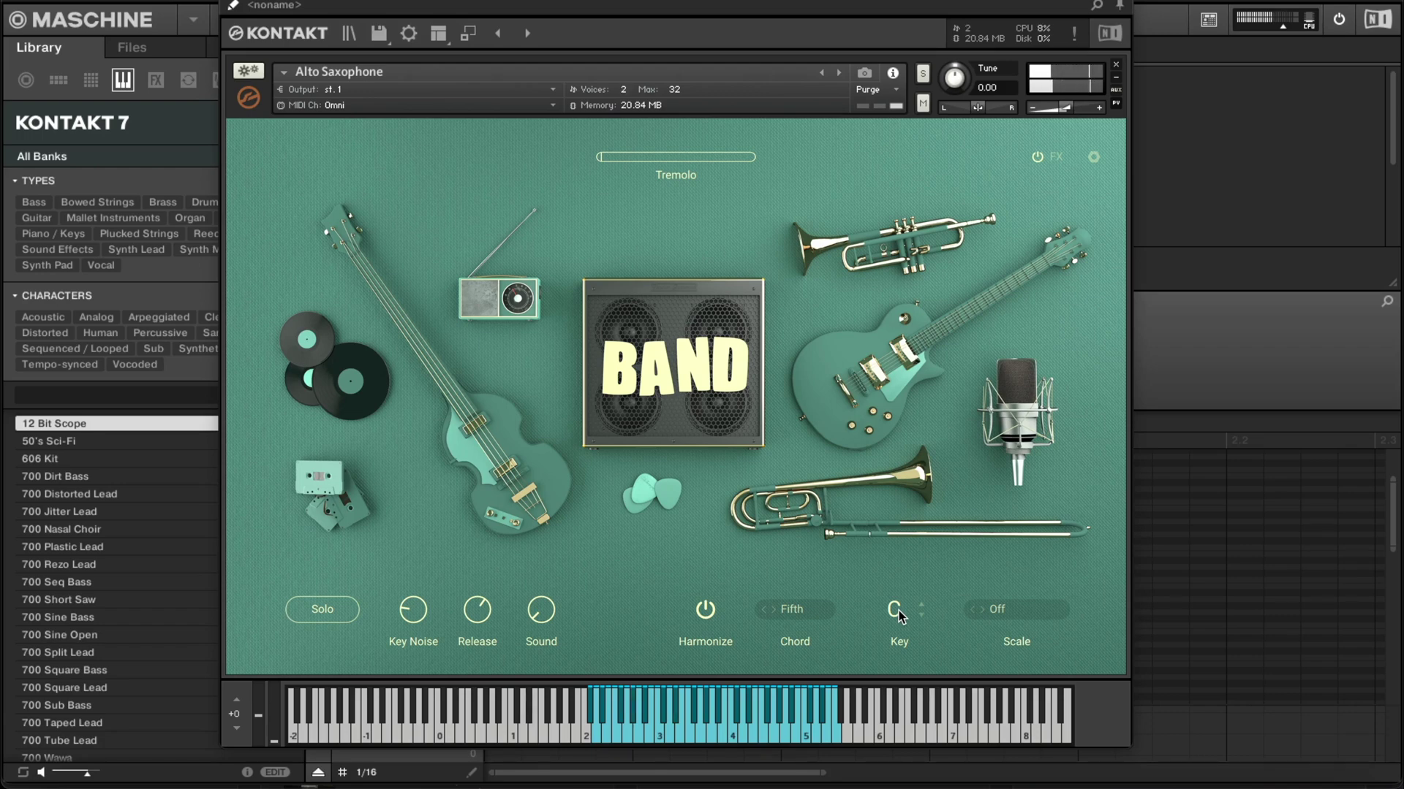
# - Set the Alto Saxophone's harmonizer Scale to Minor
pyautogui.click(1000, 607)
pyautogui.click(1011, 531)
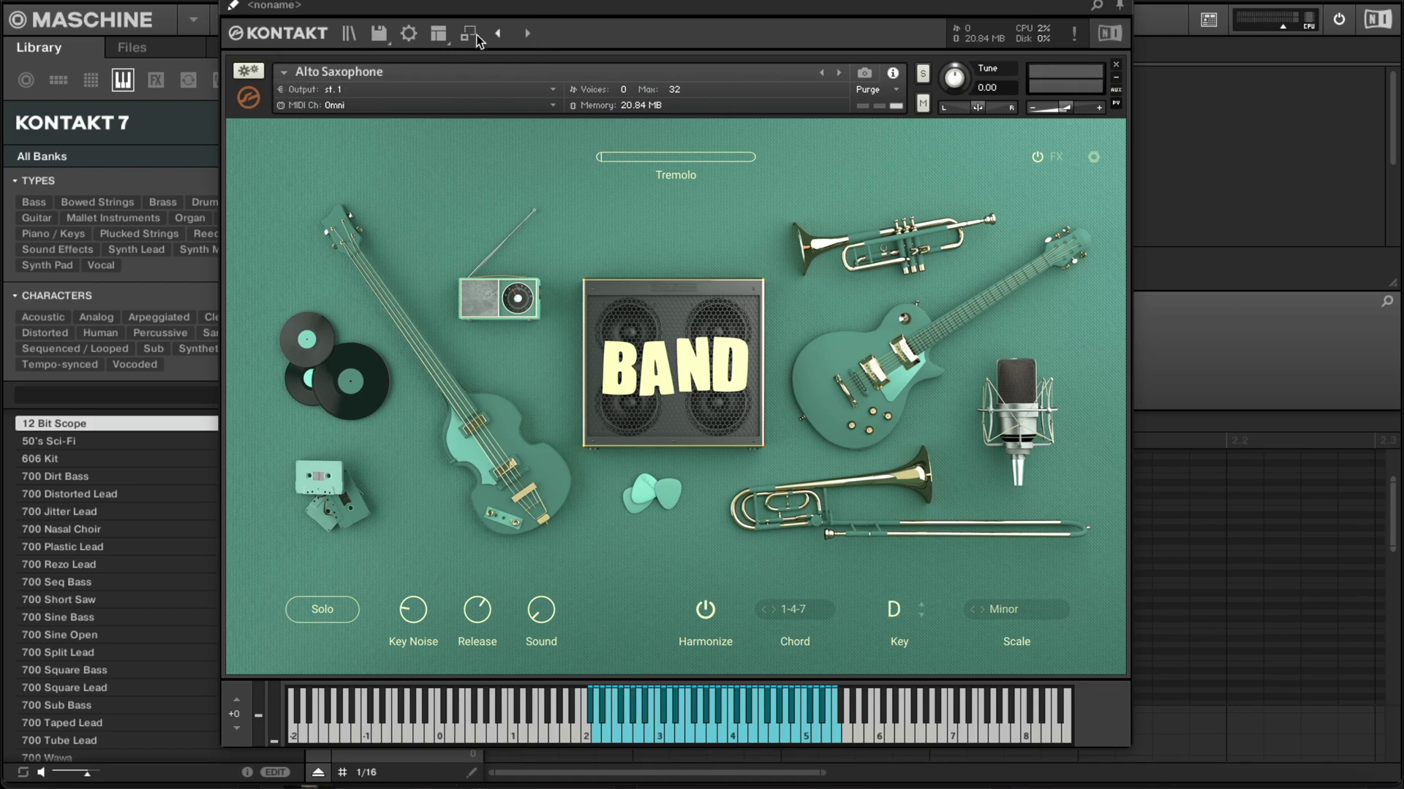
# - Load the Colour - Soul drum kit from the library browser
pyautogui.click(349, 33)
pyautogui.doubleClick(1025, 611)
pyautogui.click(786, 321)
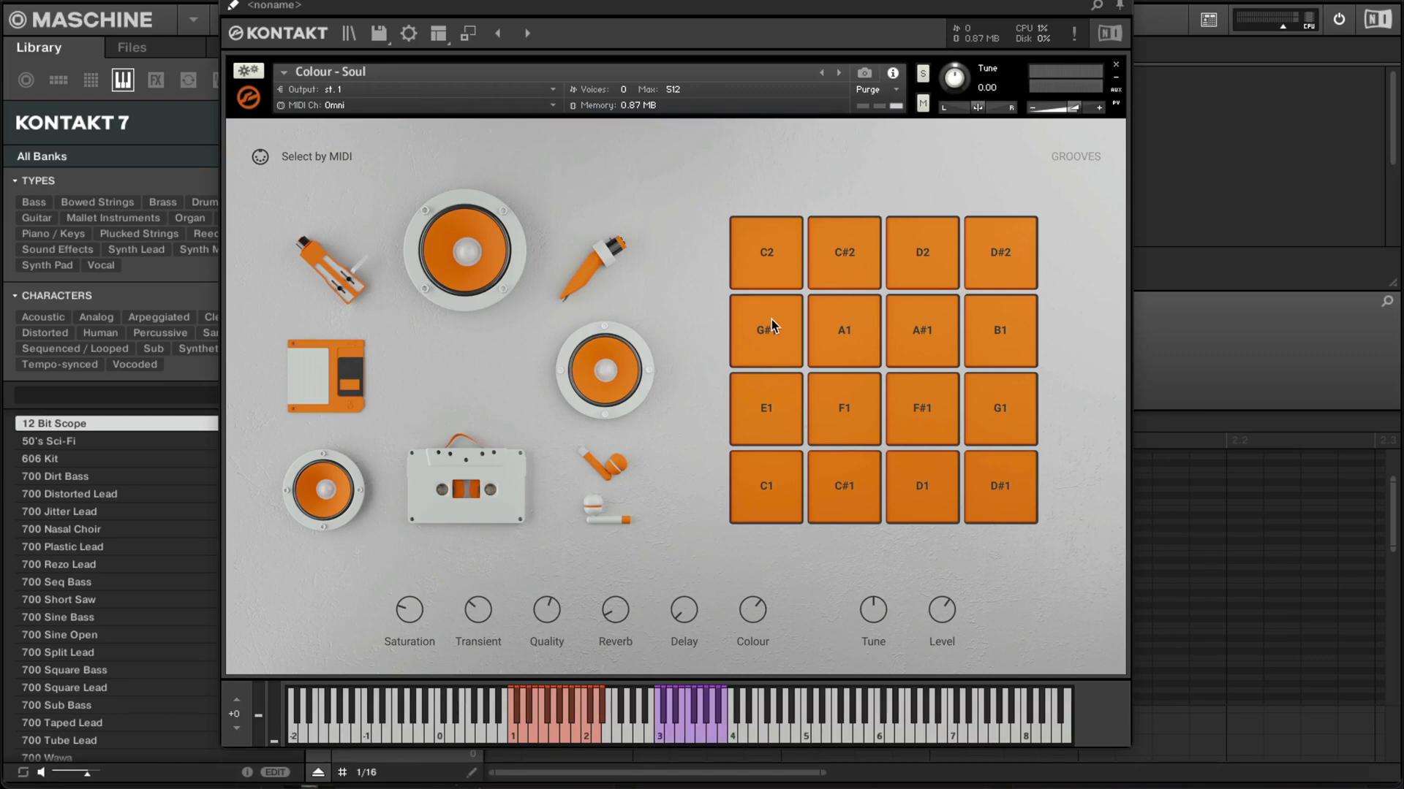
# - Audition Colour - Soul's drum sounds using its pads and the red keys of the on-screen keyboard
pyautogui.click(771, 319)
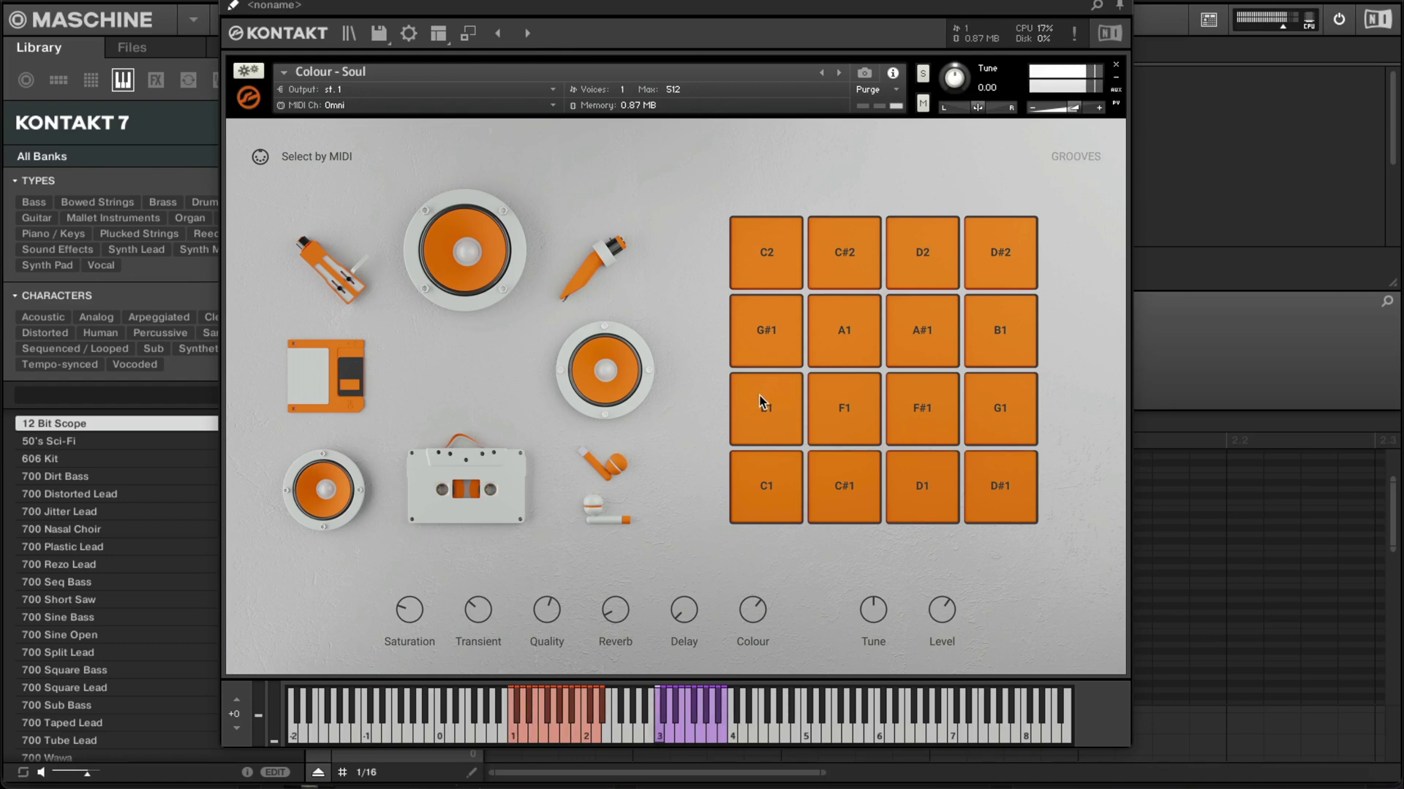
pyautogui.click(515, 727)
pyautogui.click(579, 730)
pyautogui.click(595, 733)
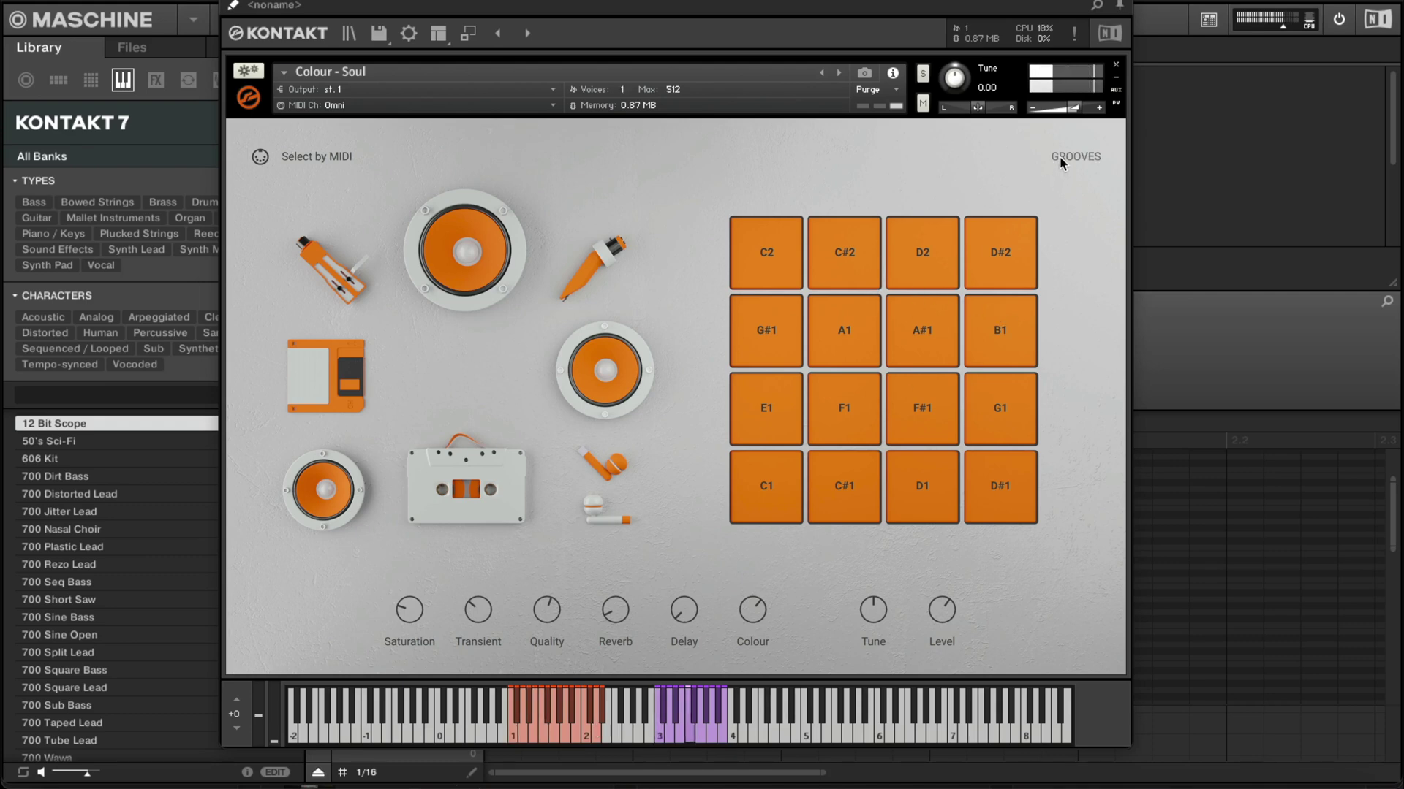
pyautogui.click(814, 248)
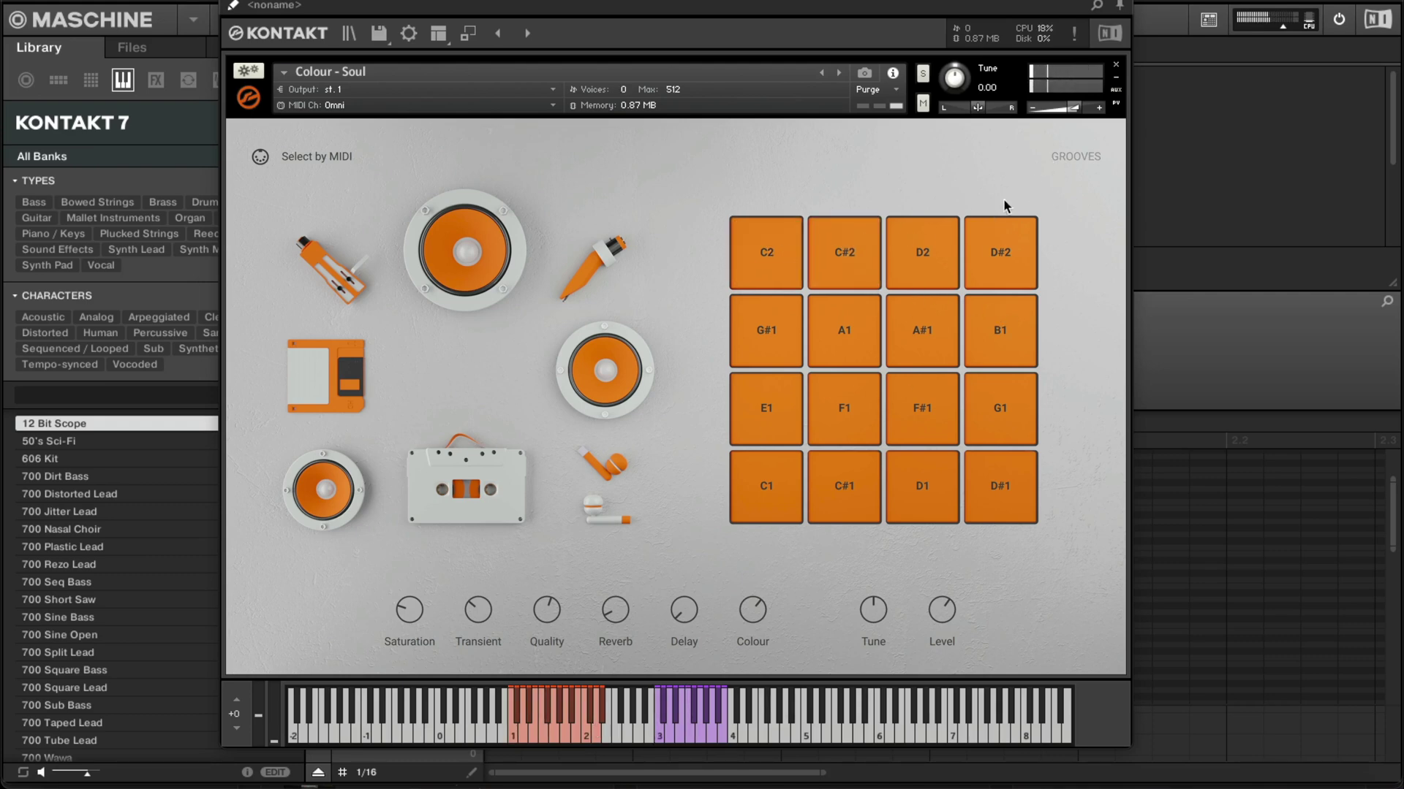
# - Open the kit's Grooves page, browse the Vintage, Synth and Acoustic categories, and return to the pad view
pyautogui.click(1073, 158)
pyautogui.click(350, 386)
pyautogui.click(352, 365)
pyautogui.click(361, 298)
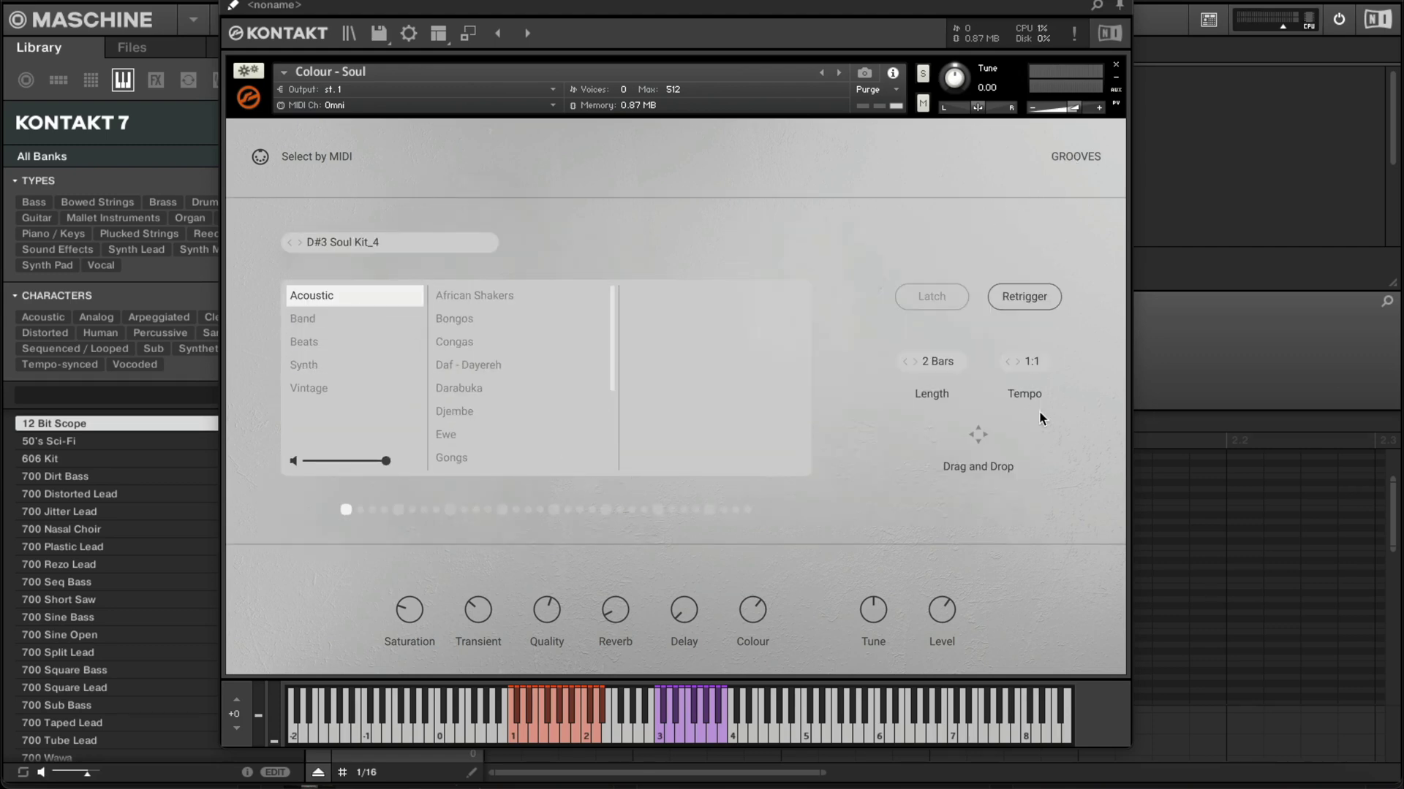
pyautogui.click(1066, 154)
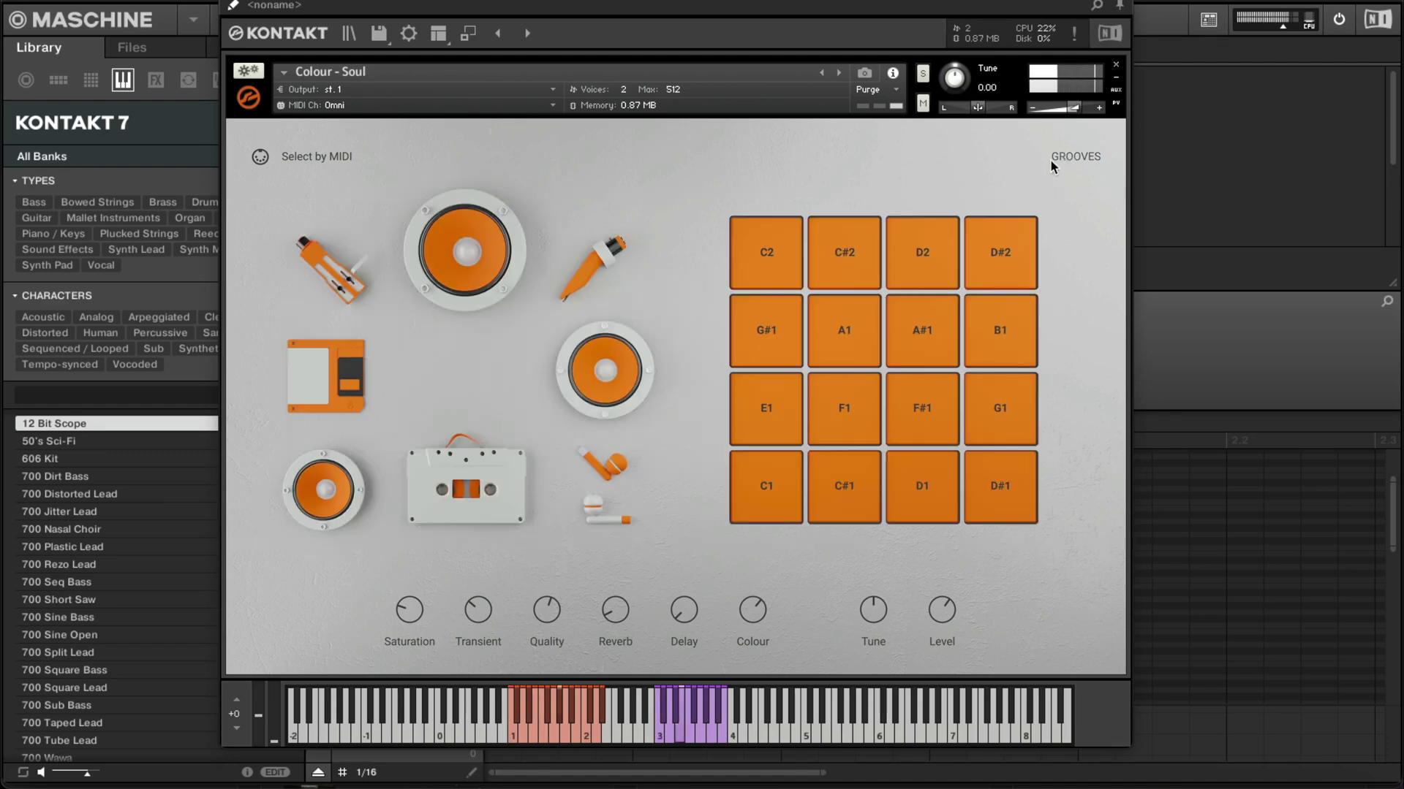
# - Open Colour - Soul's Grooves page, audition a drum sound, and browse the Circuits and Arkade patterns in the Synth category
pyautogui.click(1072, 156)
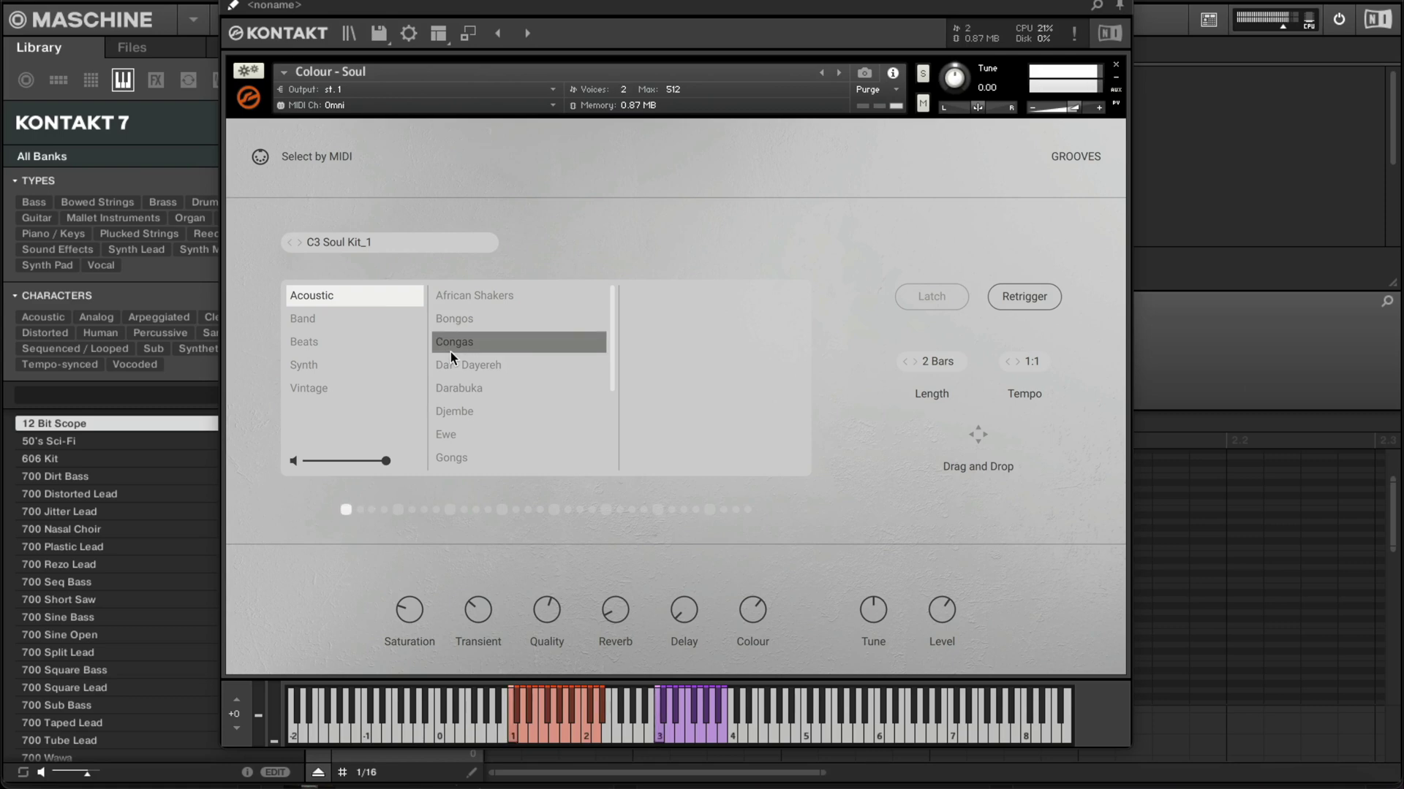
pyautogui.click(510, 722)
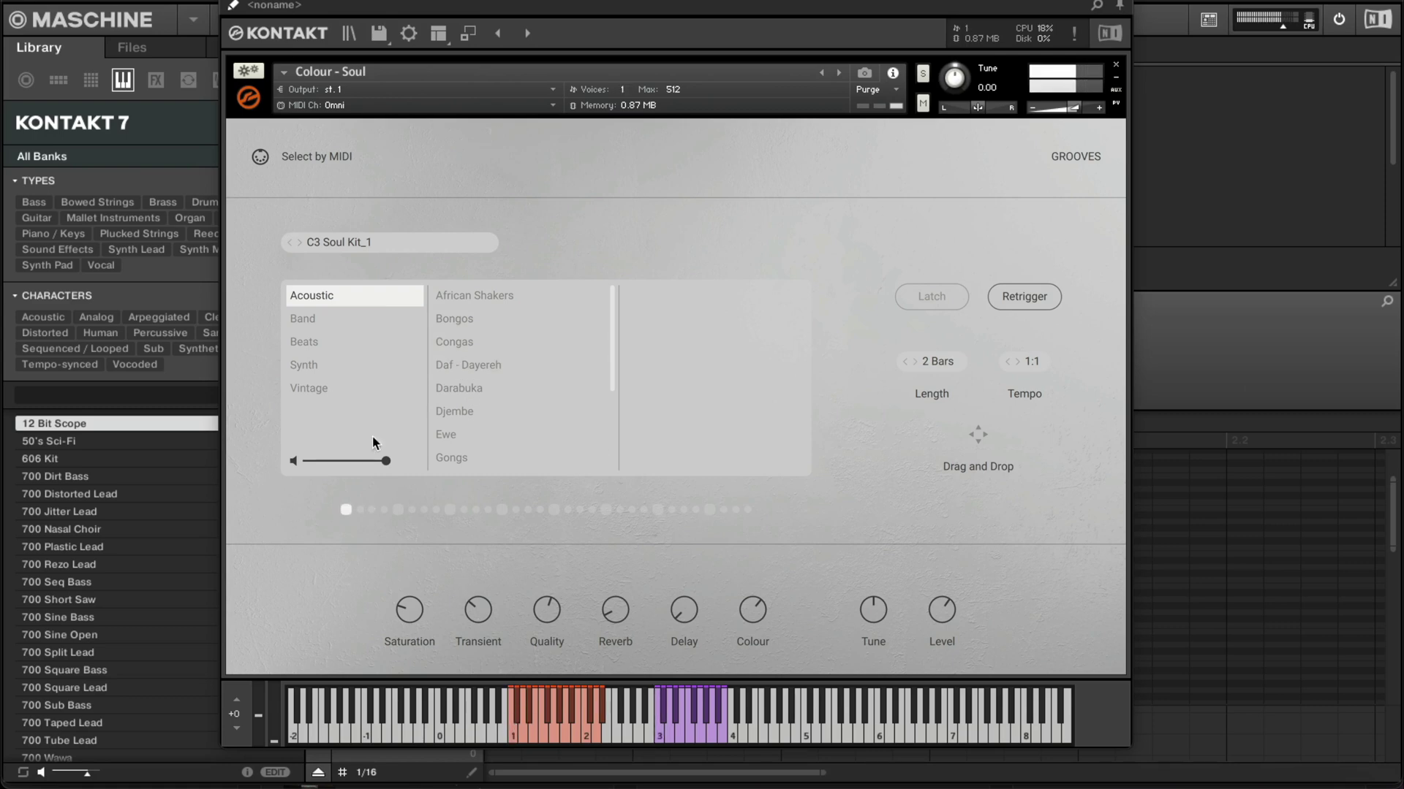
pyautogui.click(350, 368)
pyautogui.click(434, 385)
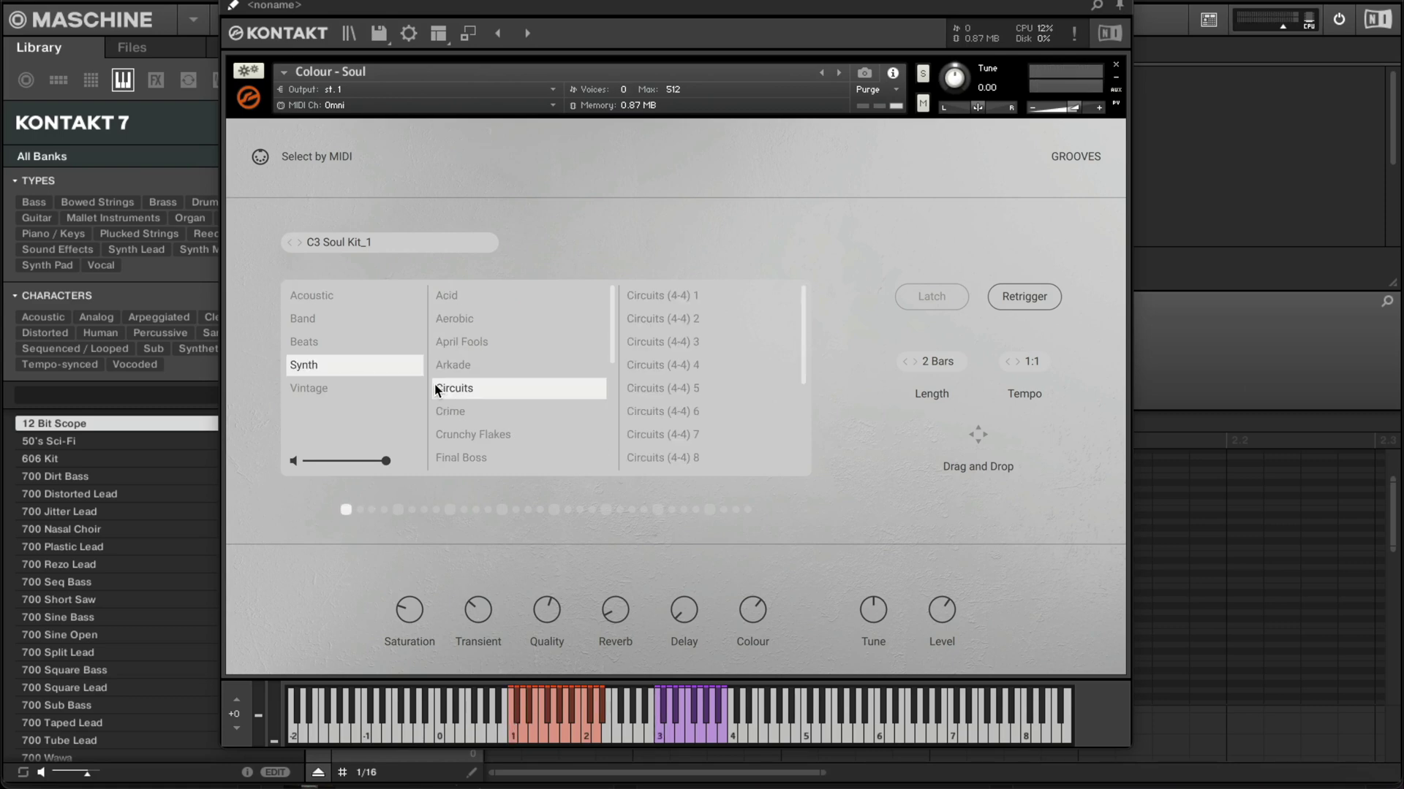
pyautogui.click(598, 369)
pyautogui.click(665, 363)
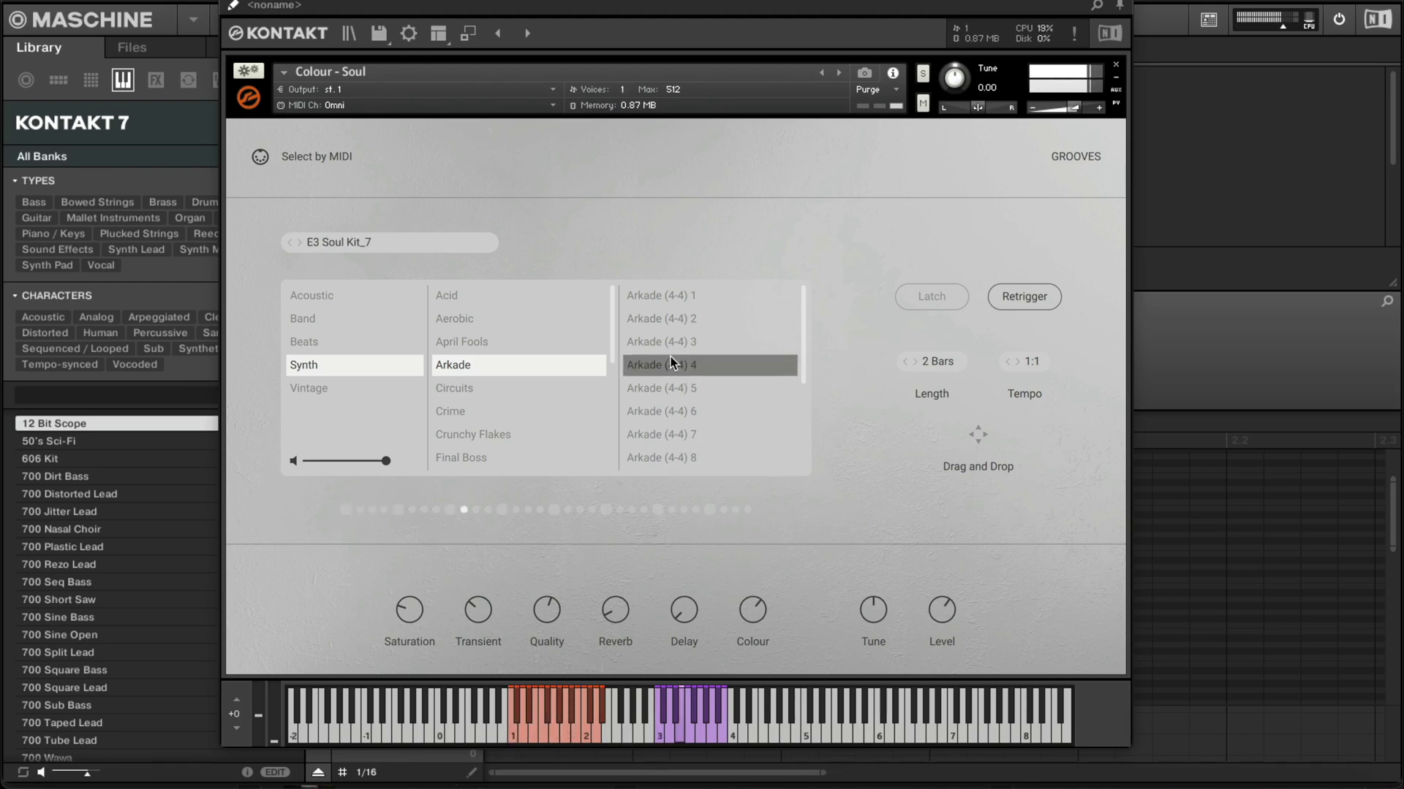
# - Browse the Bap Kit patterns in the Beats groove category
pyautogui.click(399, 339)
pyautogui.click(489, 326)
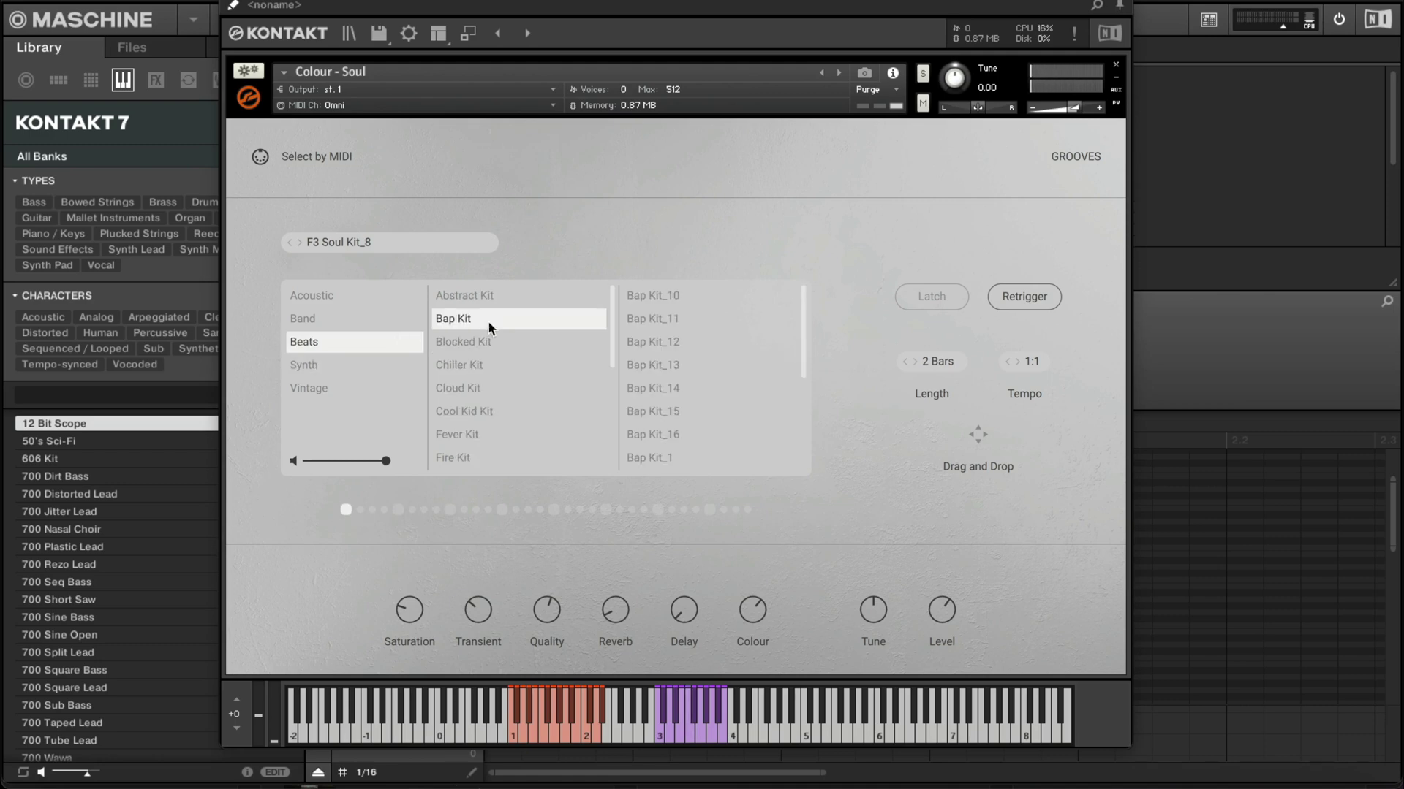
pyautogui.click(637, 351)
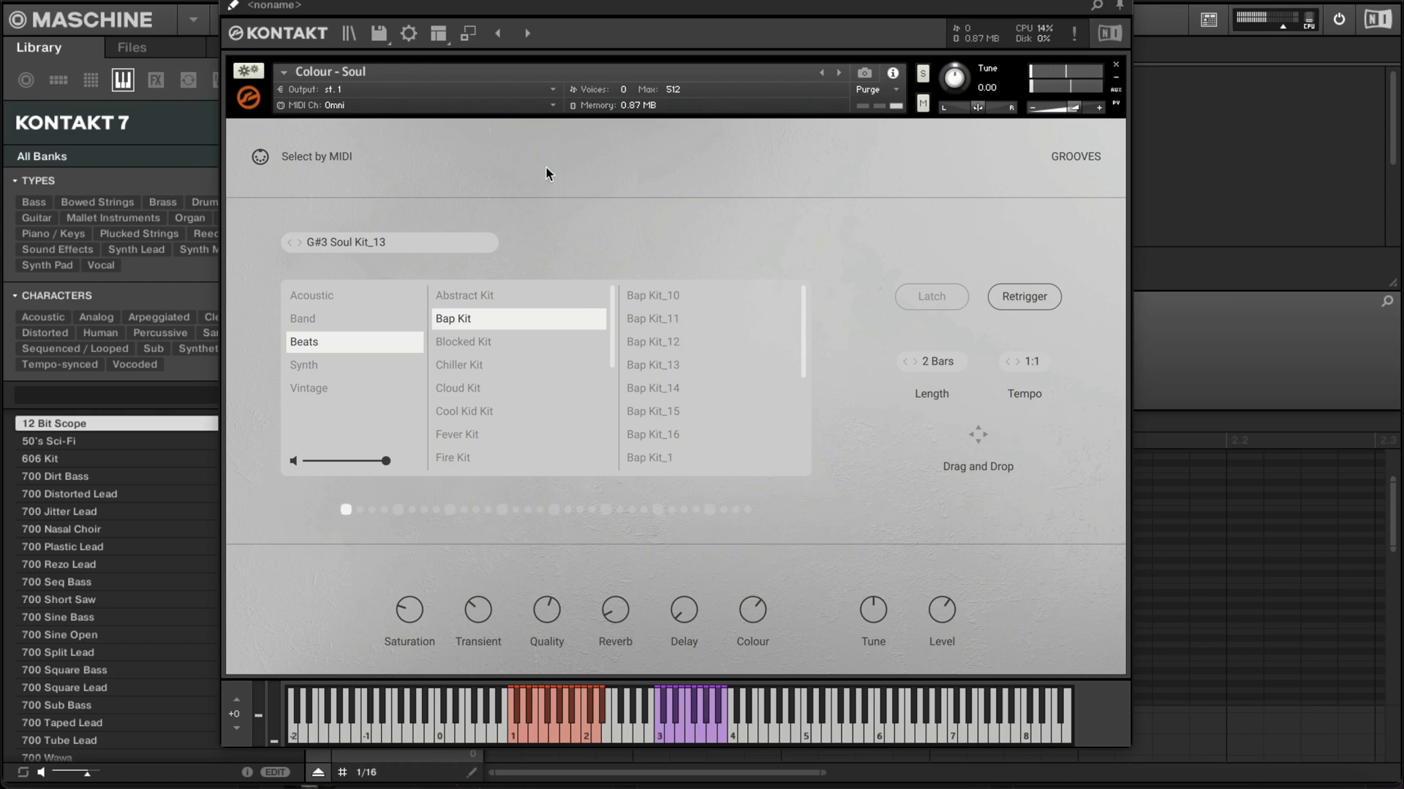
# - Load the Alto Vowels preset from the Choir bank in the library browser, replacing the current instrument
pyautogui.click(349, 34)
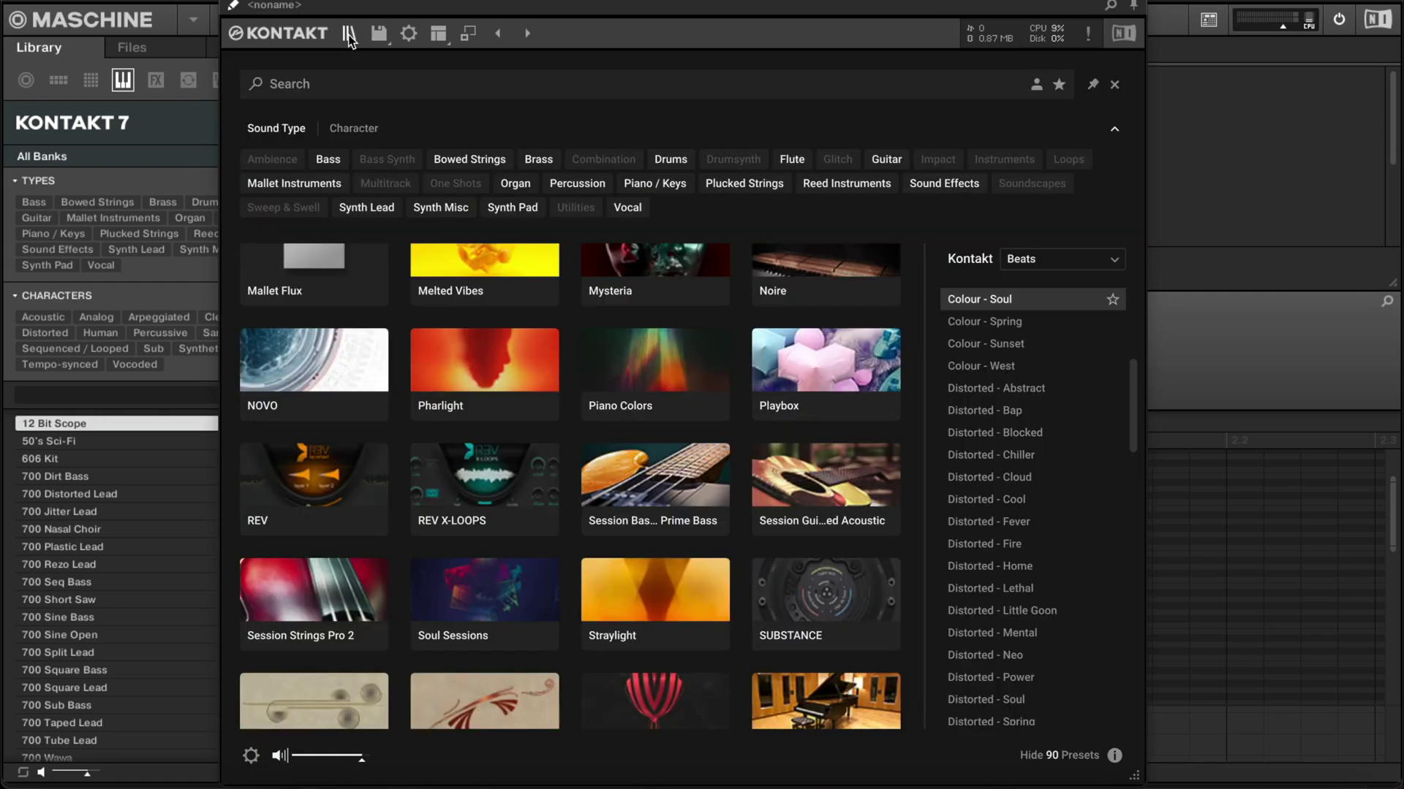
pyautogui.click(1051, 256)
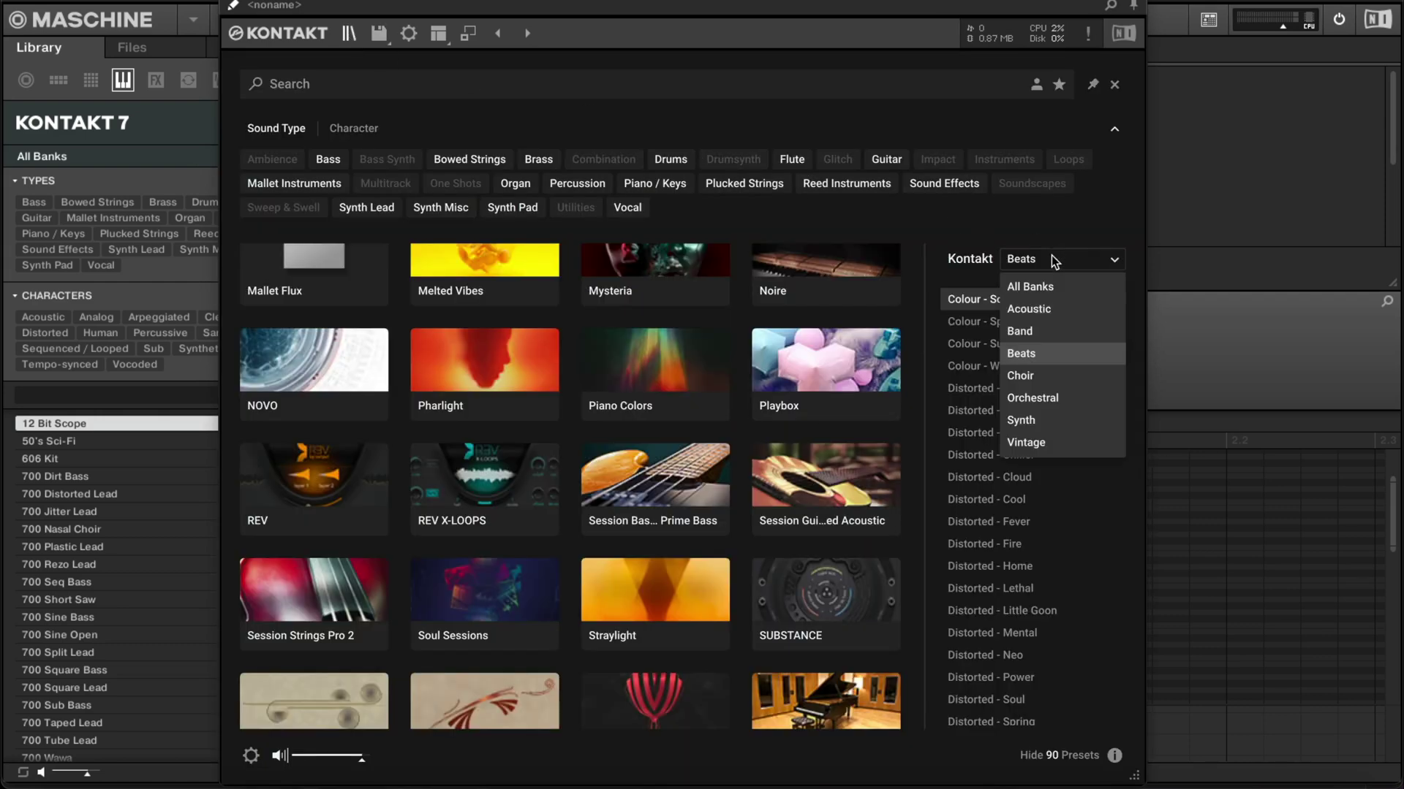
pyautogui.click(1038, 375)
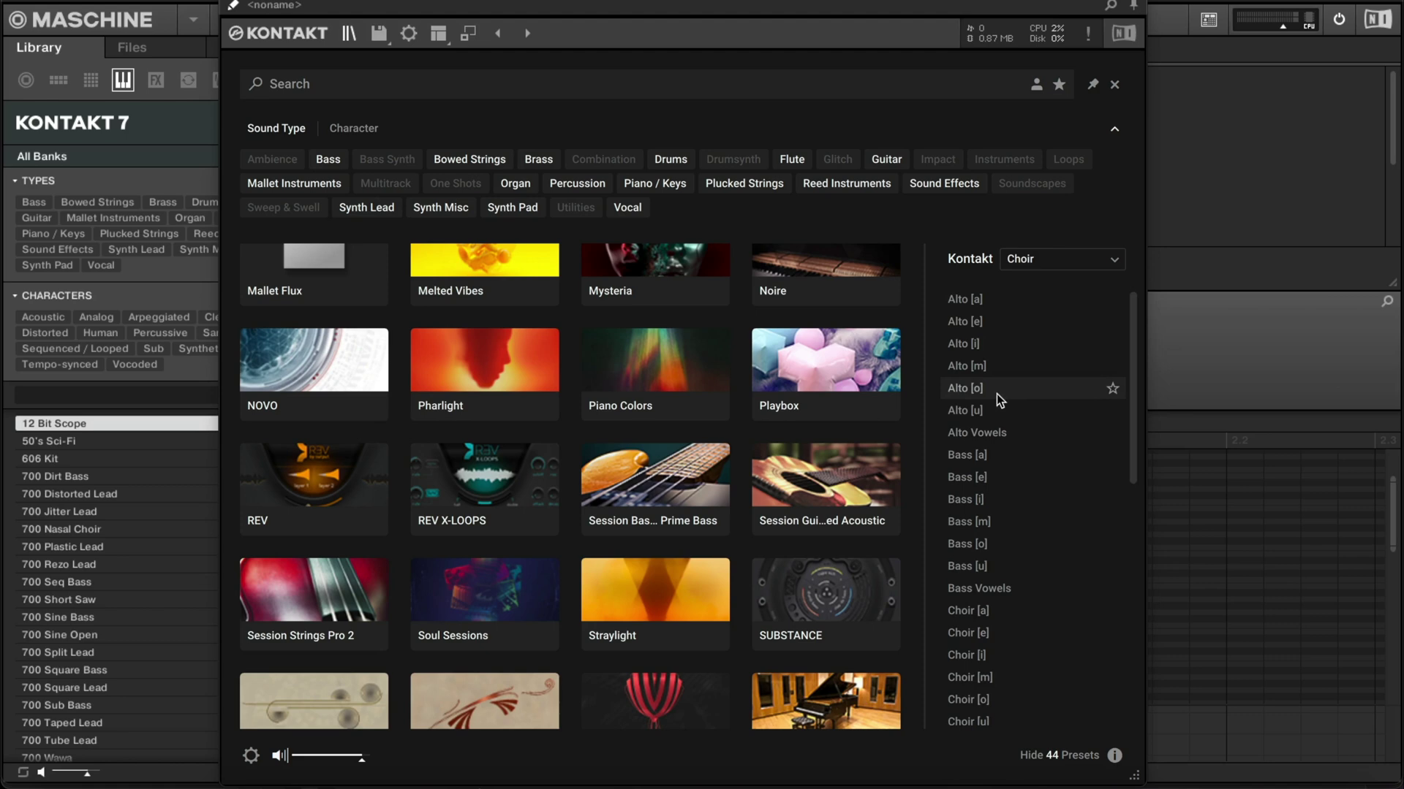
pyautogui.doubleClick(1003, 431)
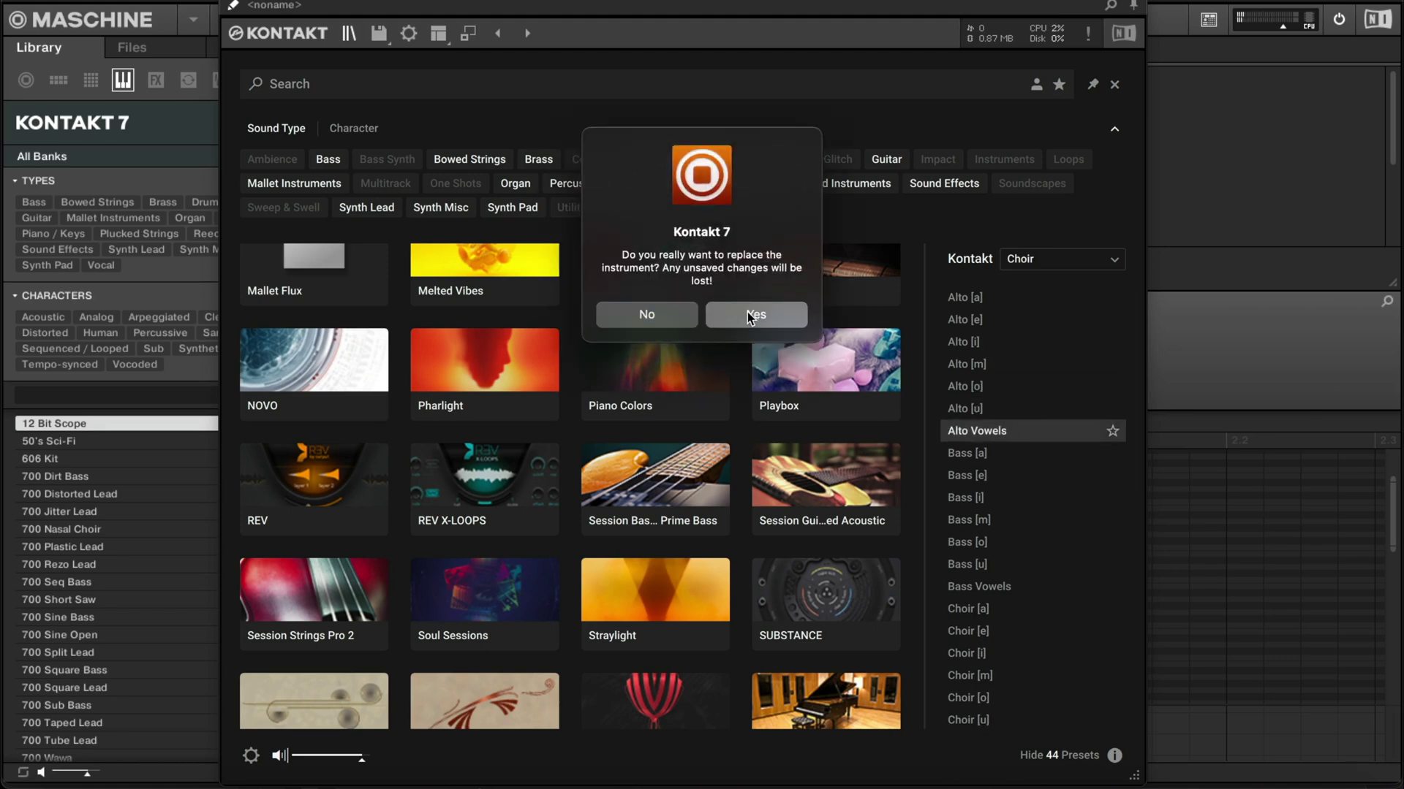
pyautogui.click(747, 314)
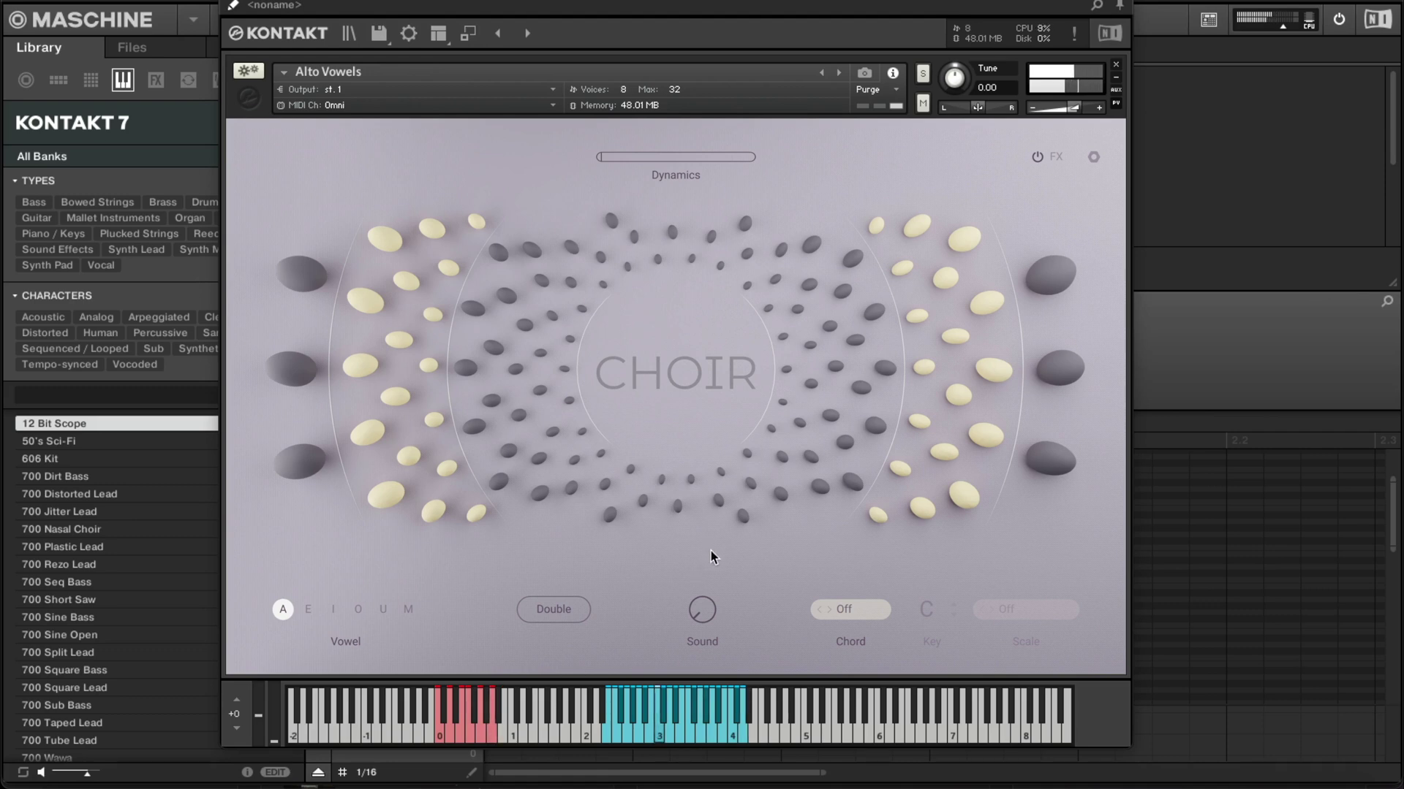
# - Set the Alto Vowels instrument's Chord to Fifth and its Scale to Minor
pyautogui.click(868, 609)
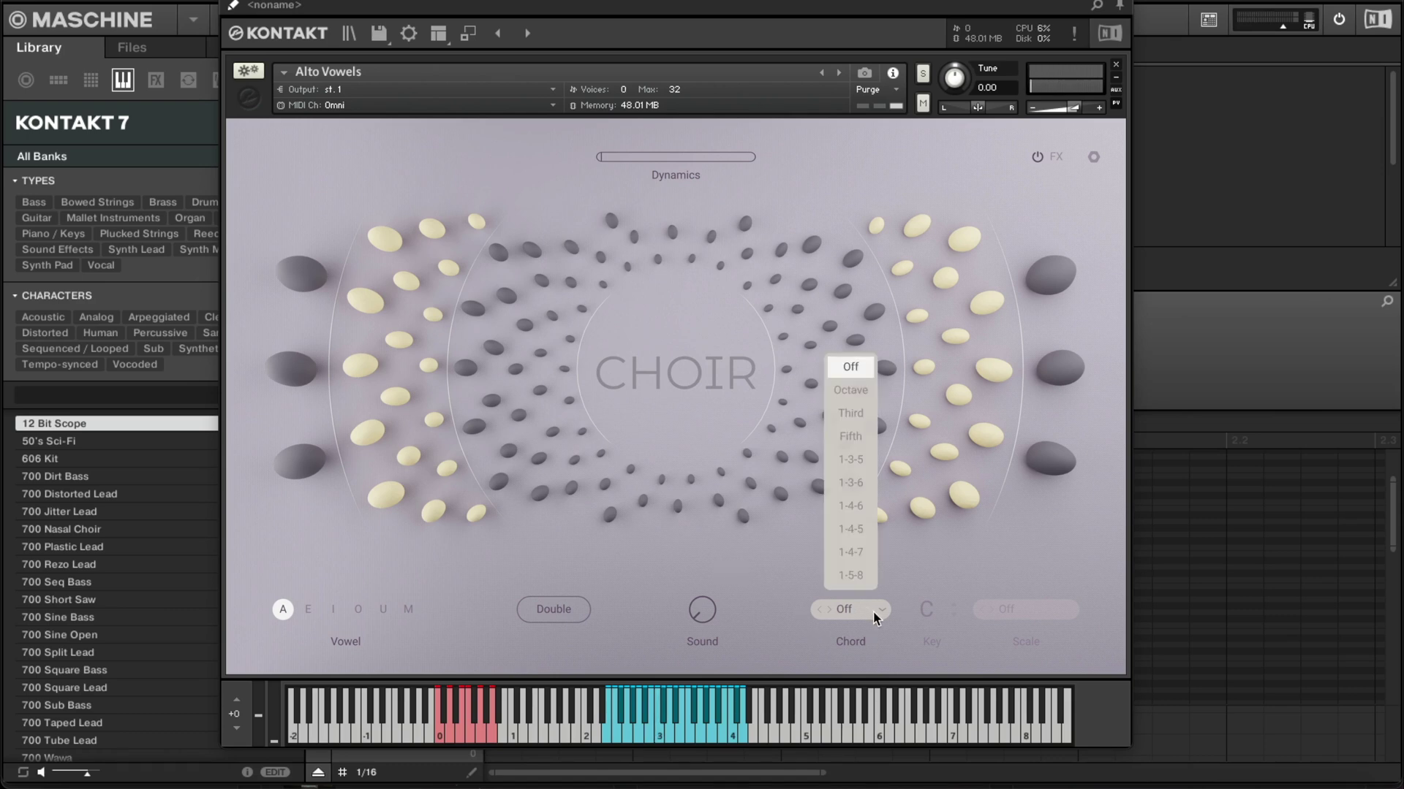
pyautogui.click(865, 437)
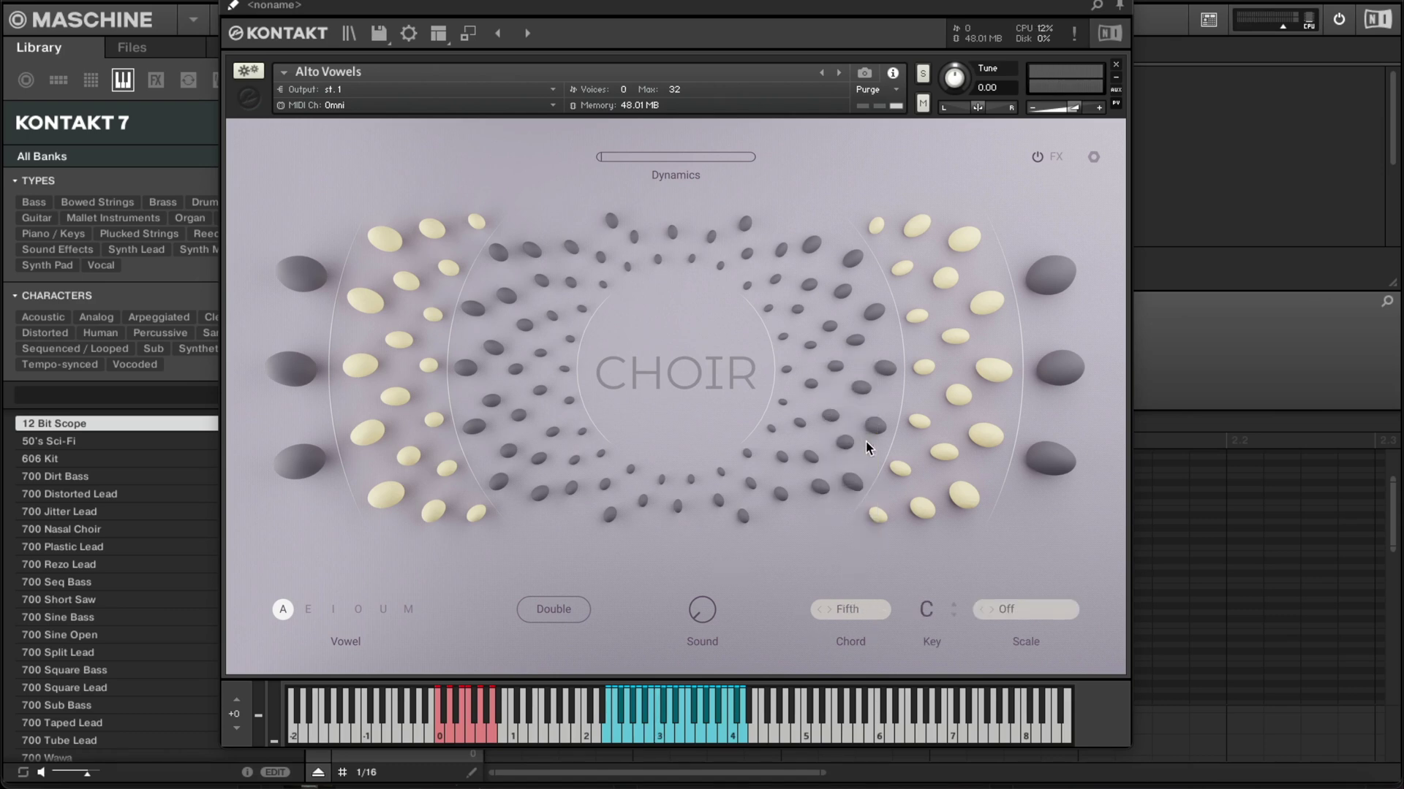
pyautogui.click(1011, 607)
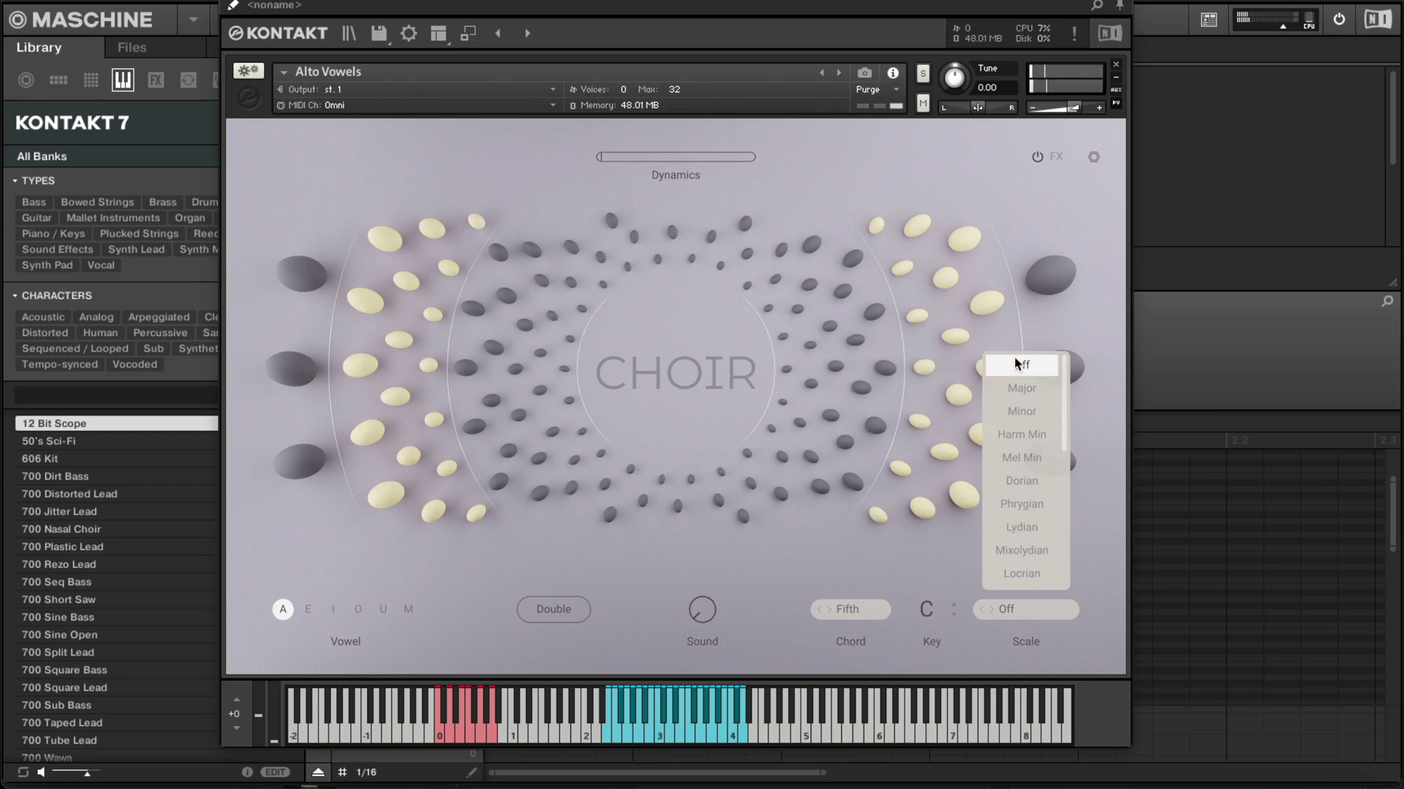
pyautogui.click(1027, 412)
# - Raise the choir's Sound control and change its Chord to Octave
pyautogui.moveTo(699, 566); pyautogui.dragTo(693, 534)
pyautogui.click(861, 610)
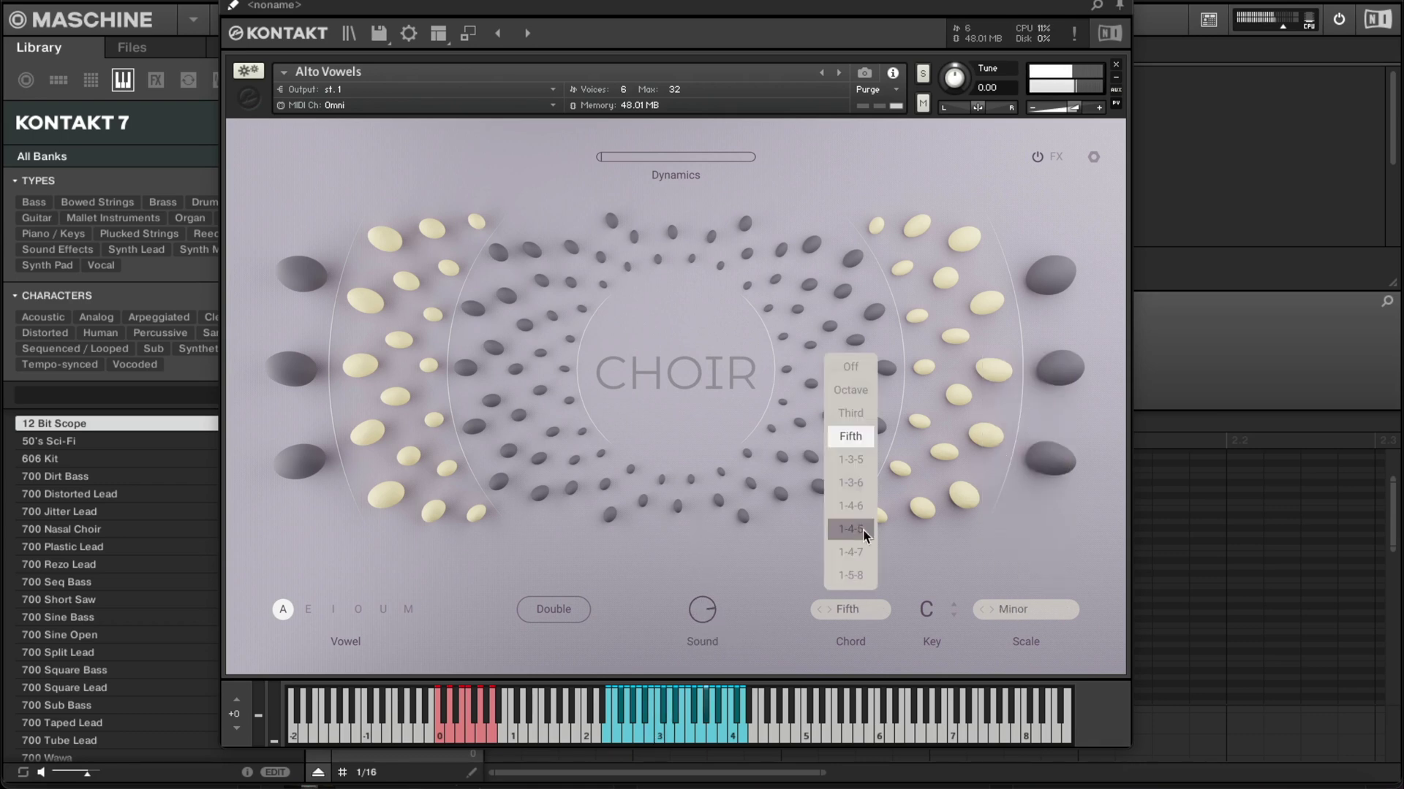
pyautogui.click(859, 395)
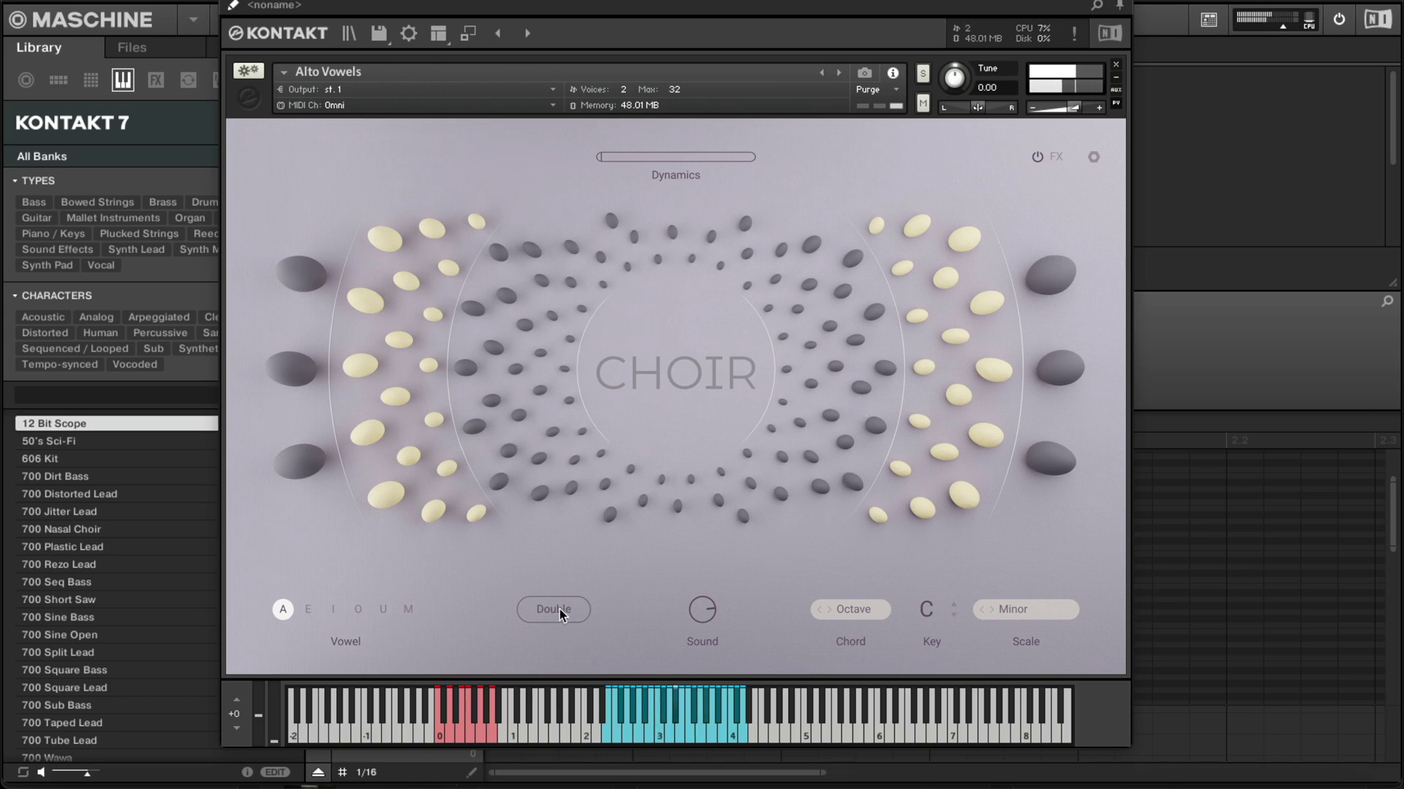
# - Try the choir's vowels E, I, U and M, and open its FX and settings pages
pyautogui.click(306, 611)
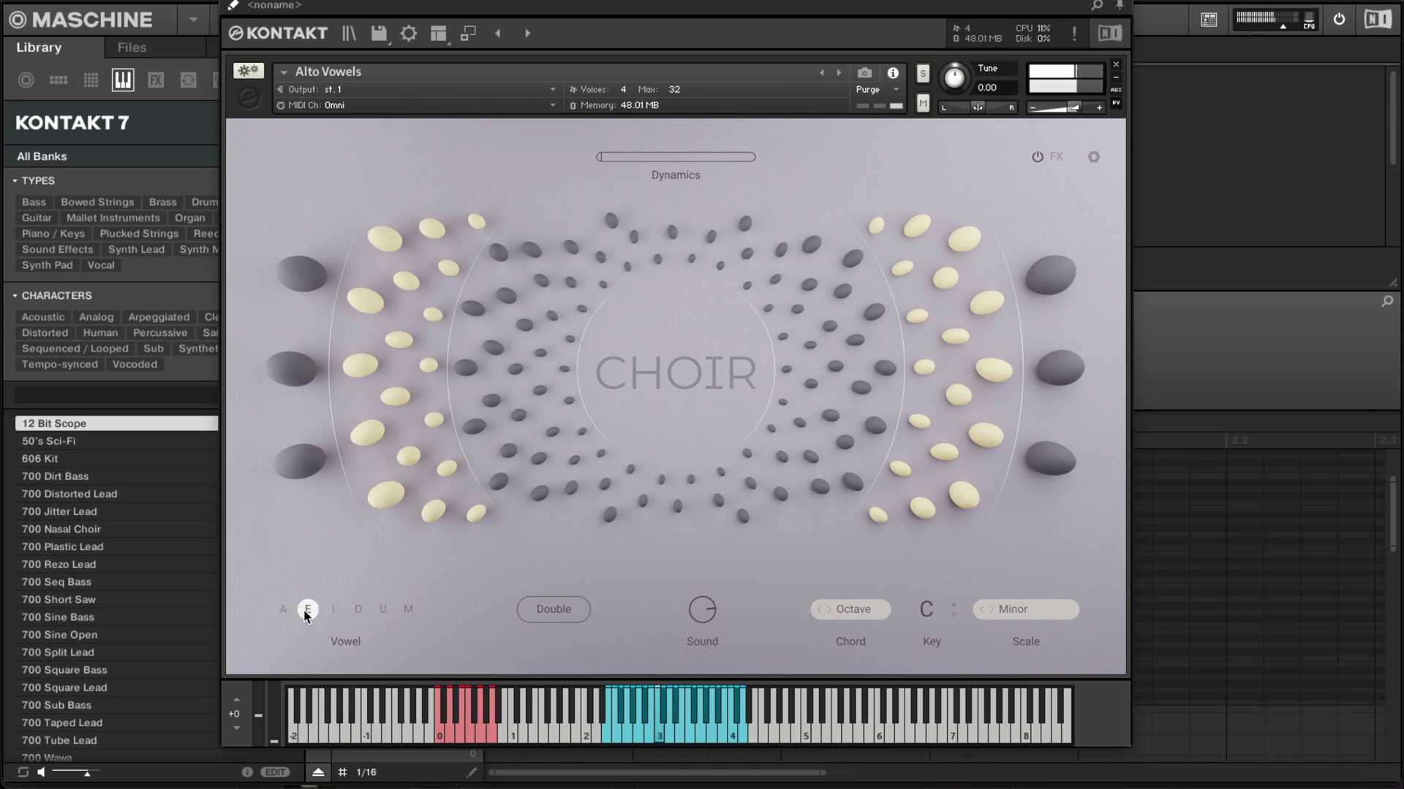
pyautogui.click(332, 610)
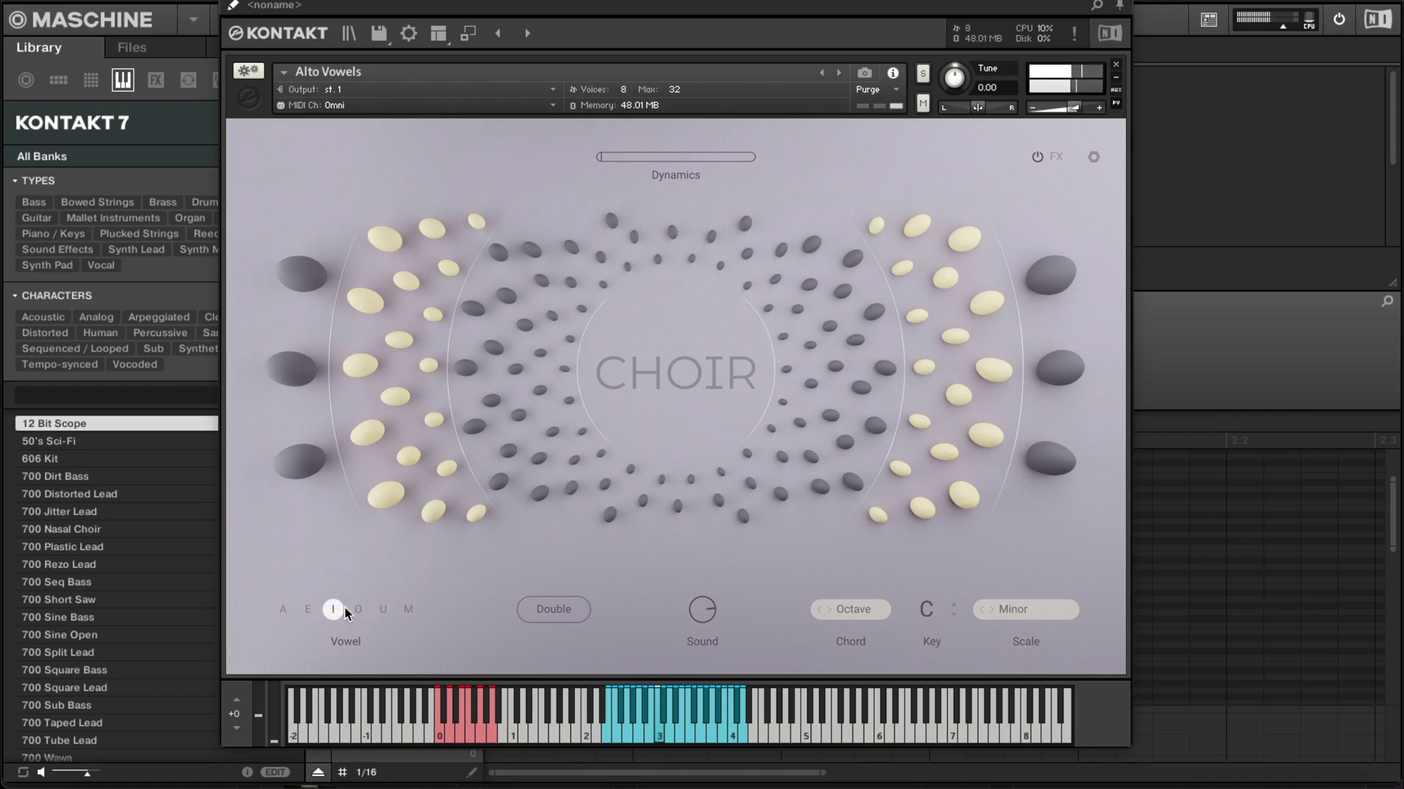
pyautogui.click(383, 609)
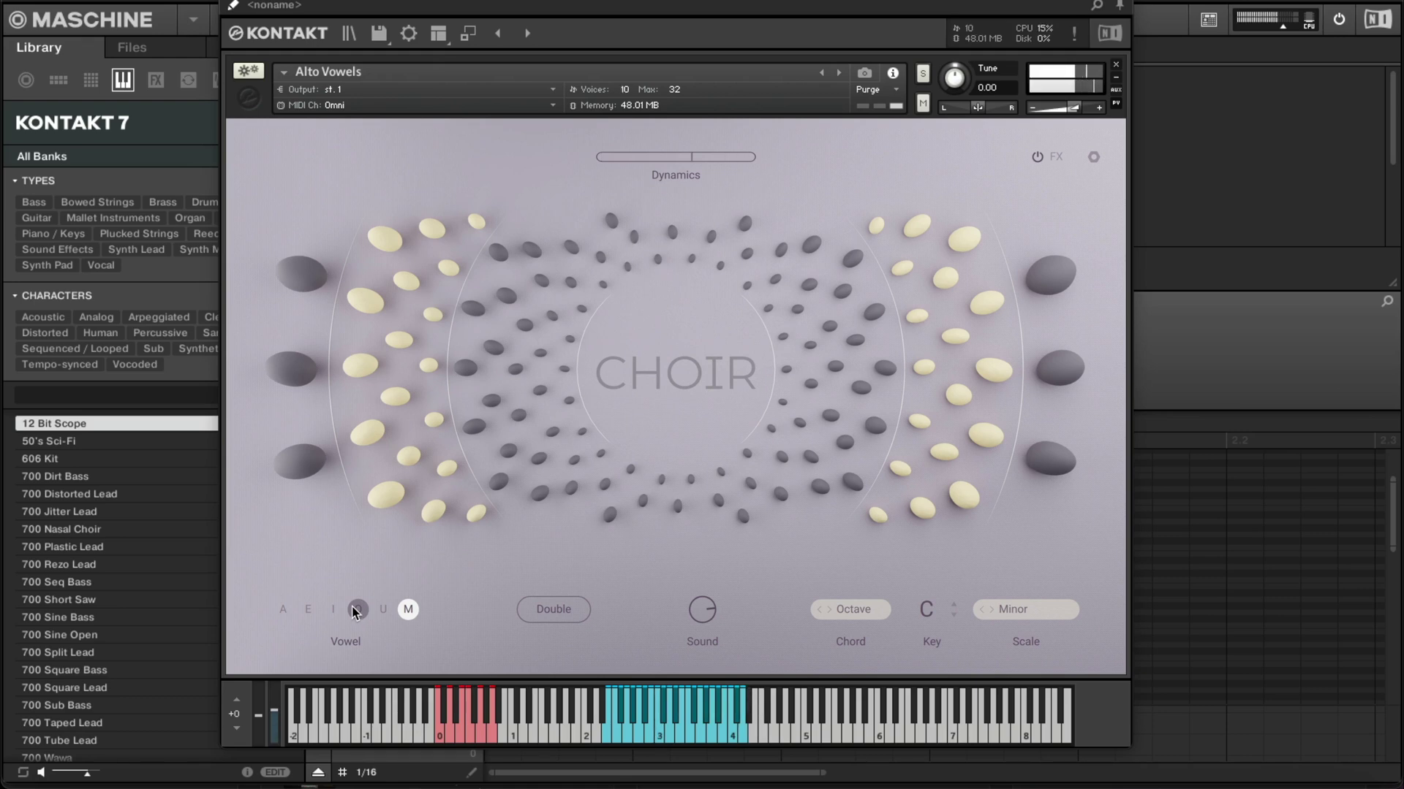
pyautogui.click(1055, 155)
pyautogui.click(1093, 157)
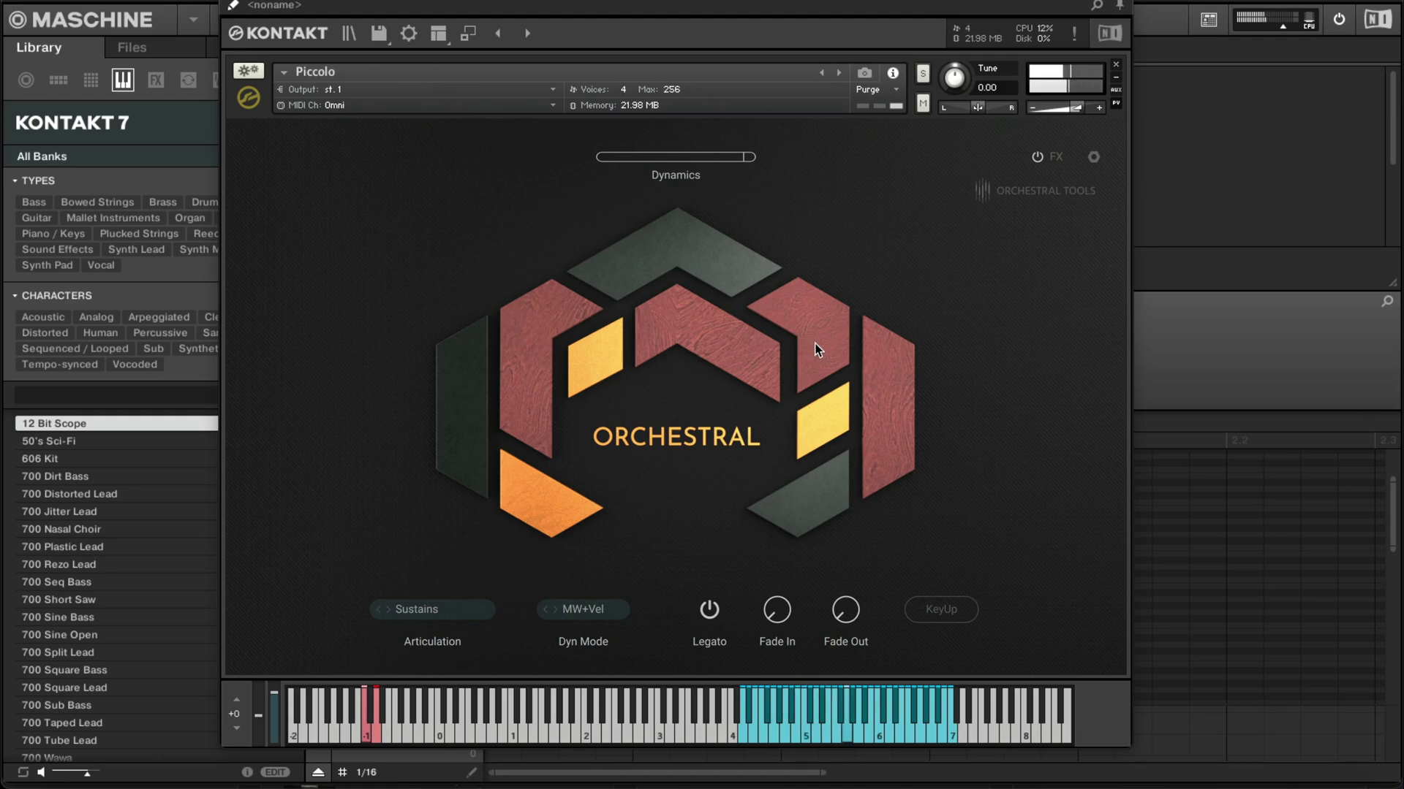
# - Set the Piccolo's Articulation to Staccatissimo
pyautogui.click(442, 609)
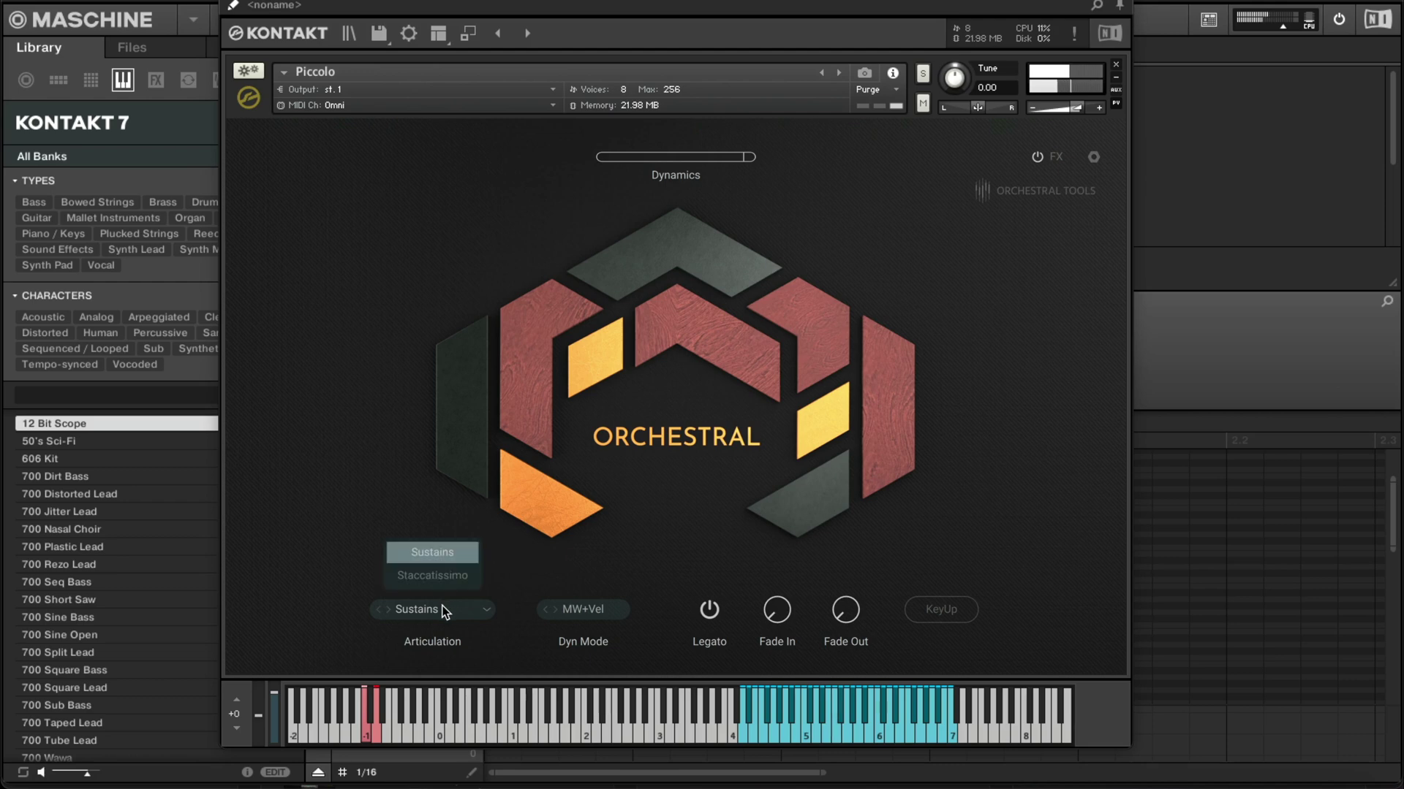
pyautogui.click(437, 583)
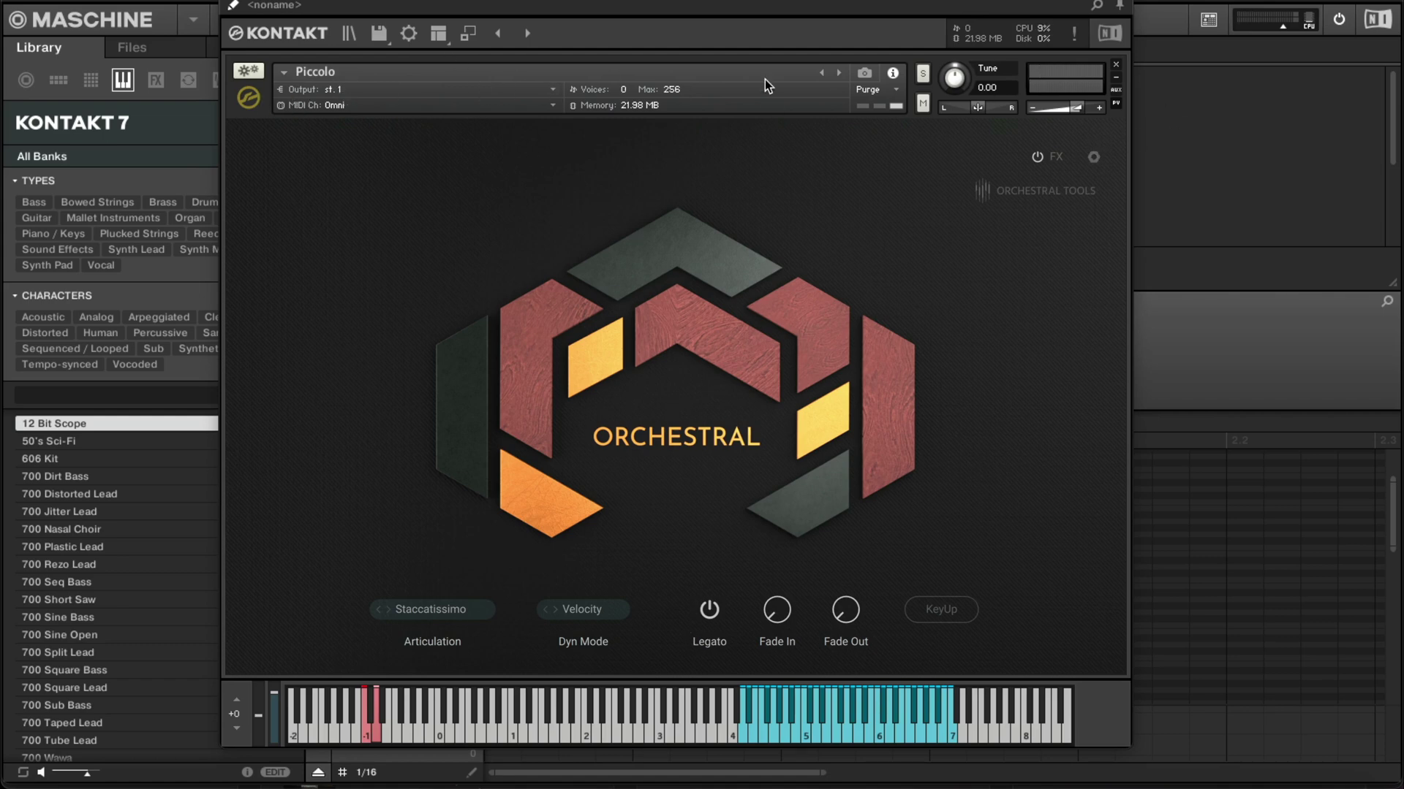
# - Return to the library browser, review the available banks and the Orchestral presets, and select Flute
pyautogui.click(342, 34)
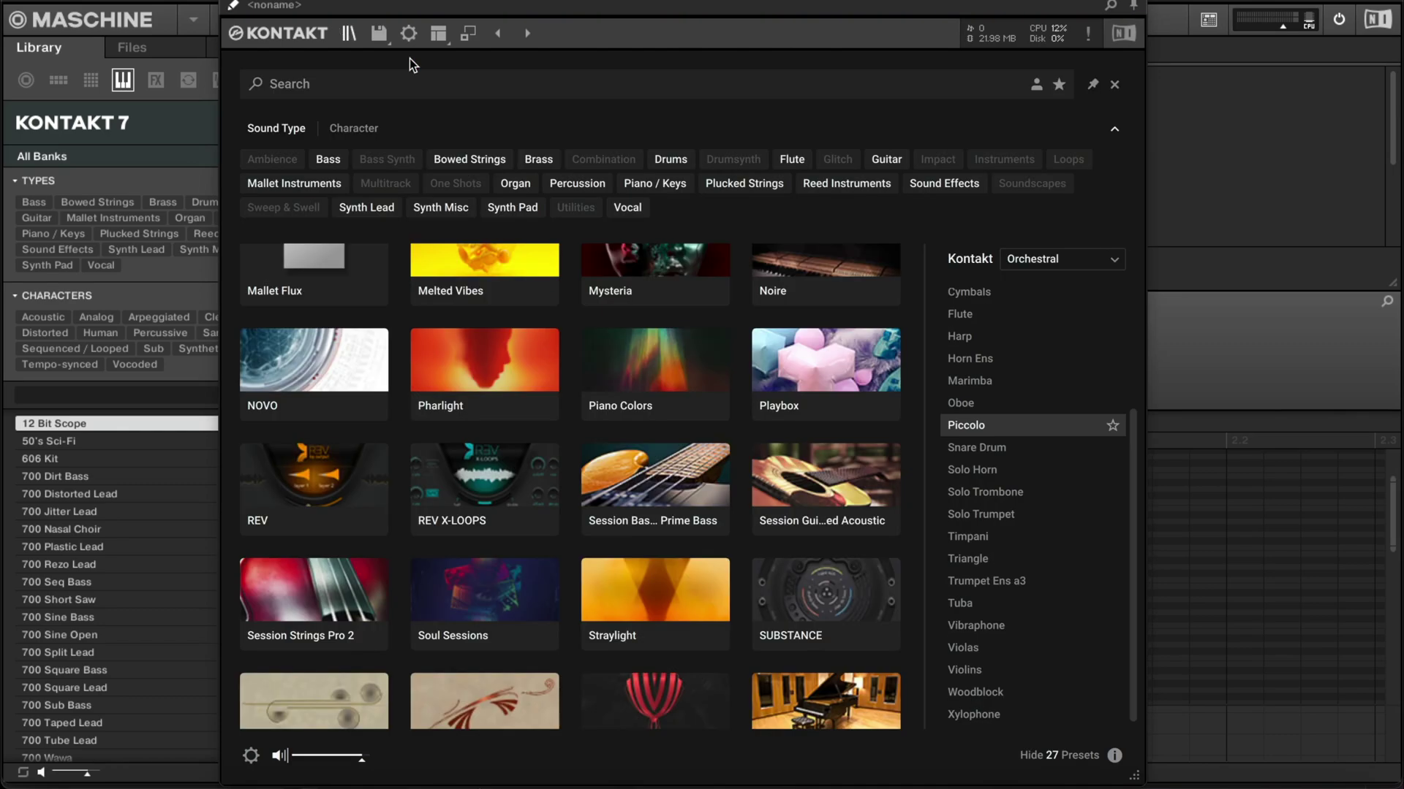
pyautogui.click(1088, 260)
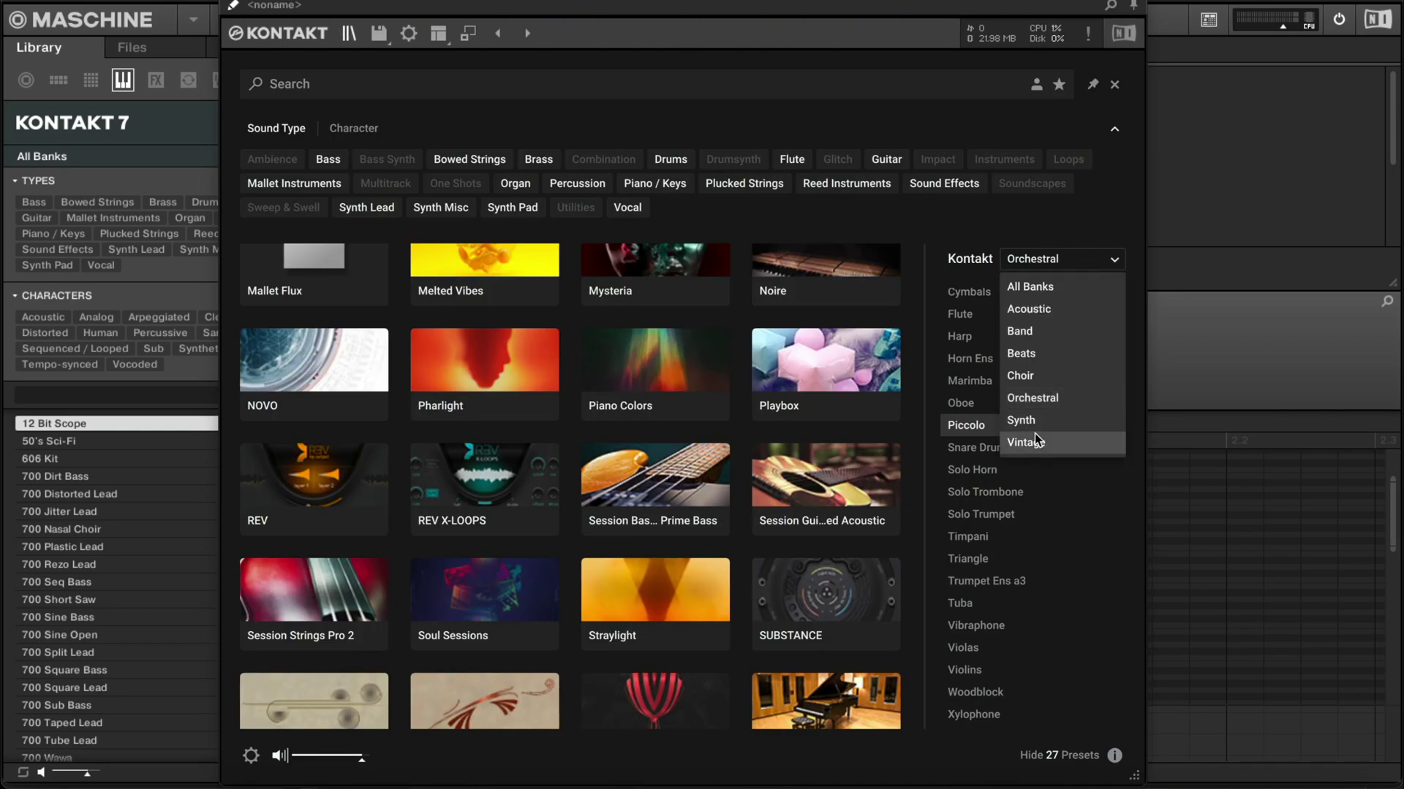
pyautogui.click(1064, 218)
pyautogui.scroll(3, 1027, 370)
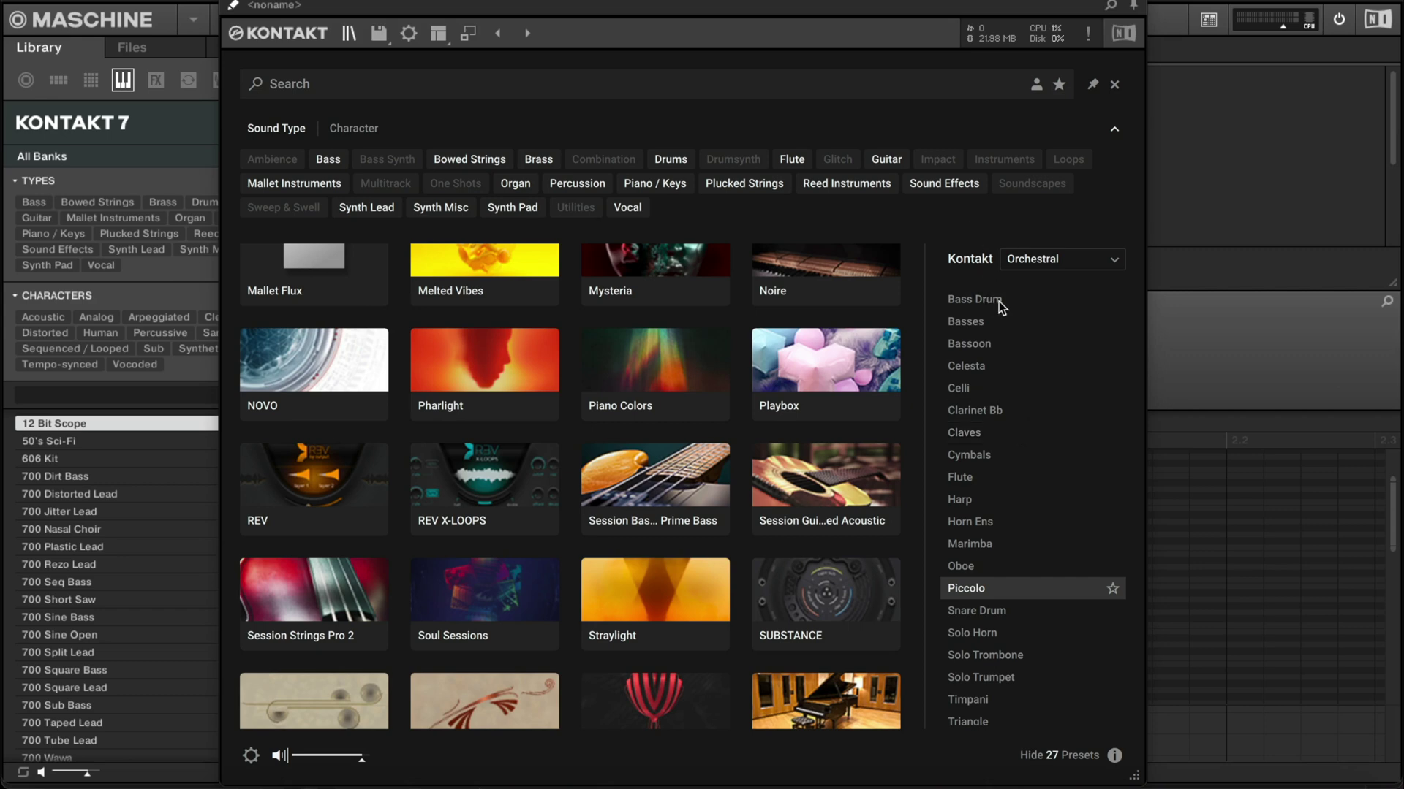
pyautogui.scroll(-3, 1006, 327)
pyautogui.scroll(3, 1006, 327)
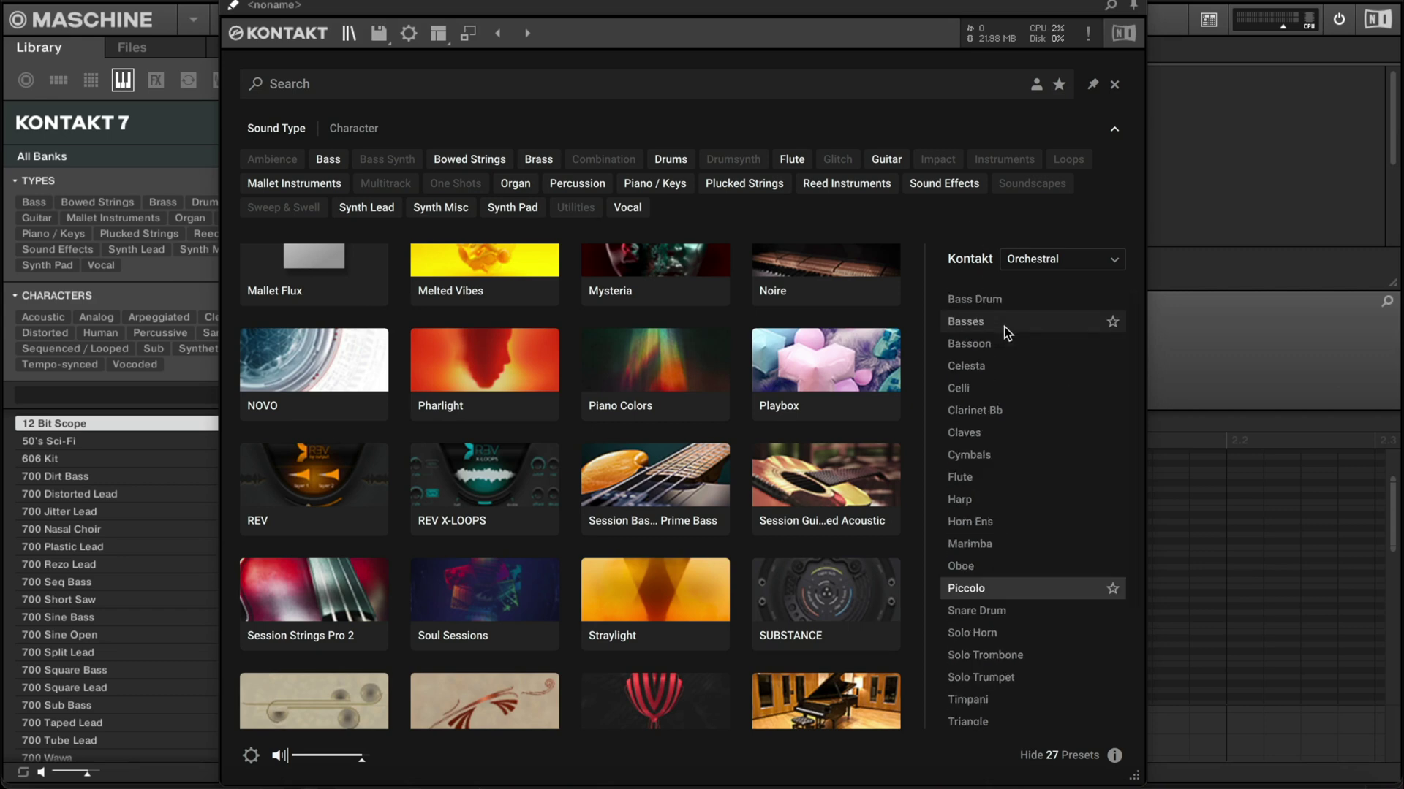
pyautogui.click(1020, 472)
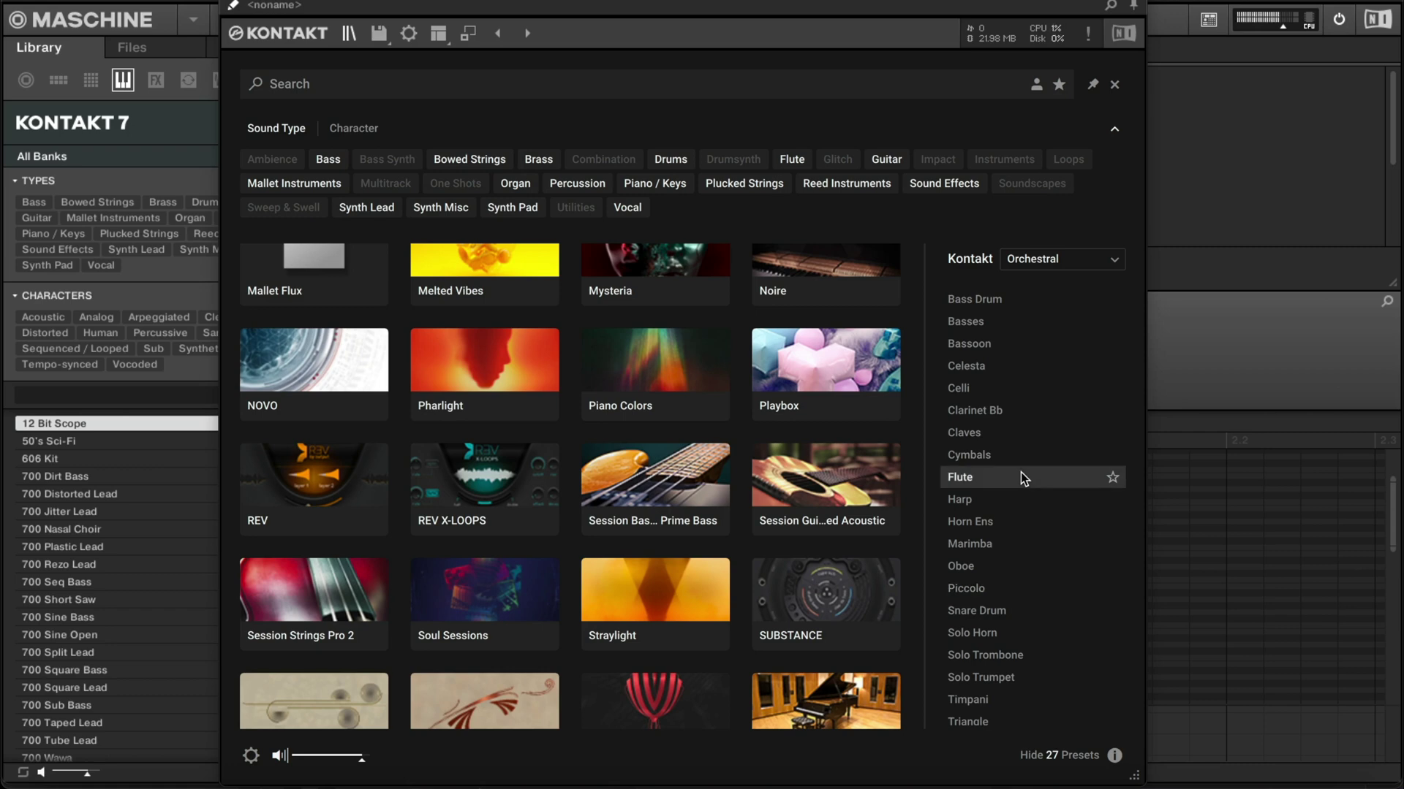